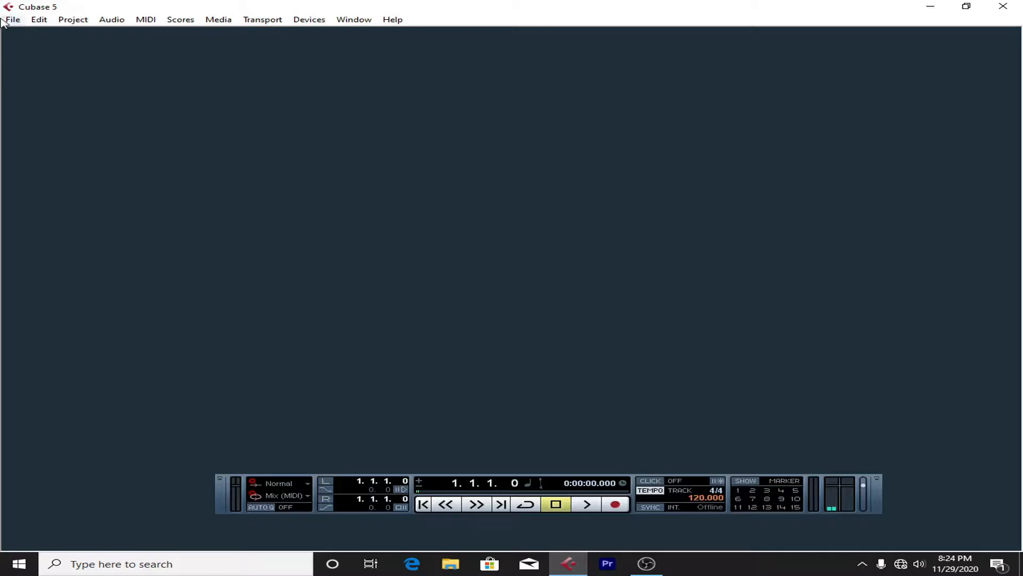
# Step: Create a new empty project and maximize its project window
pyautogui.click(11, 20)
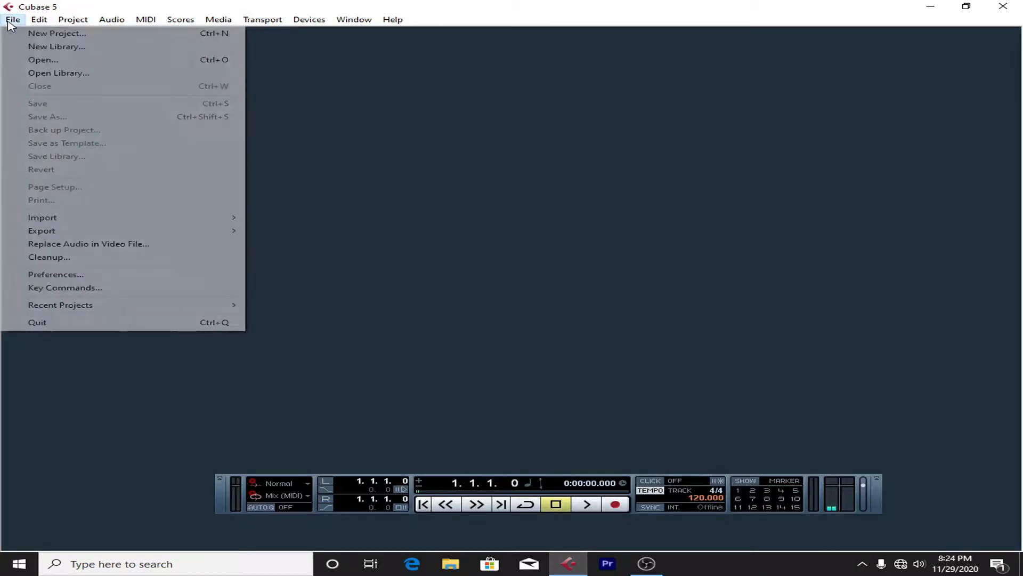
pyautogui.click(35, 34)
pyautogui.click(518, 172)
pyautogui.click(685, 179)
pyautogui.click(394, 251)
pyautogui.doubleClick(394, 251)
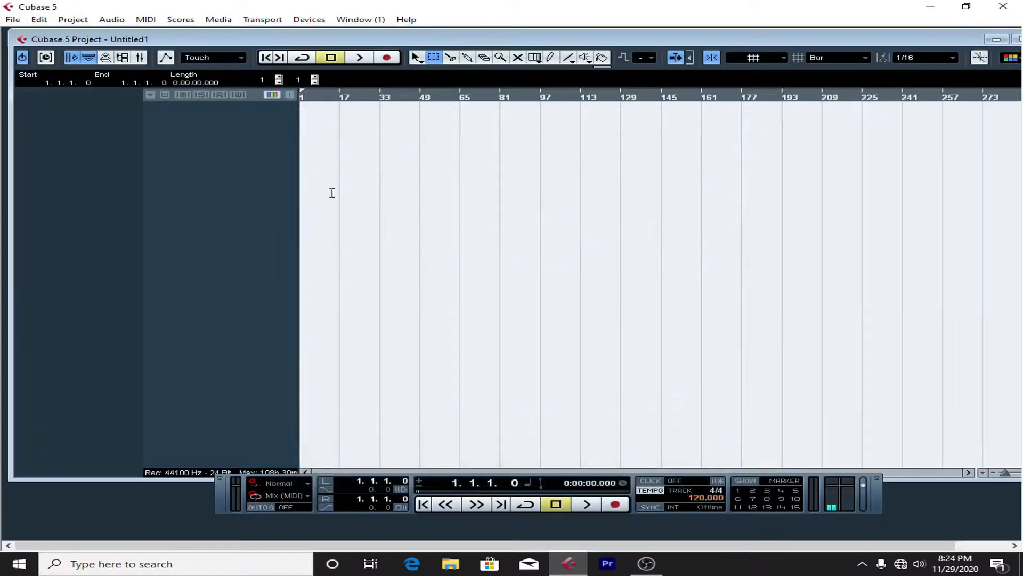
pyautogui.click(1016, 39)
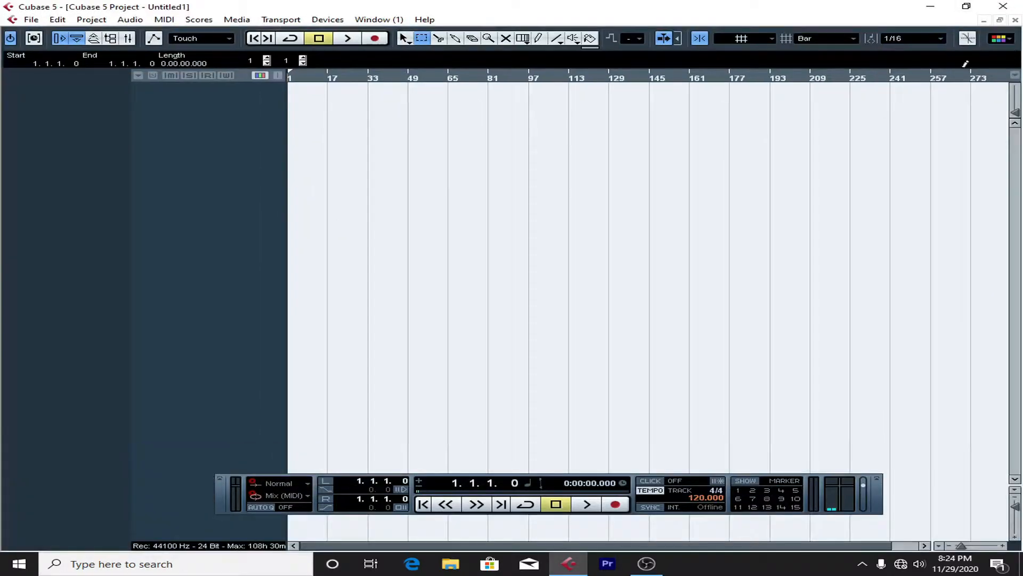
pyautogui.rightClick(155, 140)
pyautogui.click(186, 144)
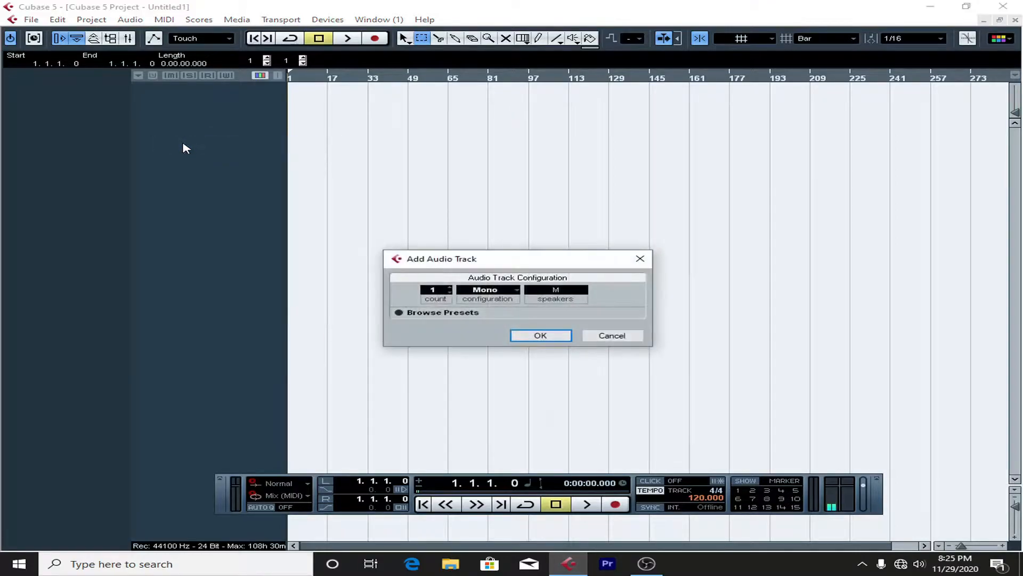
pyautogui.click(611, 335)
pyautogui.rightClick(206, 214)
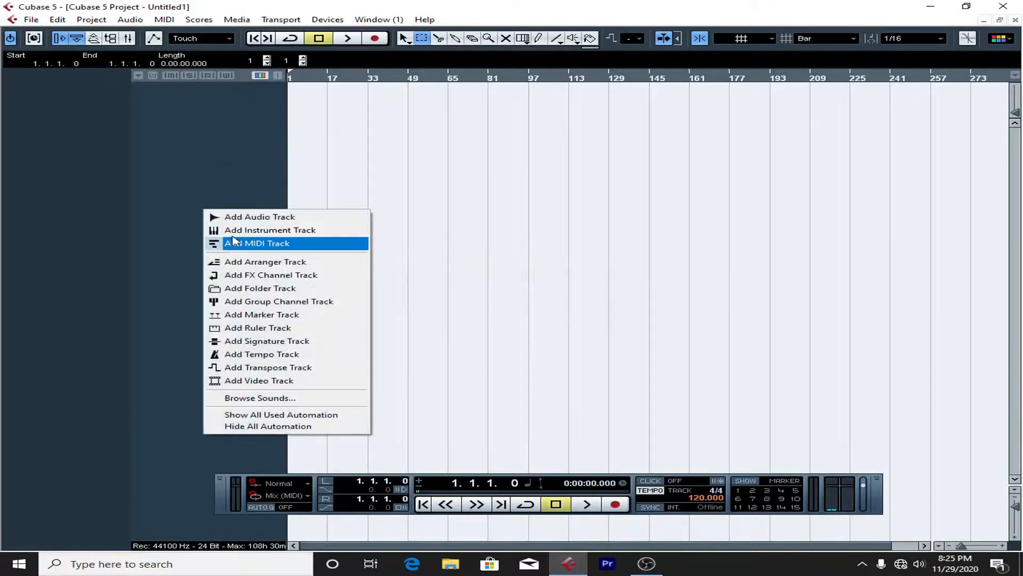
pyautogui.click(234, 230)
pyautogui.click(519, 290)
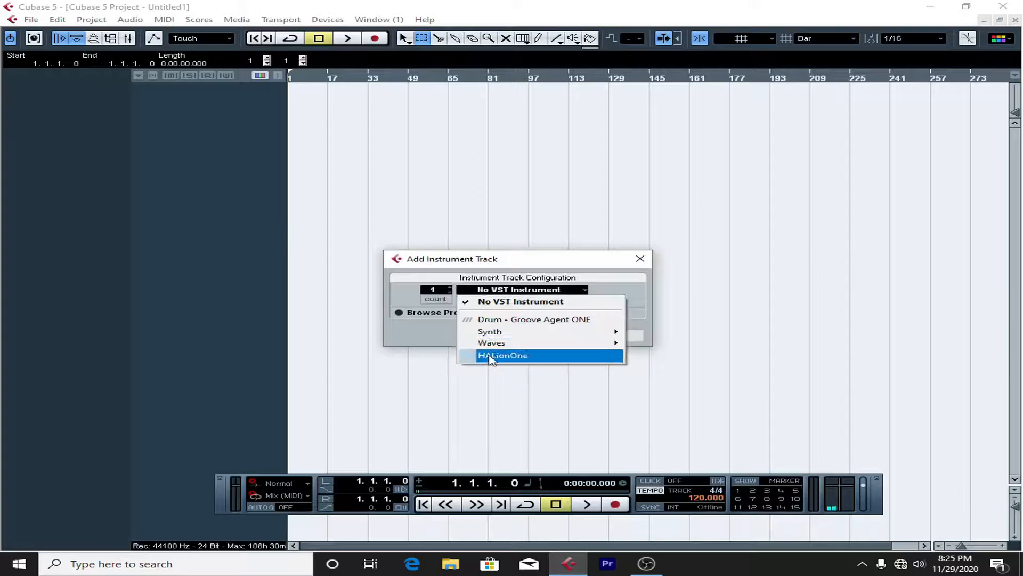
pyautogui.click(522, 264)
pyautogui.click(610, 336)
pyautogui.rightClick(161, 139)
pyautogui.click(184, 144)
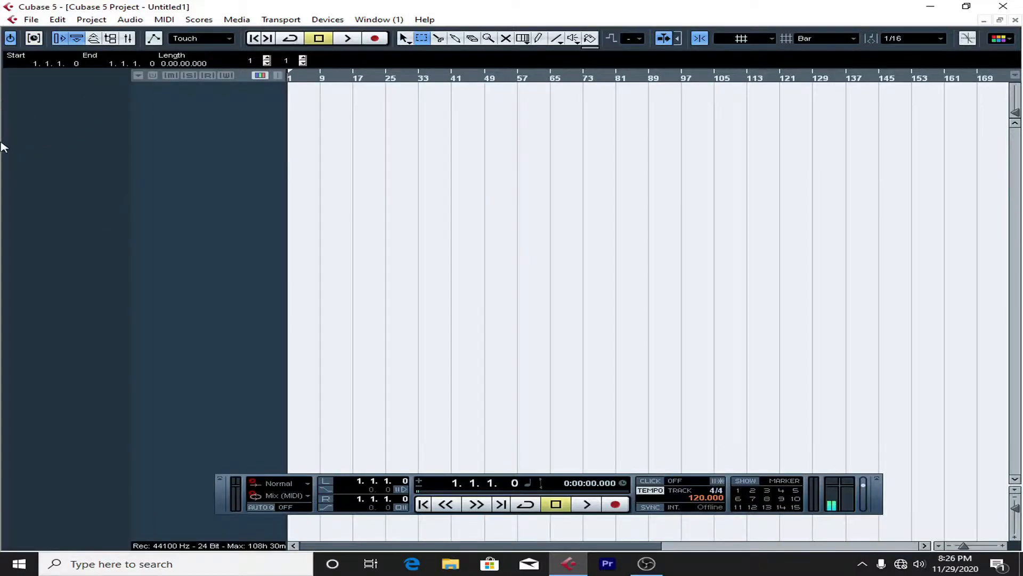
# Step: Add one mono audio track to the project
pyautogui.rightClick(153, 103)
pyautogui.click(183, 113)
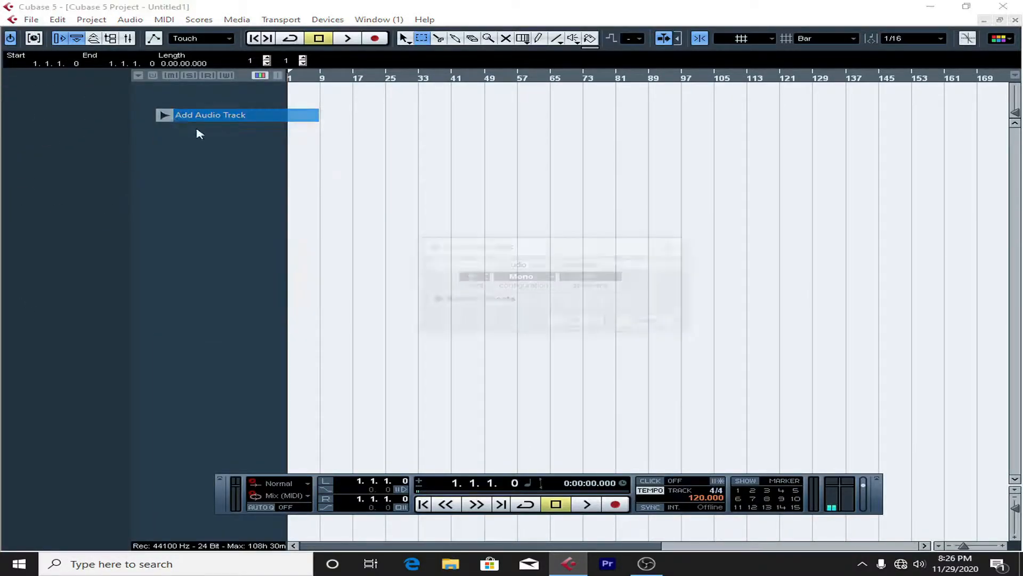
pyautogui.click(574, 320)
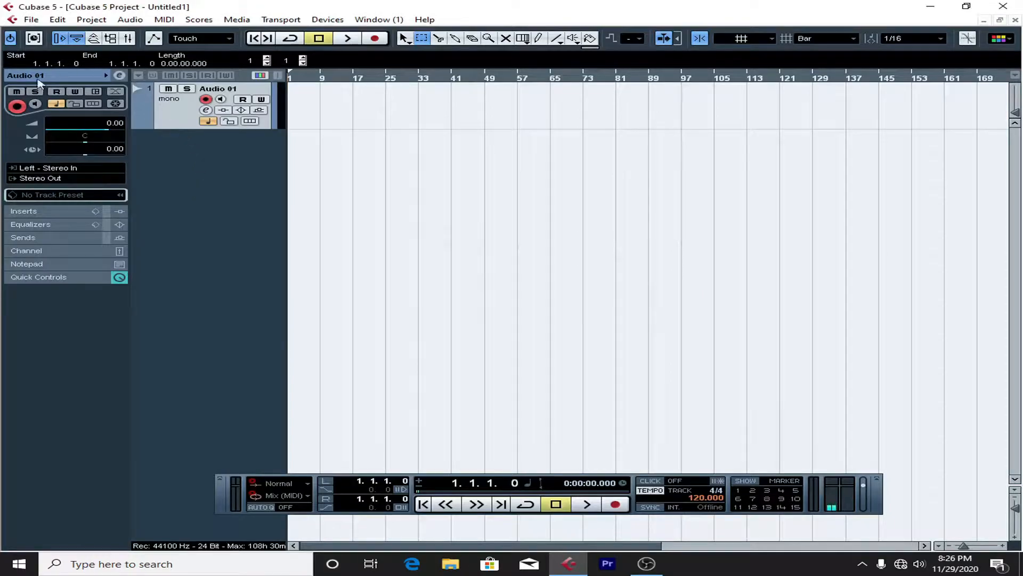
# Step: Try out the volume fader of Audio 01 and reset its volume to 0.00
pyautogui.moveTo(95, 128)
pyautogui.mouseDown()
pyautogui.moveTo(25, 129)
pyautogui.moveTo(96, 145)
pyautogui.mouseUp()
pyautogui.click(120, 123)
pyautogui.write('0')
pyautogui.press('Return')
# Step: View the Equalizers and Inserts sections of Audio 01 and return to its basic track settings
pyautogui.click(32, 225)
pyautogui.click(35, 88)
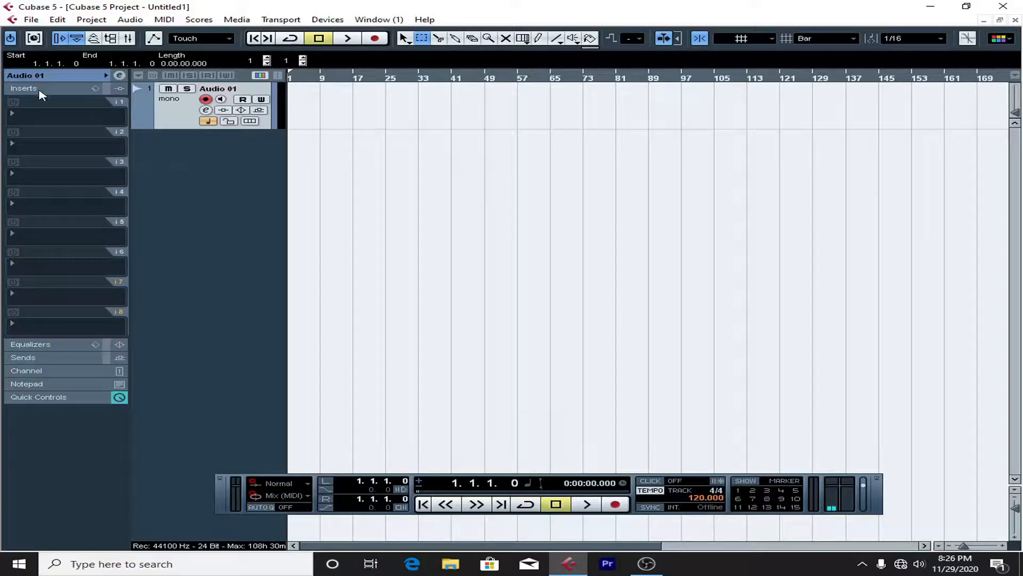
pyautogui.click(42, 77)
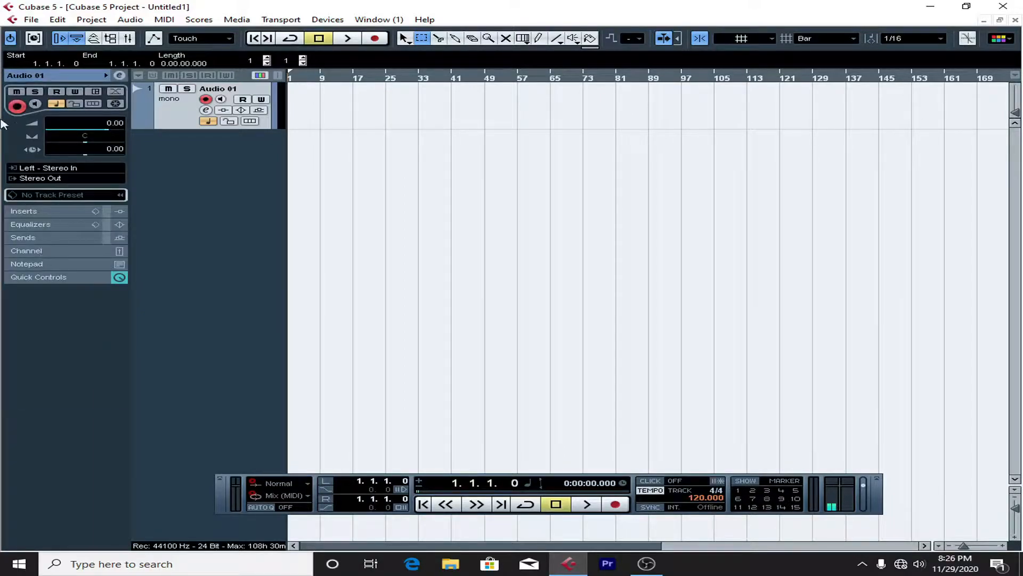
# Step: Toggle the display of the Inspector, the info line and the project overview, restoring the original layout
pyautogui.click(55, 37)
pyautogui.click(56, 39)
pyautogui.click(56, 39)
pyautogui.click(56, 38)
pyautogui.click(73, 39)
pyautogui.click(73, 40)
pyautogui.click(77, 40)
pyautogui.click(76, 40)
pyautogui.click(93, 39)
pyautogui.click(94, 39)
pyautogui.click(93, 39)
pyautogui.click(94, 39)
pyautogui.click(93, 39)
pyautogui.click(94, 39)
pyautogui.click(93, 39)
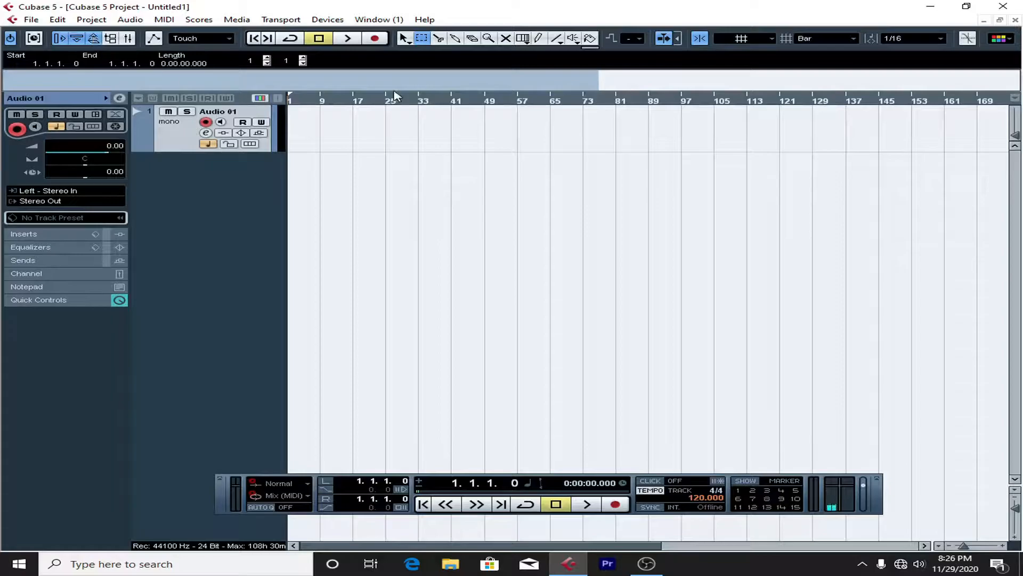
pyautogui.click(95, 42)
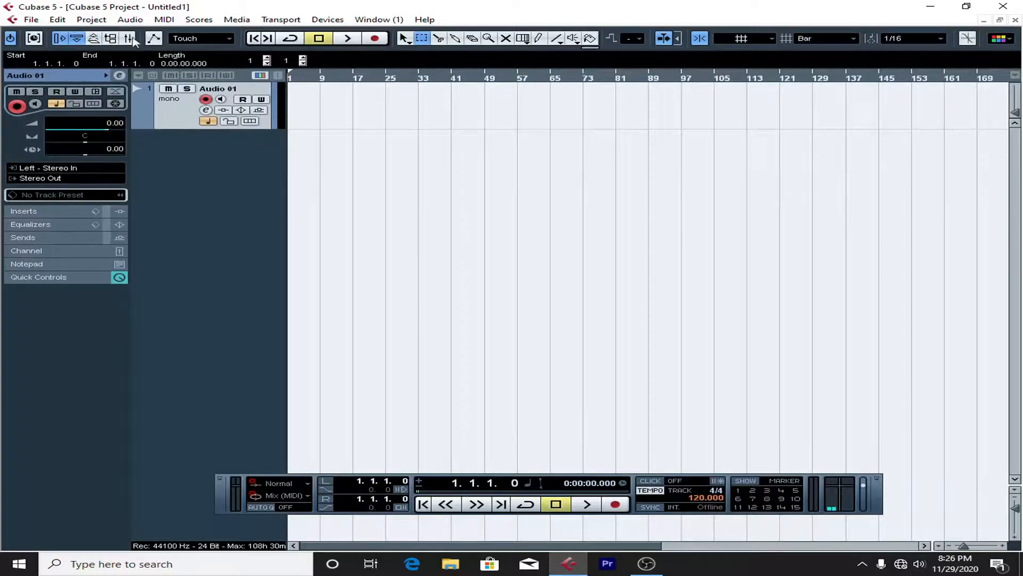
# Step: Open the Pool, look at its list of view attributes, and return to the project window
pyautogui.click(110, 39)
pyautogui.click(112, 39)
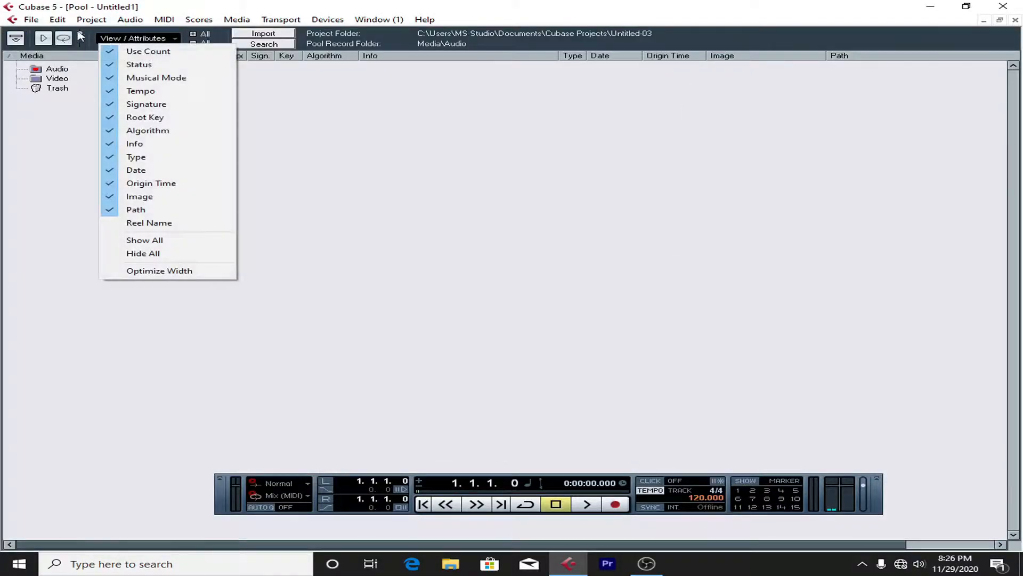
pyautogui.click(1015, 22)
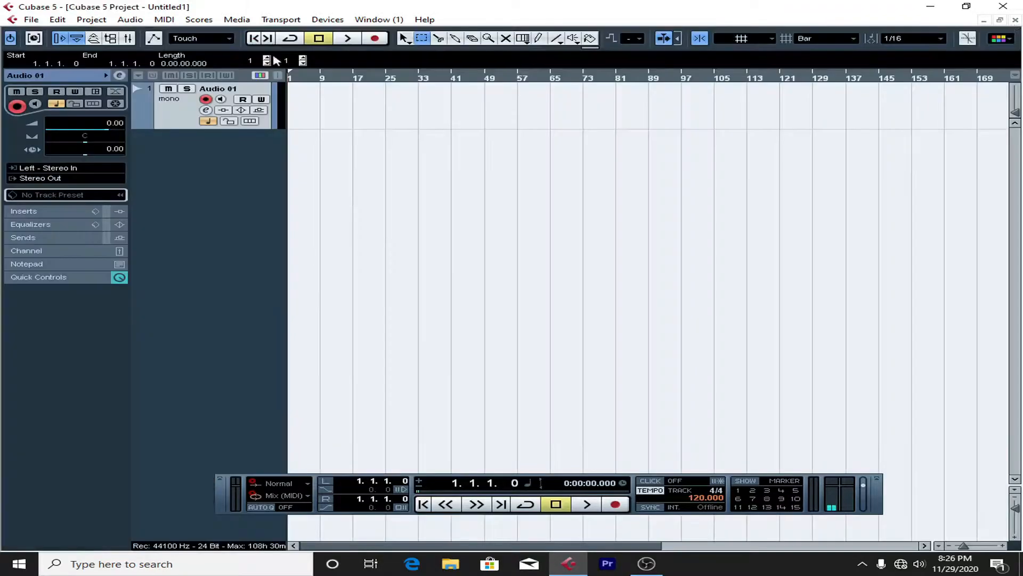
# Step: Open the Mixer and widen its window to examine the input, Audio 01 and output channels
pyautogui.click(128, 39)
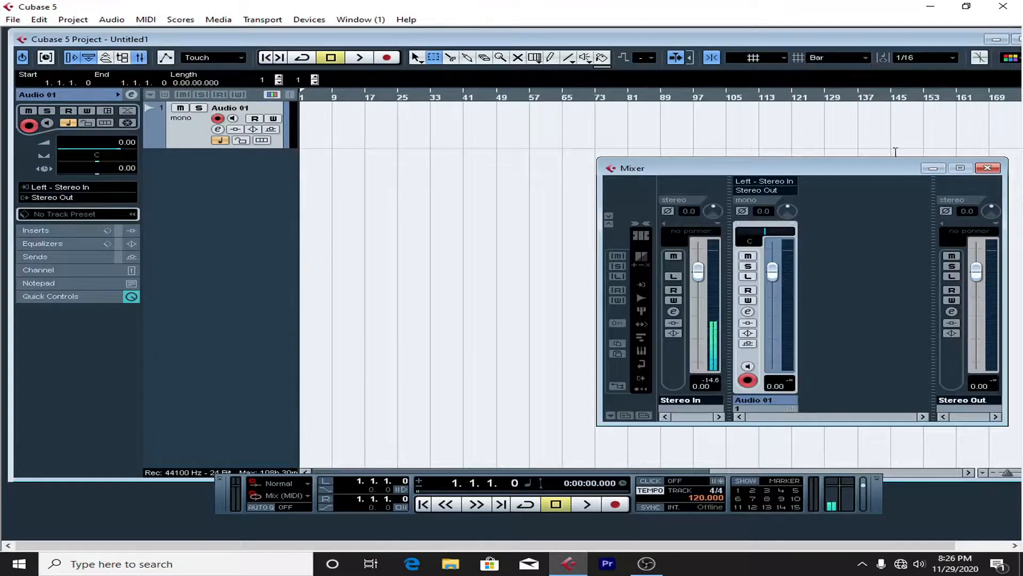
pyautogui.moveTo(597, 245); pyautogui.dragTo(181, 213)
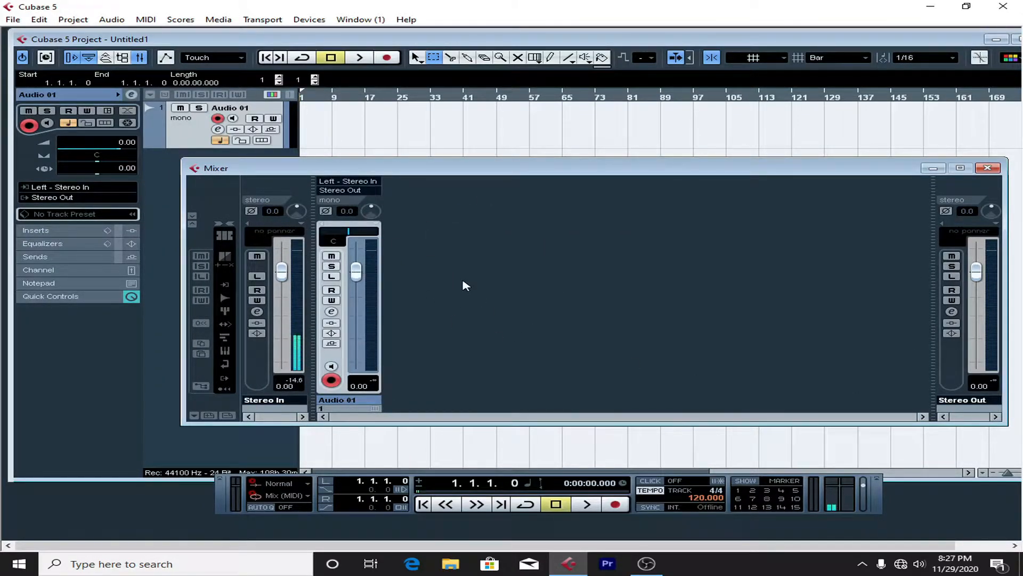
pyautogui.moveTo(355, 271); pyautogui.dragTo(387, 272)
# Step: View the Stereo Out channel settings, close them along with the Mixer, and maximize the project window
pyautogui.click(952, 312)
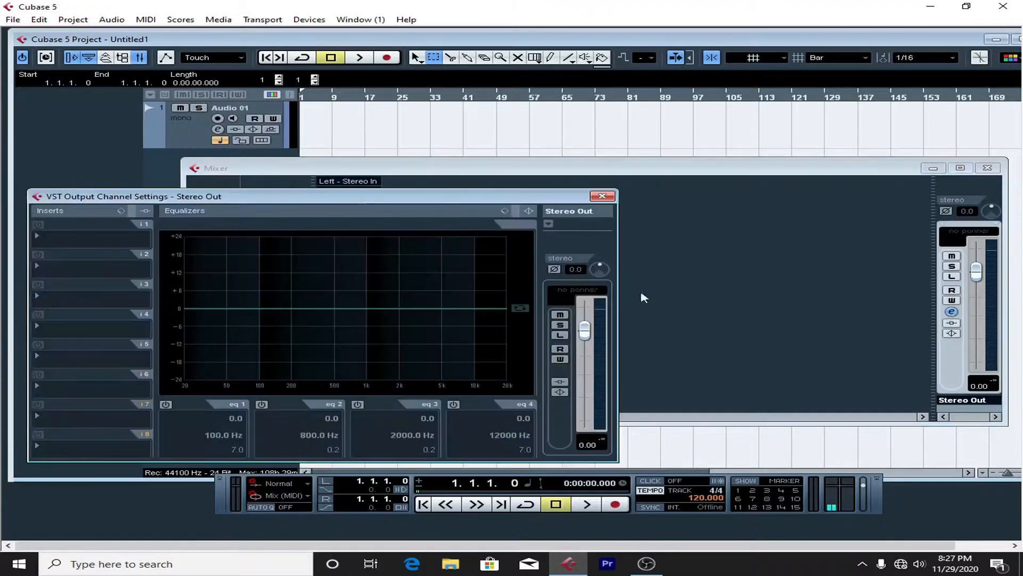
pyautogui.click(602, 196)
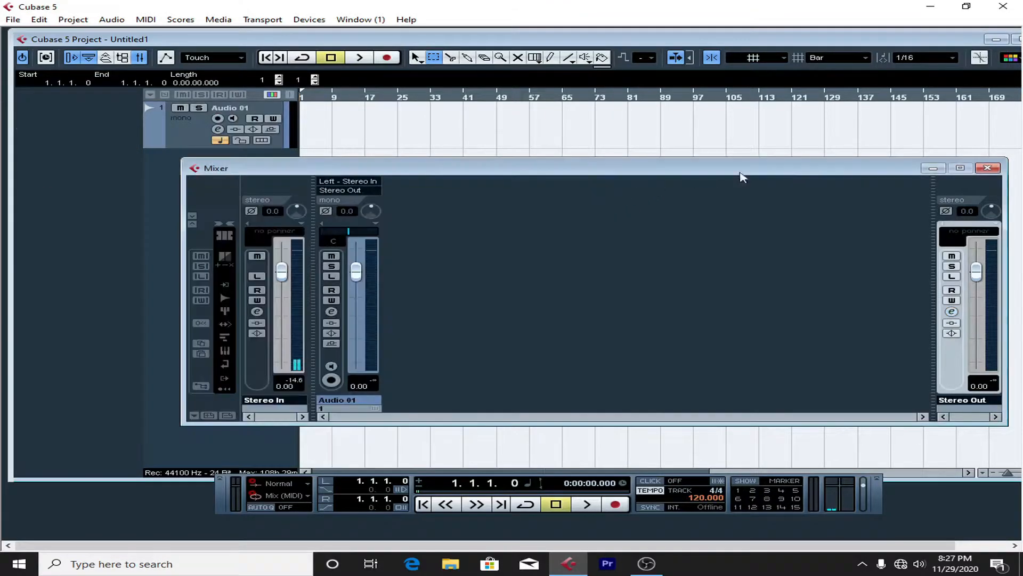
pyautogui.click(988, 167)
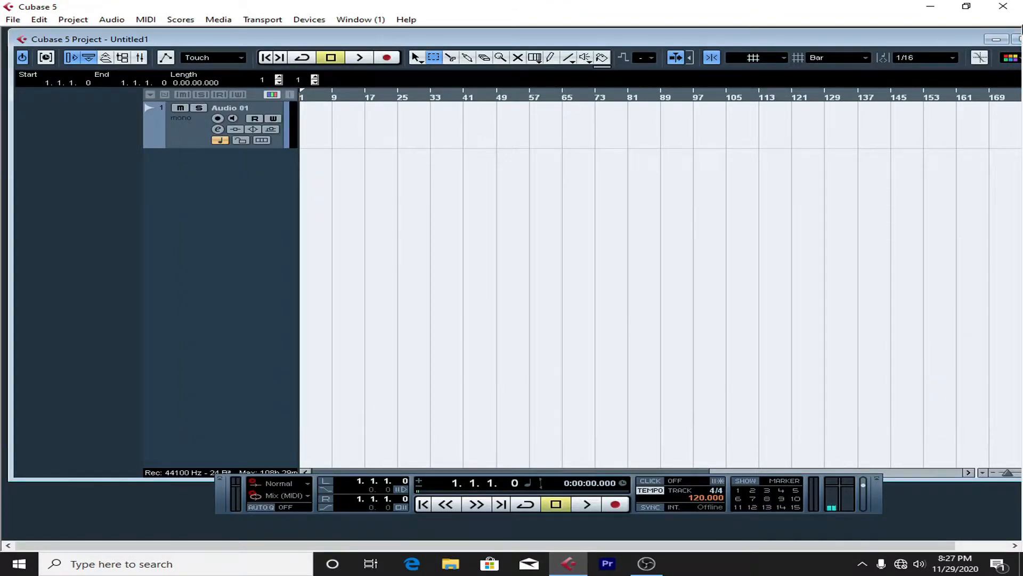
pyautogui.click(1016, 40)
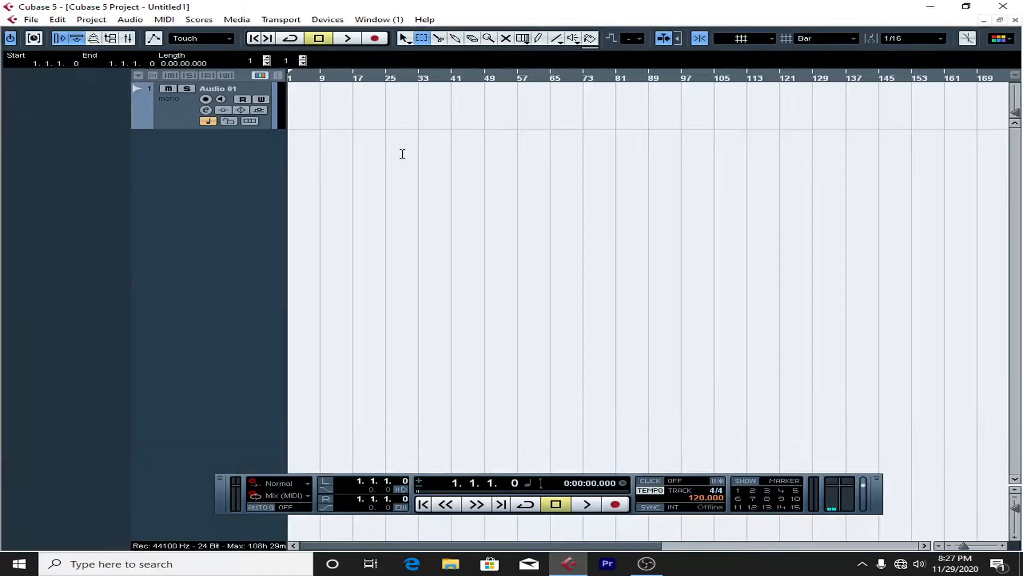
# Step: Open the automation panel and try its automation modes and the EQ options for suspending read and write
pyautogui.click(154, 38)
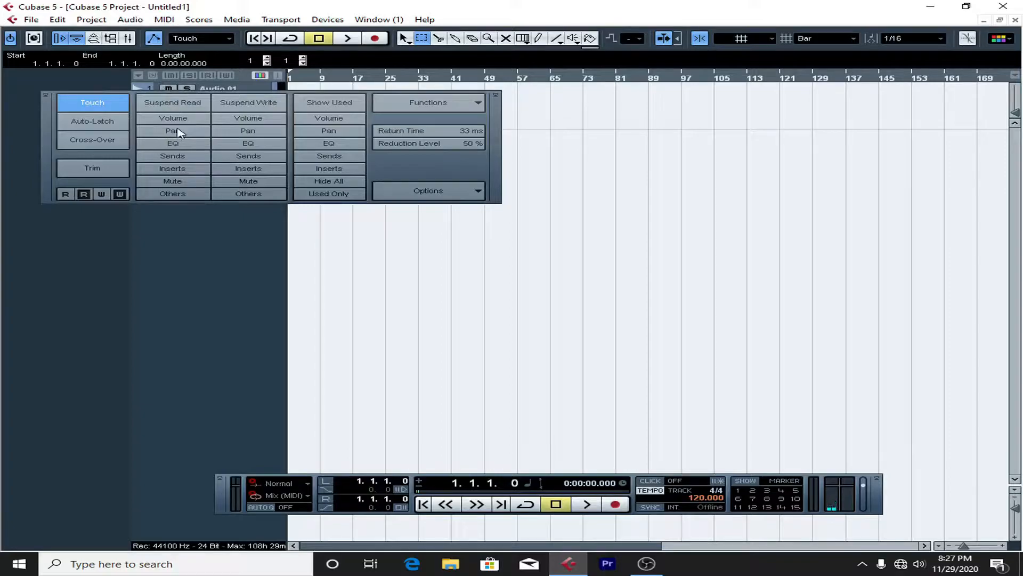
pyautogui.click(85, 144)
pyautogui.click(94, 125)
pyautogui.click(96, 103)
pyautogui.click(245, 147)
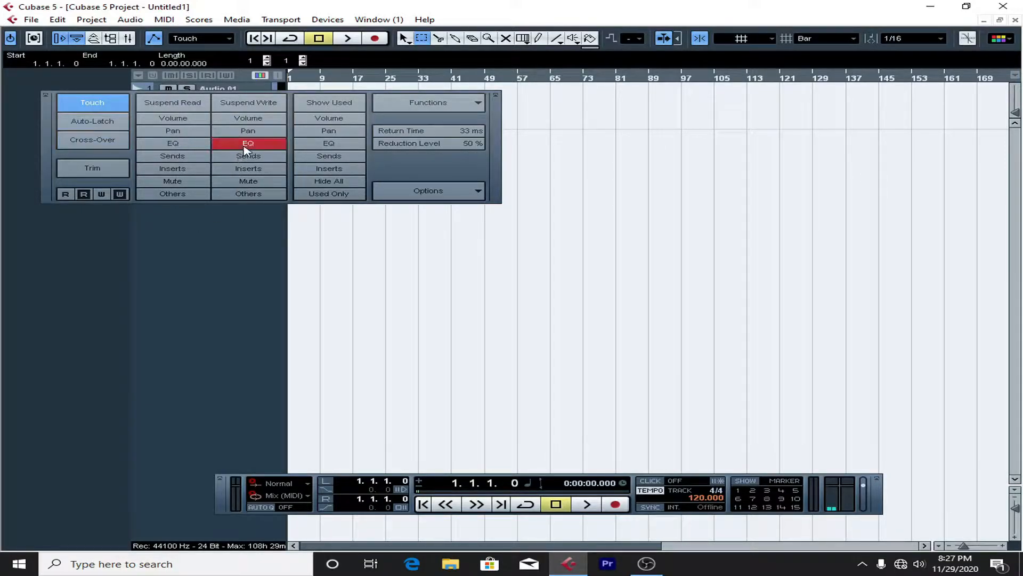
pyautogui.click(163, 143)
pyautogui.click(216, 143)
pyautogui.click(184, 143)
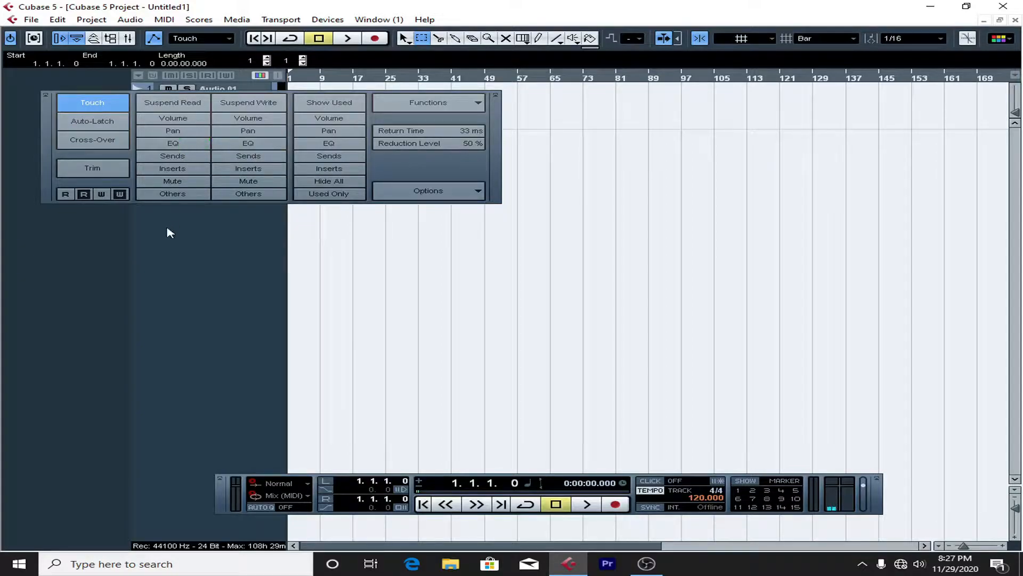
# Step: Switch the automation mode to Auto-Latch and back to Touch, and close the automation panel
pyautogui.click(198, 39)
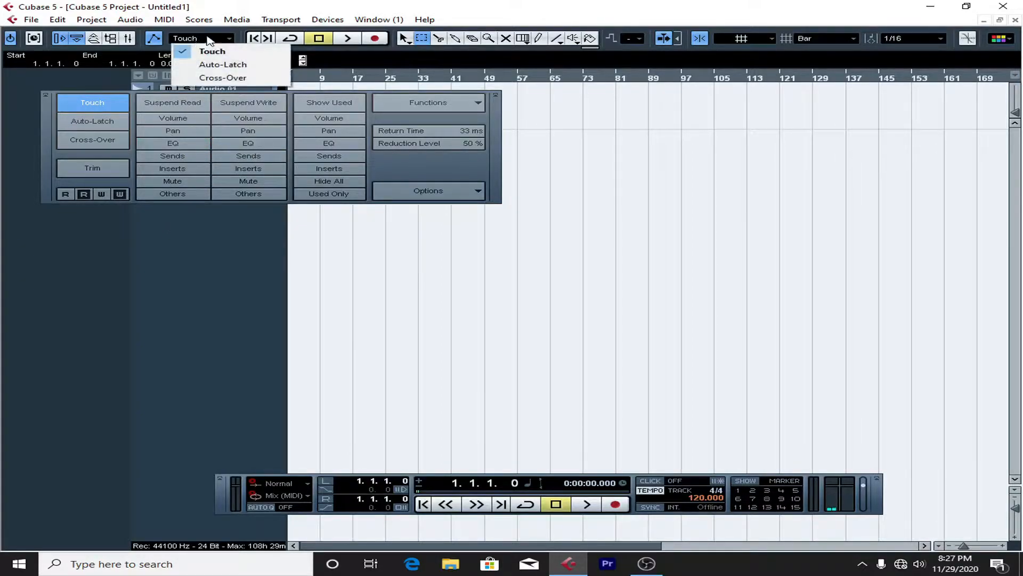
pyautogui.click(218, 65)
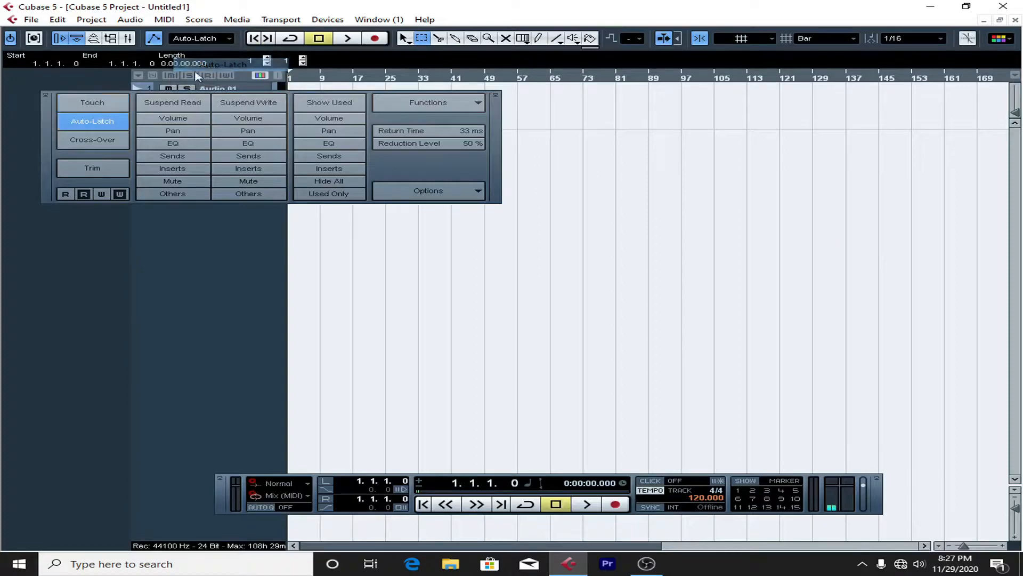
pyautogui.click(182, 39)
pyautogui.click(221, 53)
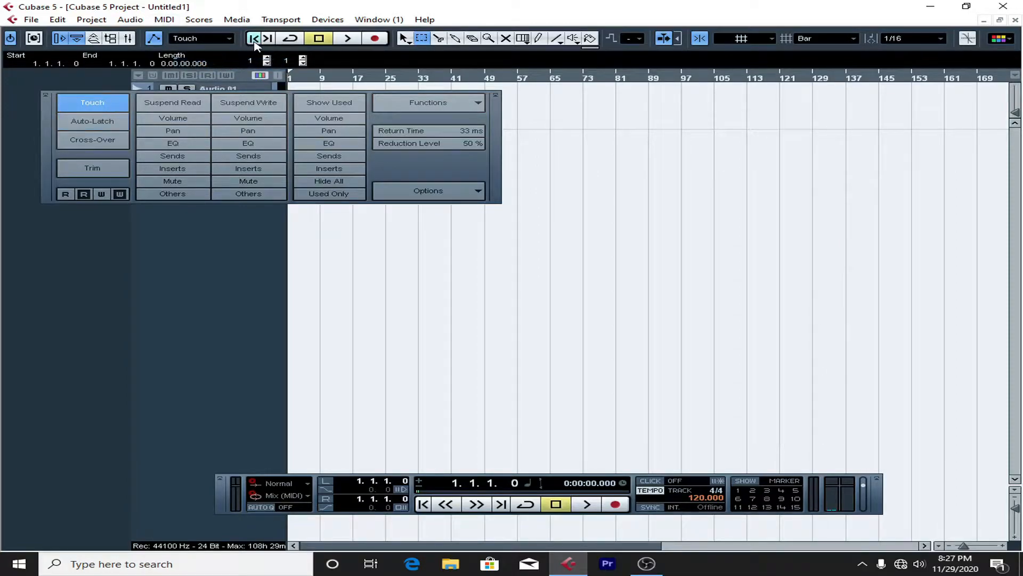
pyautogui.click(154, 39)
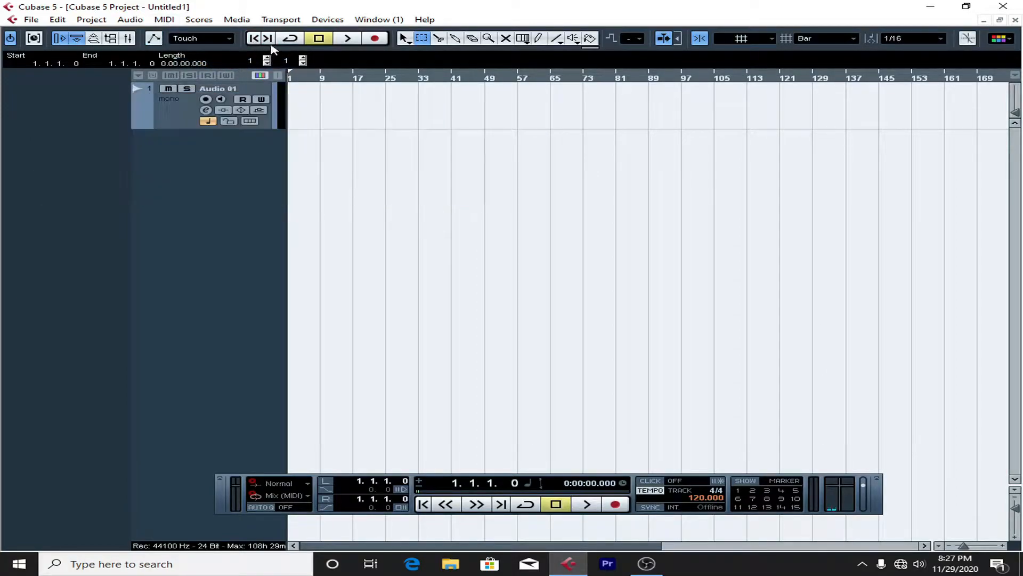
# Step: Turn on cycle mode and draw a part on the Audio 01 track from about bar 15 to bar 108
pyautogui.click(290, 39)
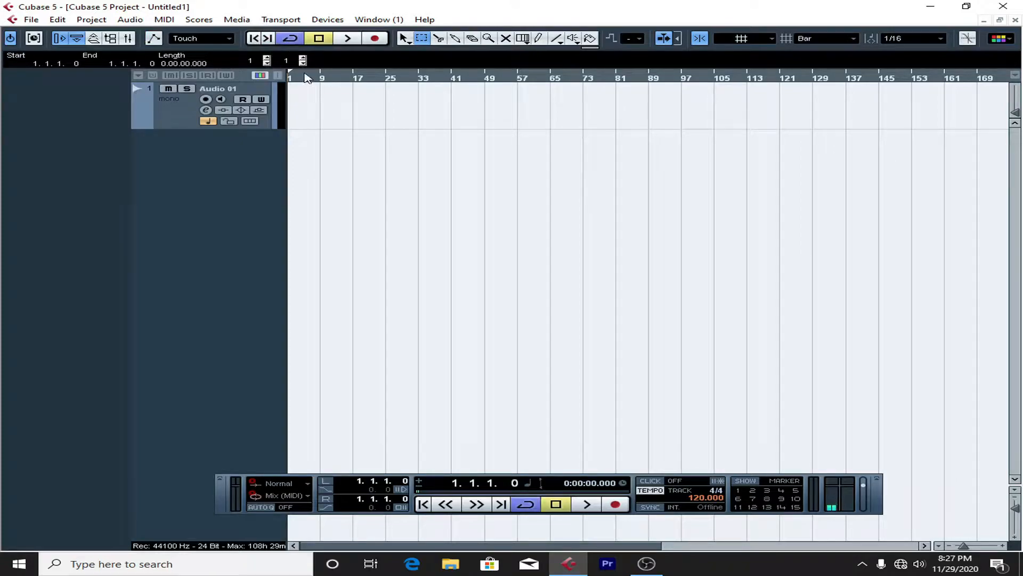
pyautogui.click(457, 40)
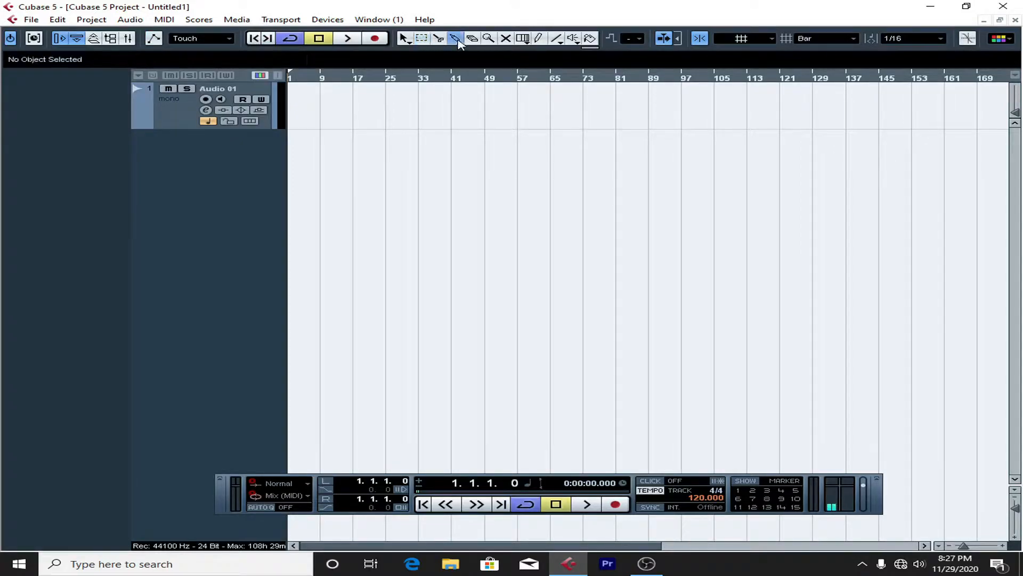
pyautogui.click(538, 38)
pyautogui.moveTo(348, 102)
pyautogui.mouseDown()
pyautogui.moveTo(736, 139)
pyautogui.moveTo(730, 133)
pyautogui.mouseUp()
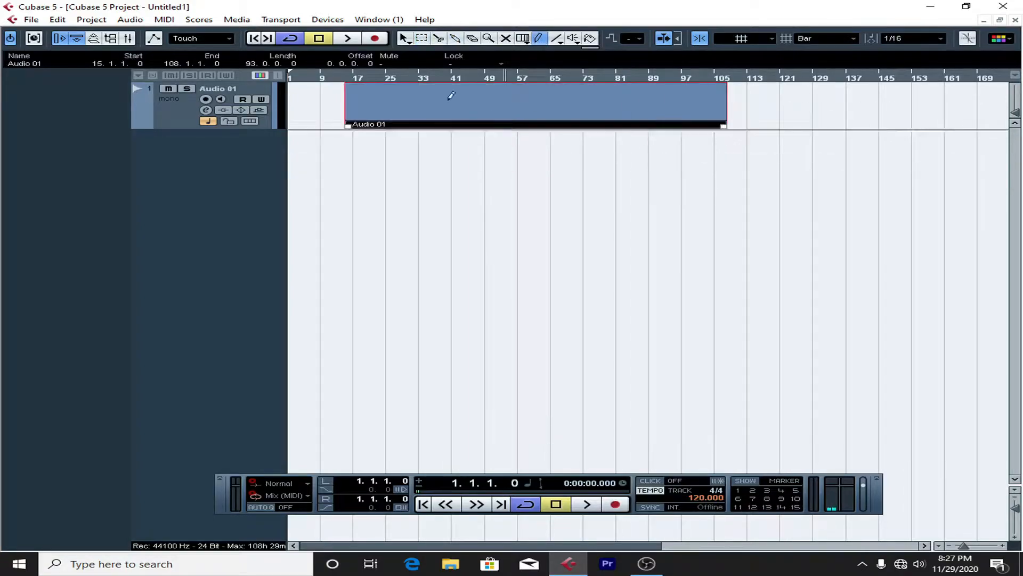
# Step: Move the Audio 01 part so that it starts at bar 1
pyautogui.click(404, 40)
pyautogui.moveTo(436, 110); pyautogui.dragTo(310, 104)
pyautogui.press('h')
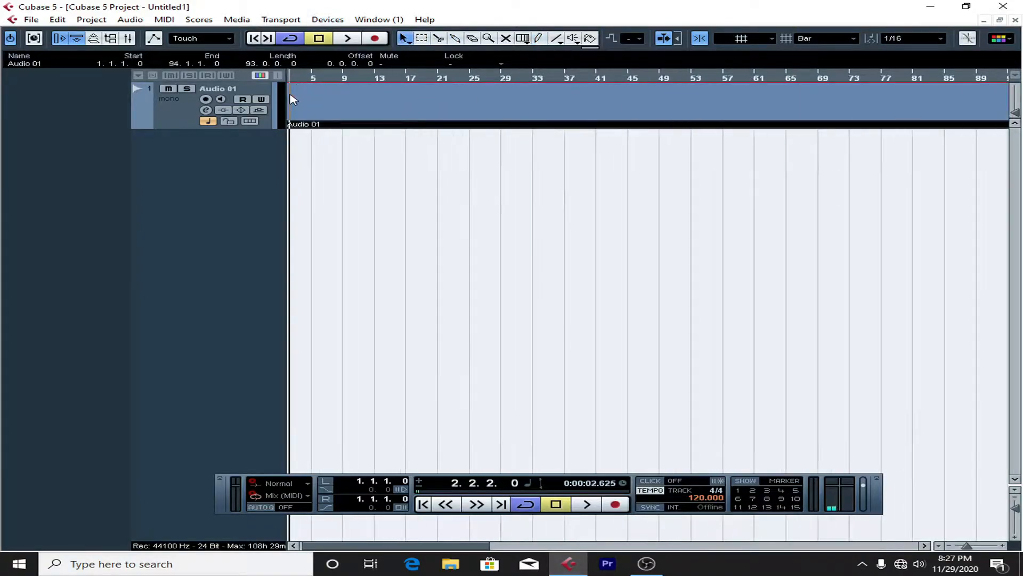
pyautogui.press('g')
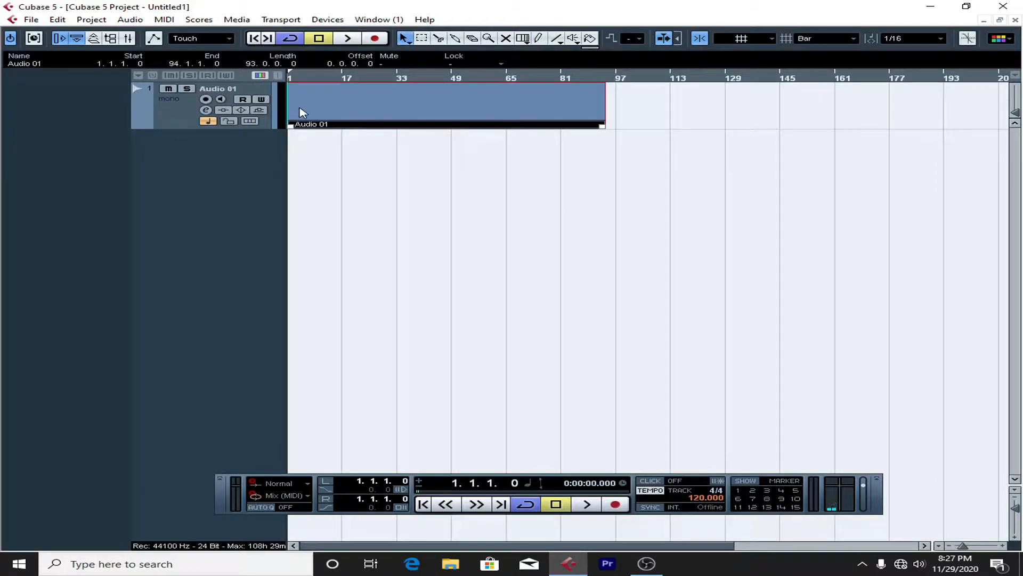
# Step: Jump the playback position to the end of the Audio 01 part and back to the project start
pyautogui.click(268, 40)
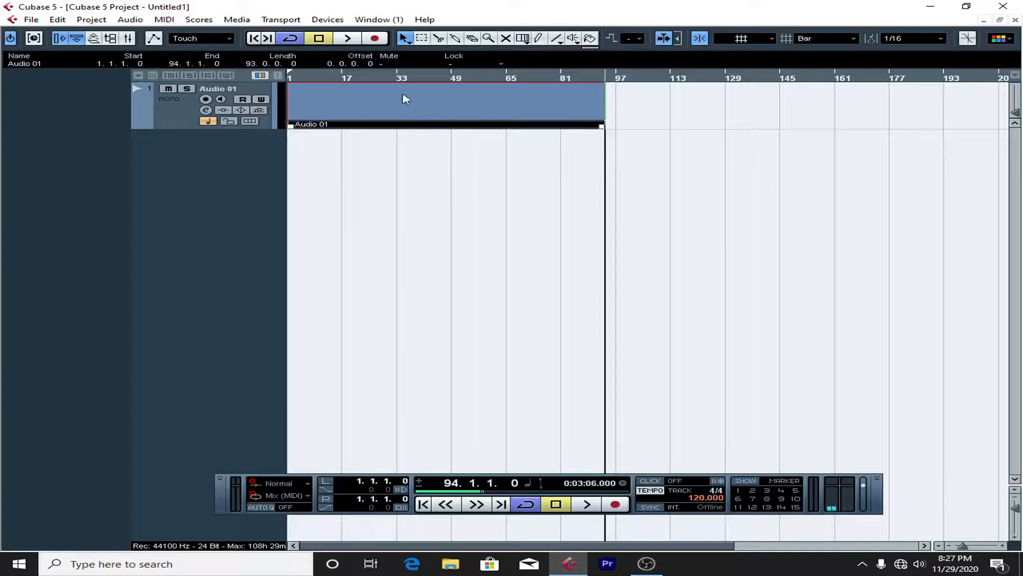
pyautogui.click(263, 42)
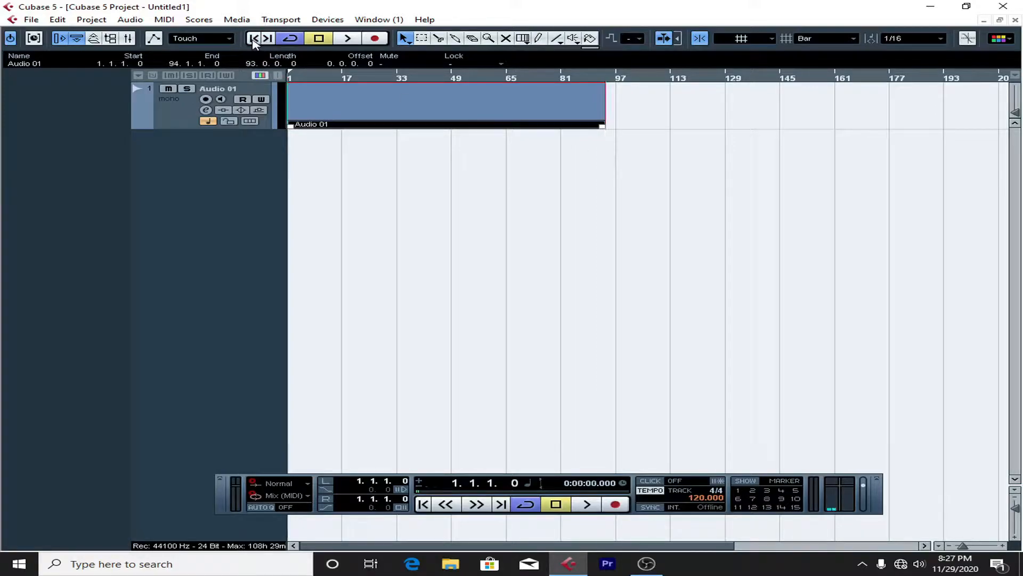
# Step: Start playback in cycle mode and shorten the Audio 01 part so that it ends at bar 6
pyautogui.click(295, 42)
pyautogui.click(295, 43)
pyautogui.click(343, 41)
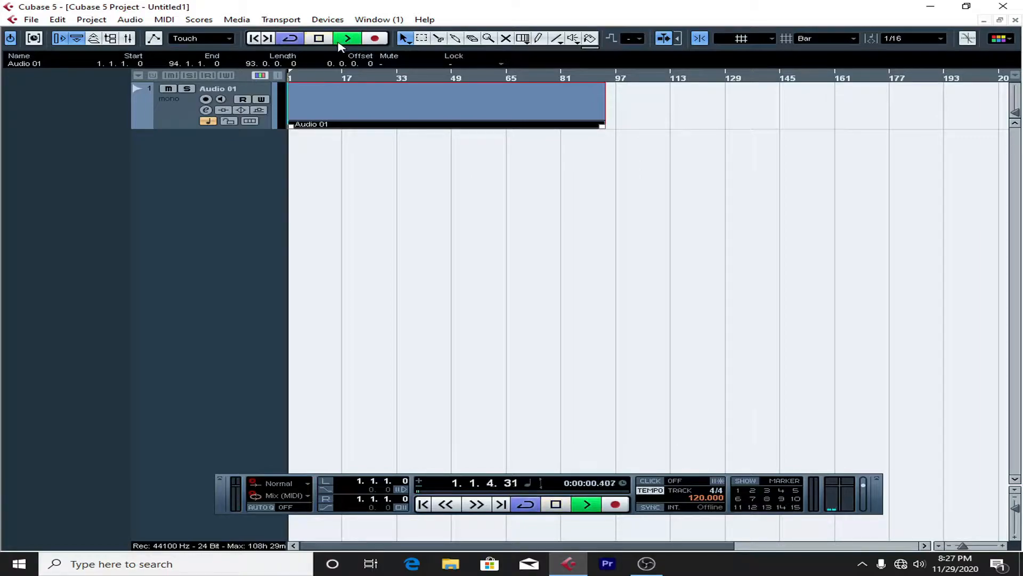
pyautogui.moveTo(603, 128); pyautogui.dragTo(298, 126)
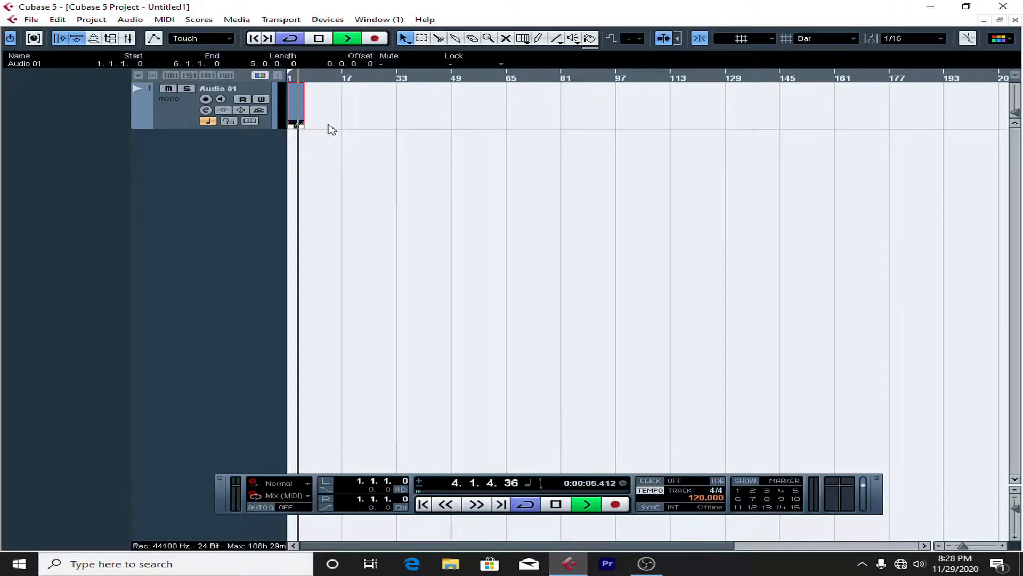
pyautogui.press('h')
pyautogui.press('h')
pyautogui.press('h')
pyautogui.press('h')
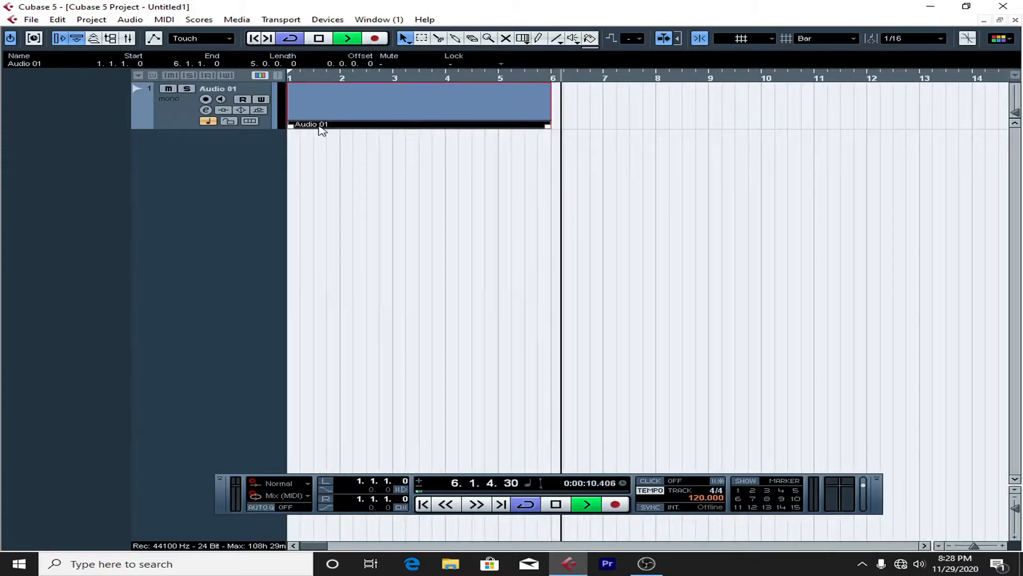
# Step: Stop playback and set the left and right locators around the Audio 01 part, from bar 1 to bar 6
pyautogui.click(442, 70)
pyautogui.click(432, 80)
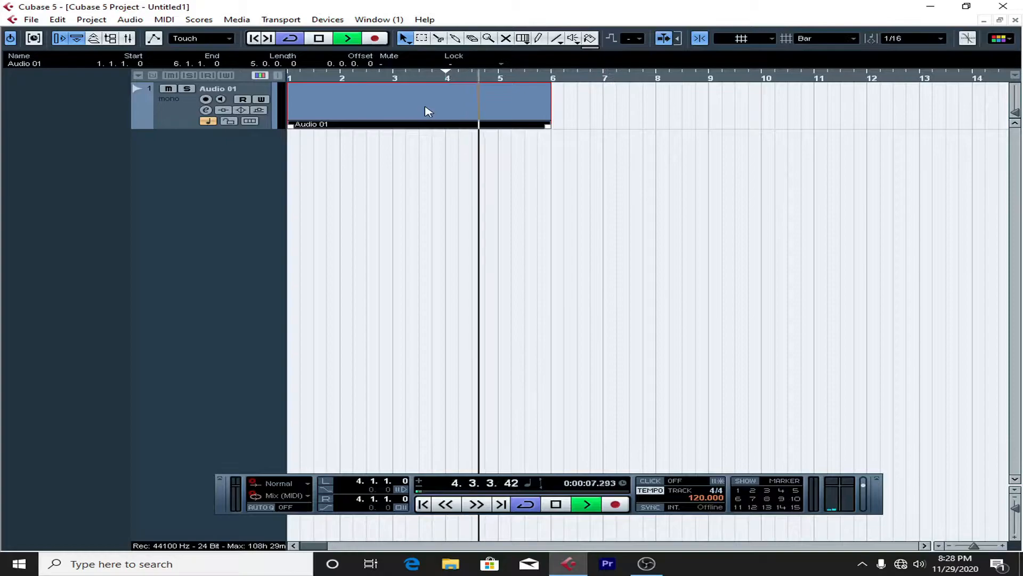
pyautogui.press('space')
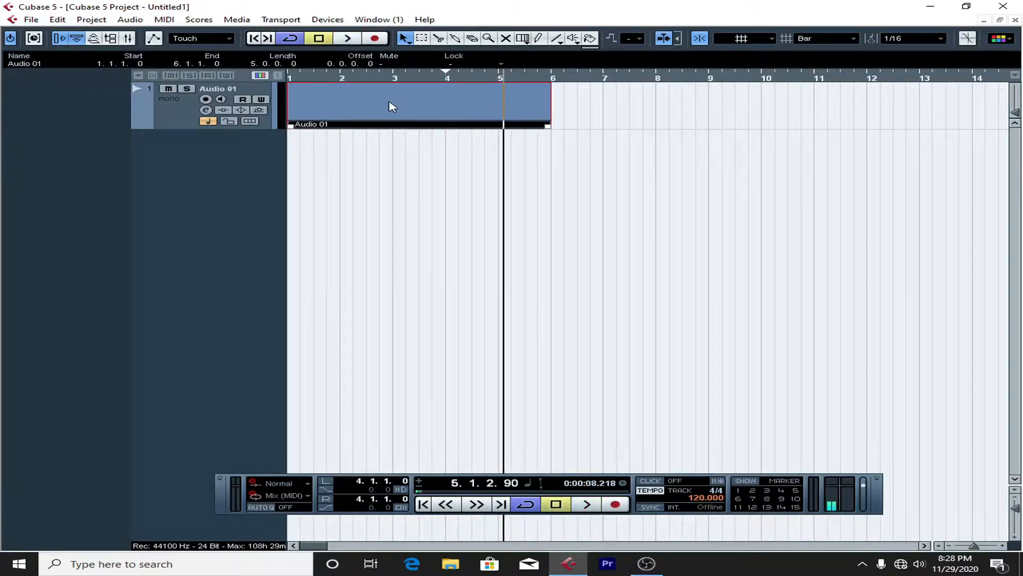
pyautogui.press('p')
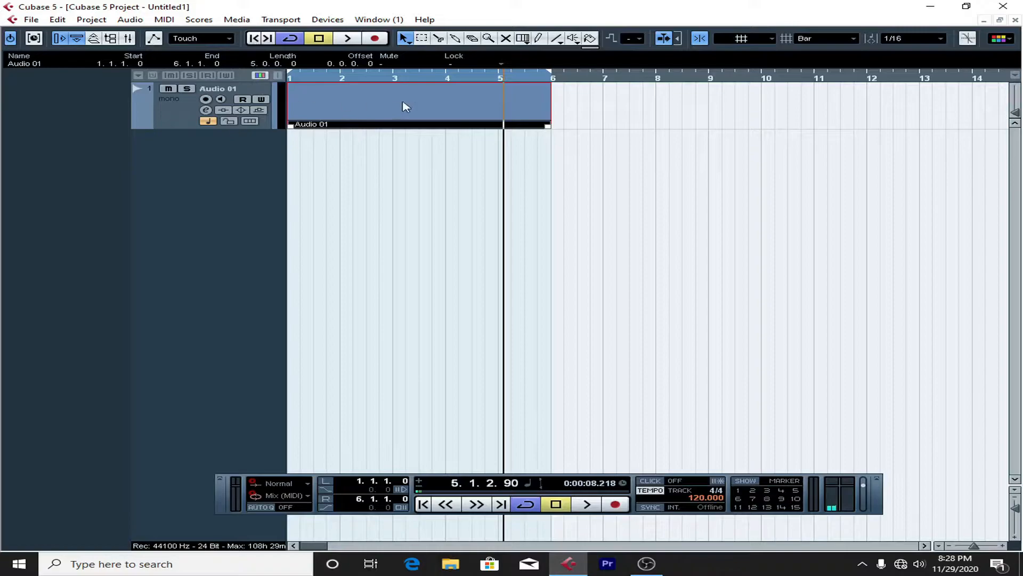
# Step: Play the locator range, turn cycle mode off during playback, and move the playback position back to about bar 5
pyautogui.click(322, 76)
pyautogui.click(532, 79)
pyautogui.click(423, 77)
pyautogui.press('space')
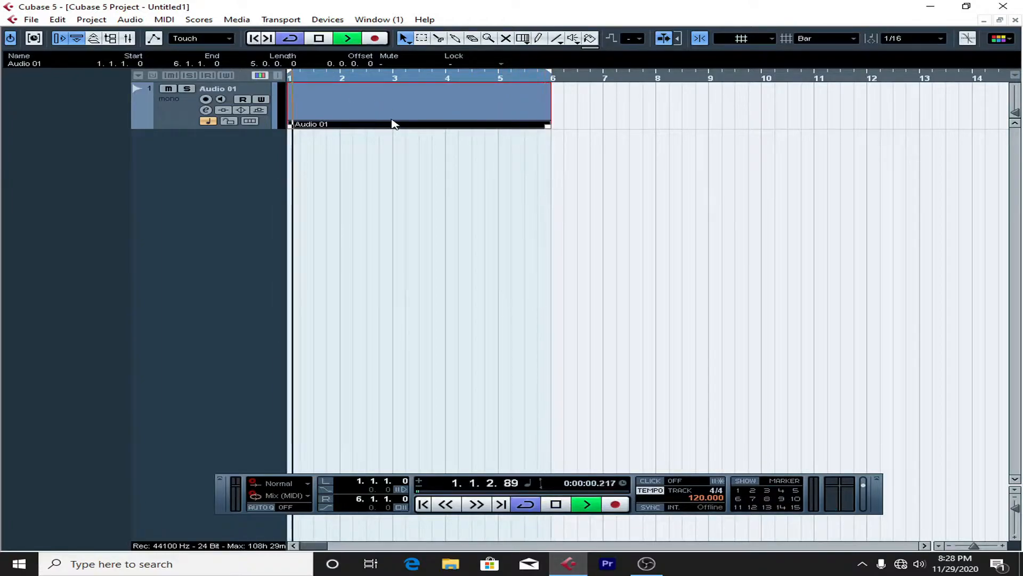
pyautogui.click(290, 38)
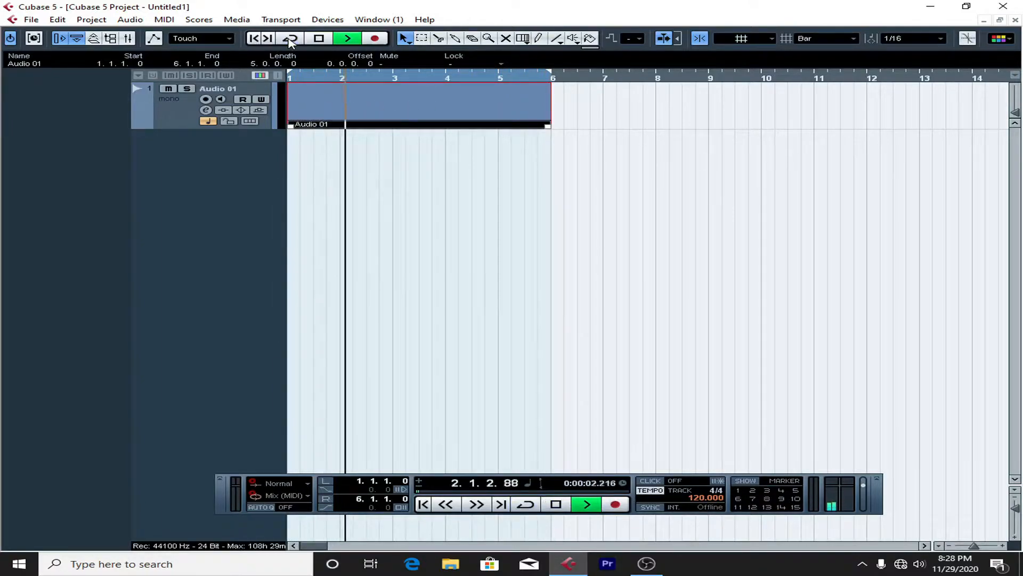
pyautogui.click(506, 79)
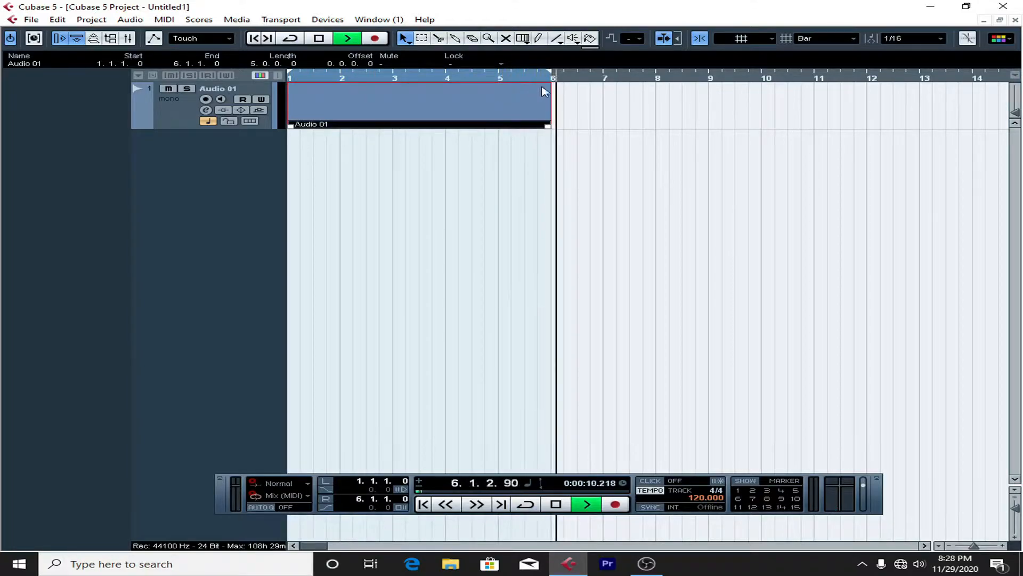
pyautogui.click(499, 78)
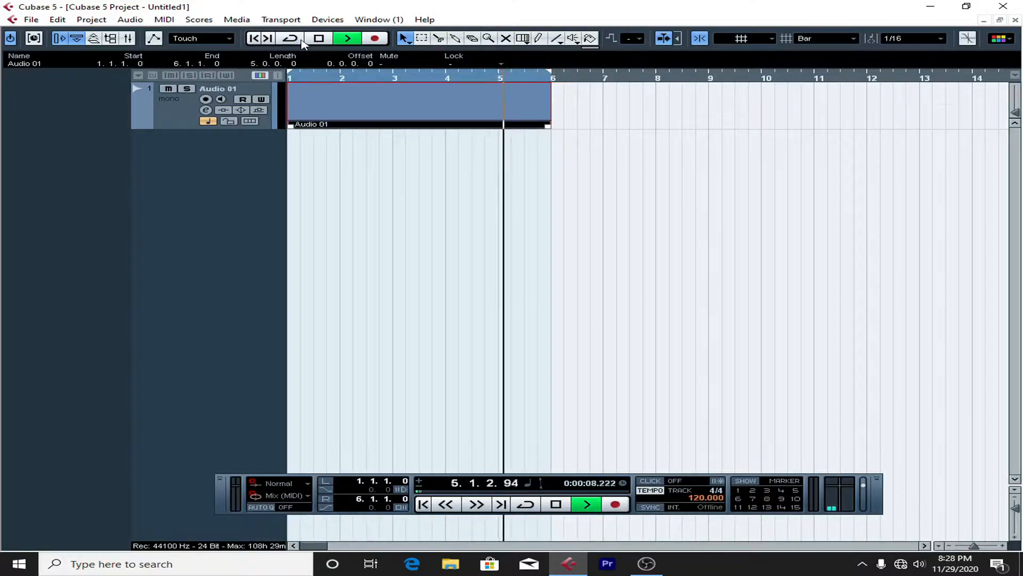
# Step: Stop playback, restart it from bar 5 and stop it again
pyautogui.click(316, 41)
pyautogui.click(318, 39)
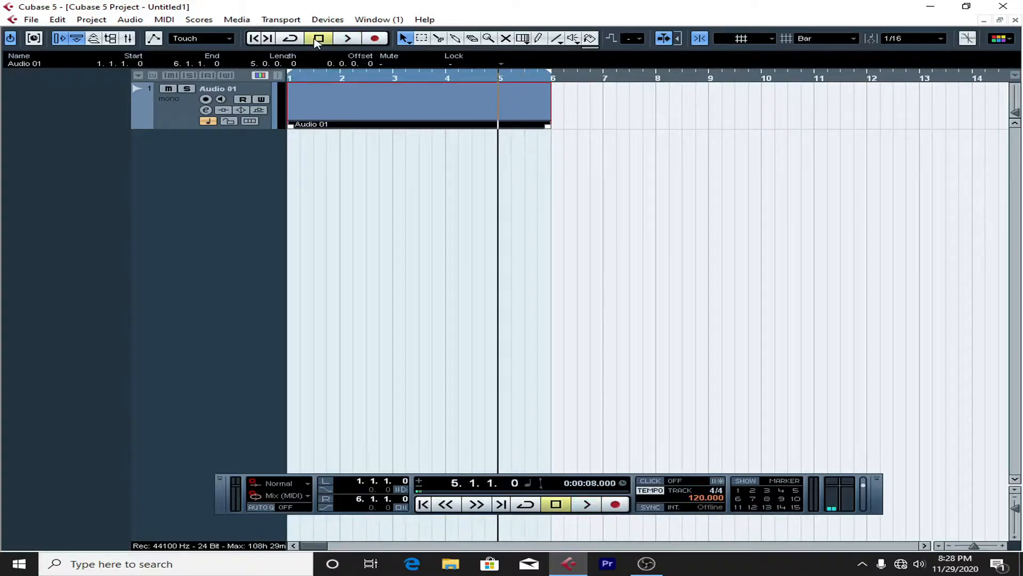
pyautogui.click(339, 40)
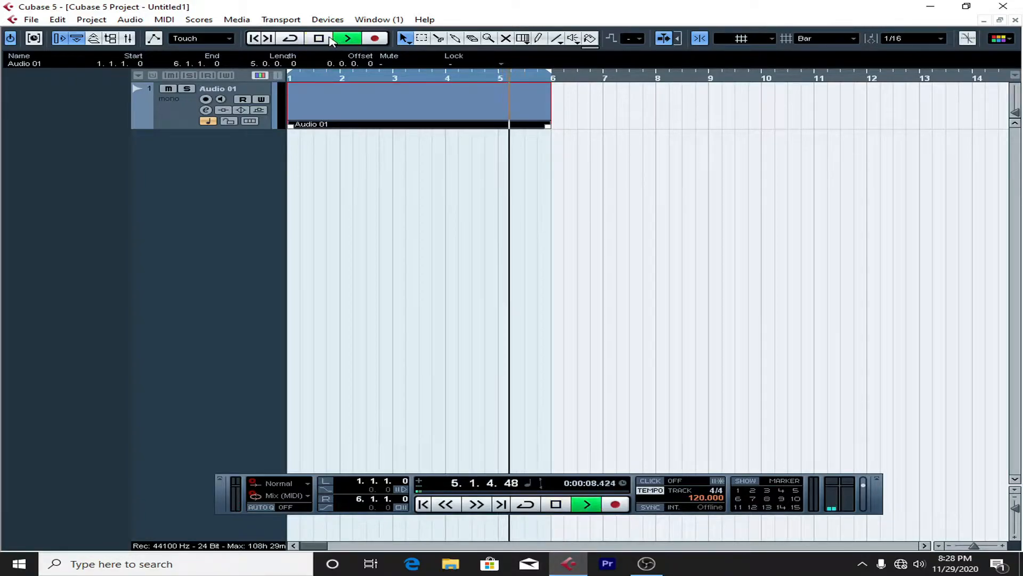
pyautogui.press('space')
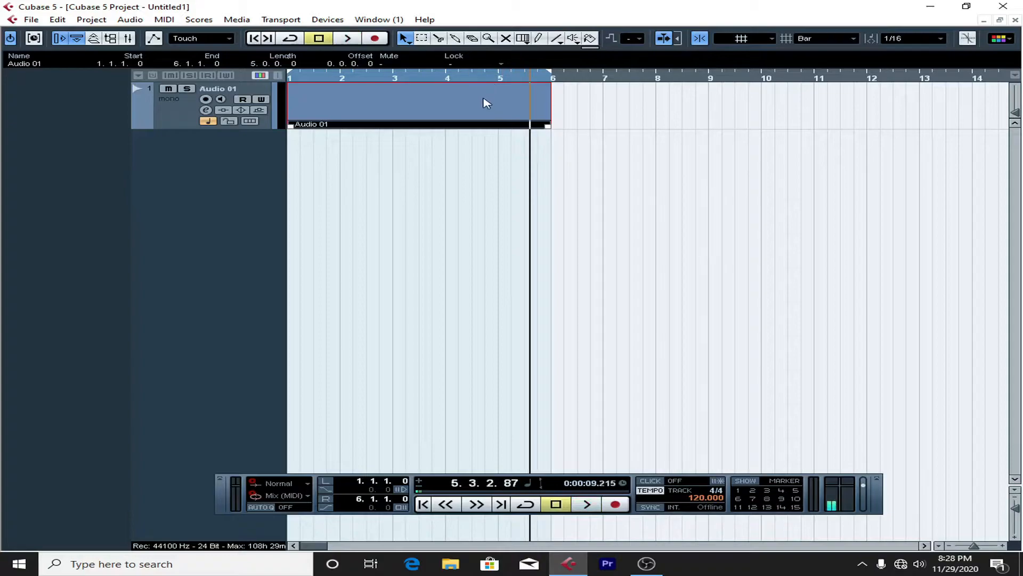
# Step: Delete the Audio 01 part and run a short recording test, returning the playback position to the project start
pyautogui.press('Delete')
pyautogui.click(375, 39)
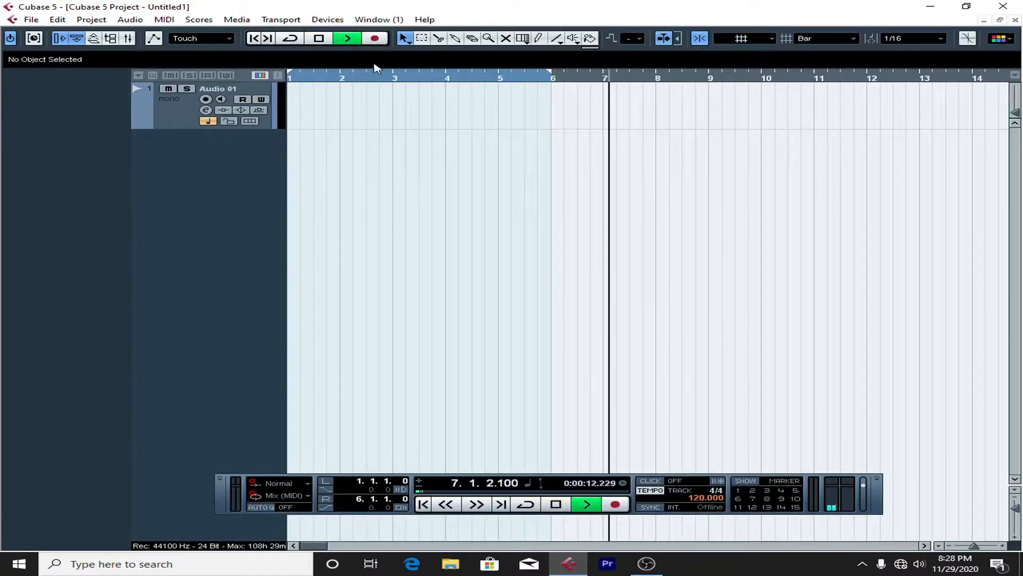
pyautogui.click(618, 506)
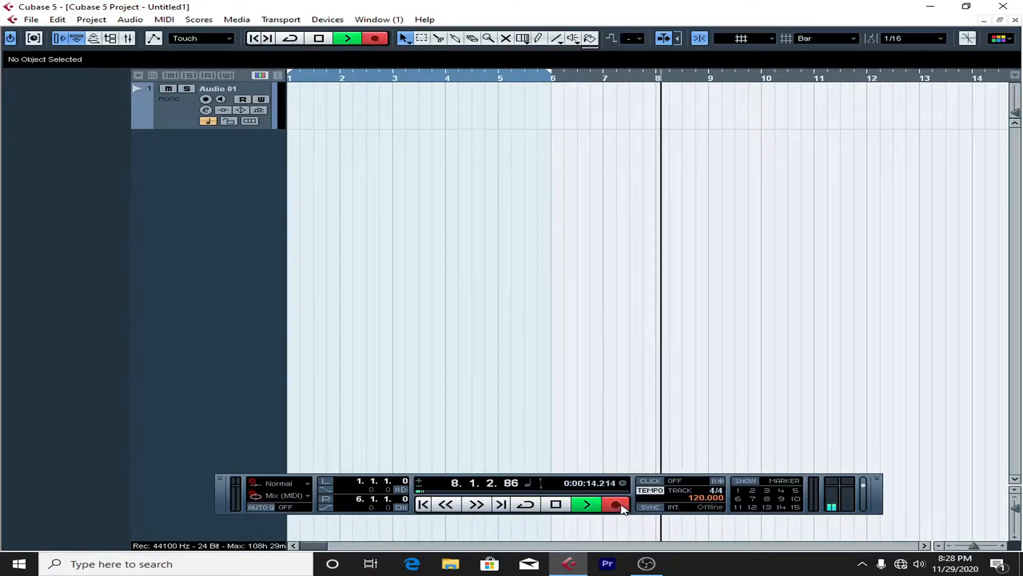
pyautogui.click(562, 505)
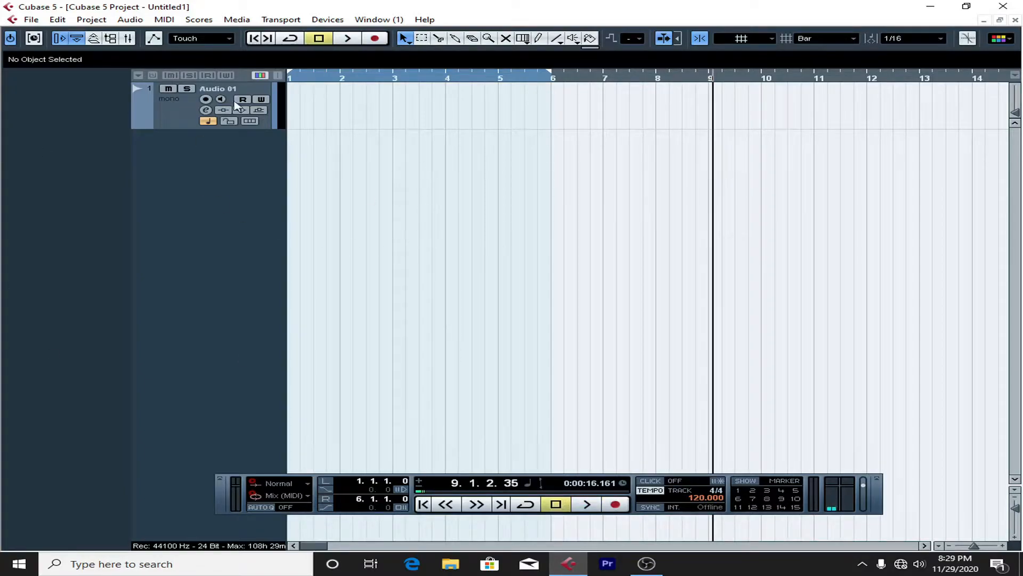
pyautogui.moveTo(352, 76); pyautogui.dragTo(204, 82)
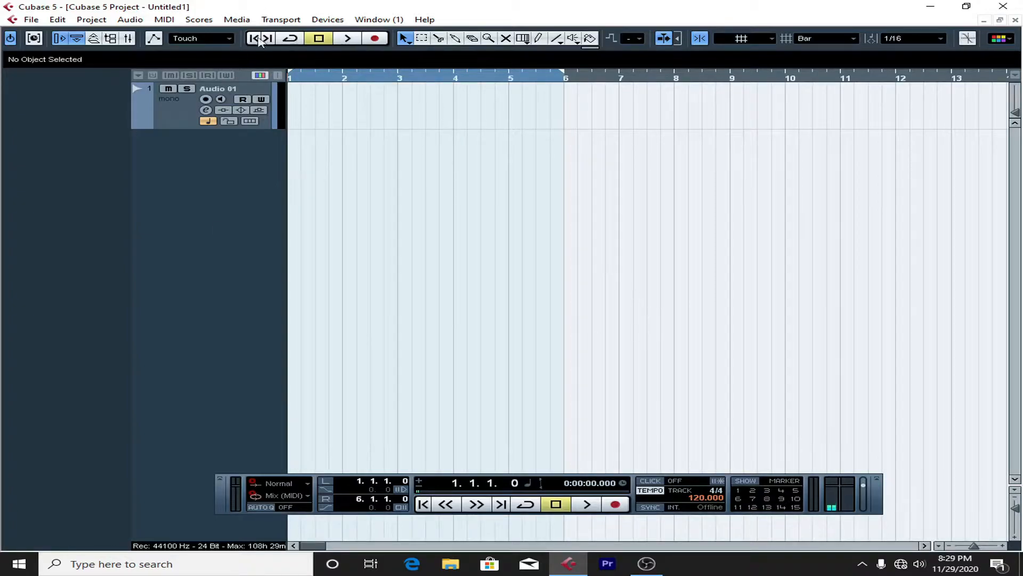
# Step: Examine the ASIO driver choices of the VST Audio System in Device Setup and close the dialog without changes
pyautogui.click(327, 19)
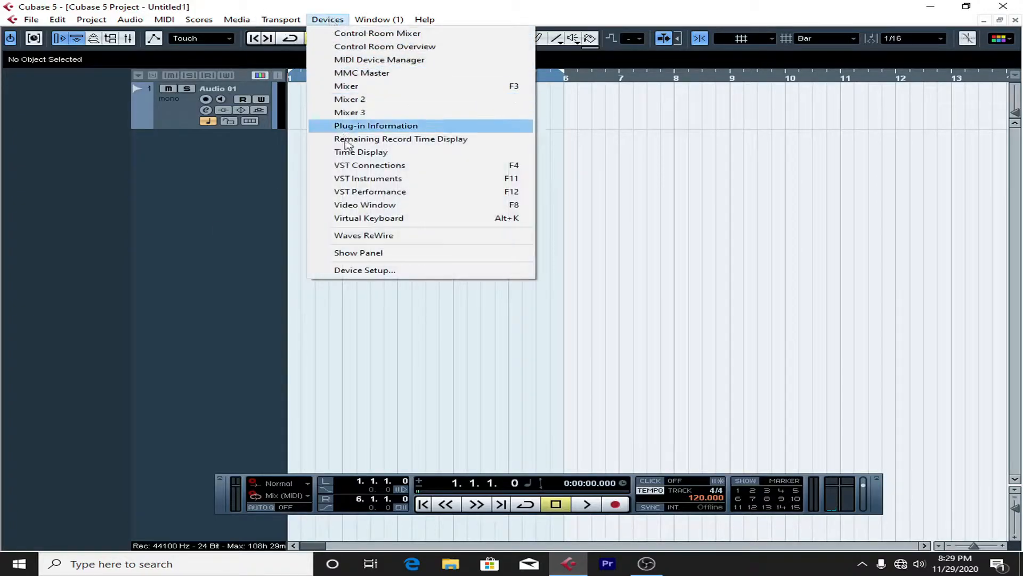
pyautogui.click(361, 272)
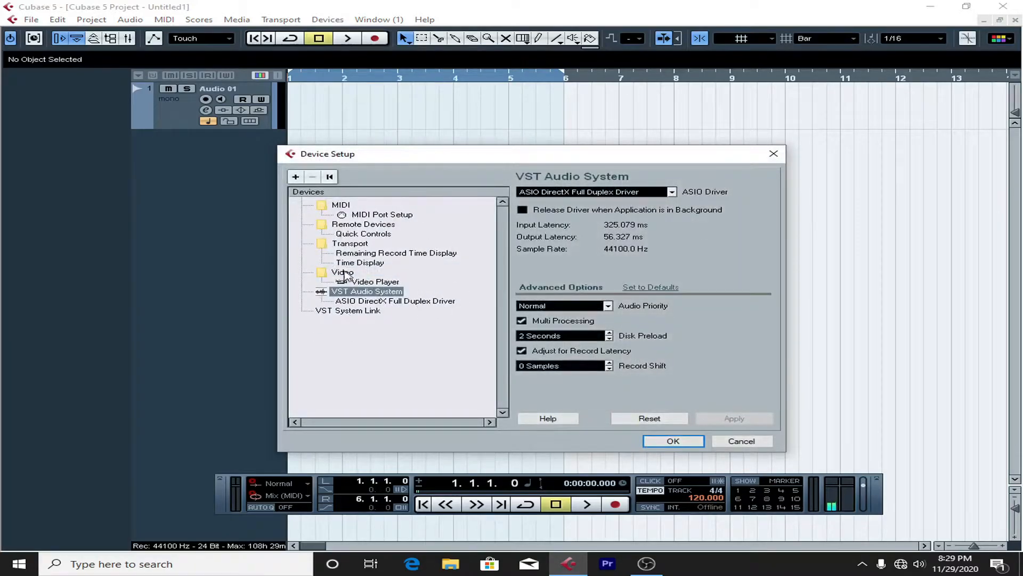
pyautogui.click(346, 293)
pyautogui.click(573, 195)
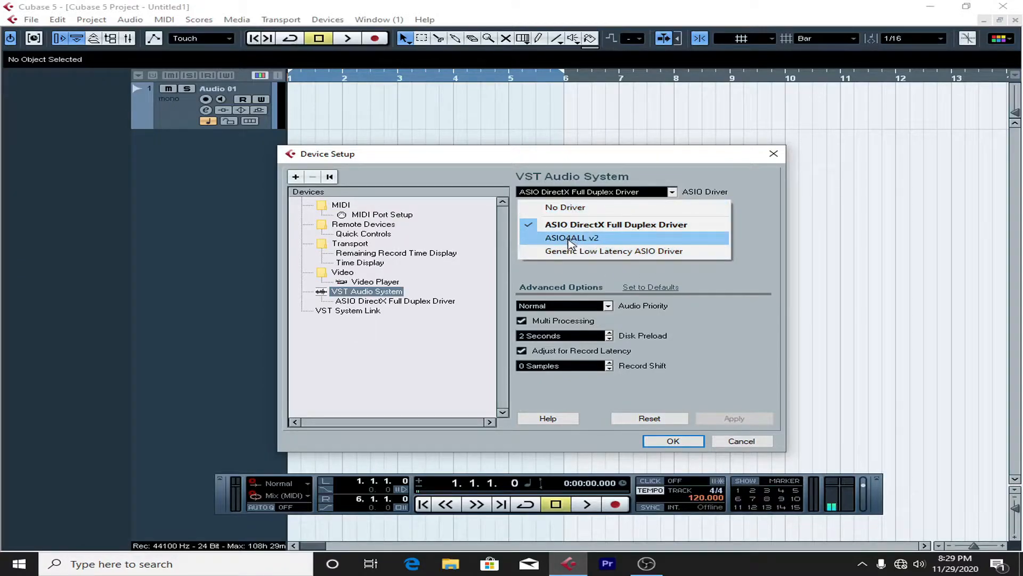
pyautogui.click(774, 153)
pyautogui.click(774, 154)
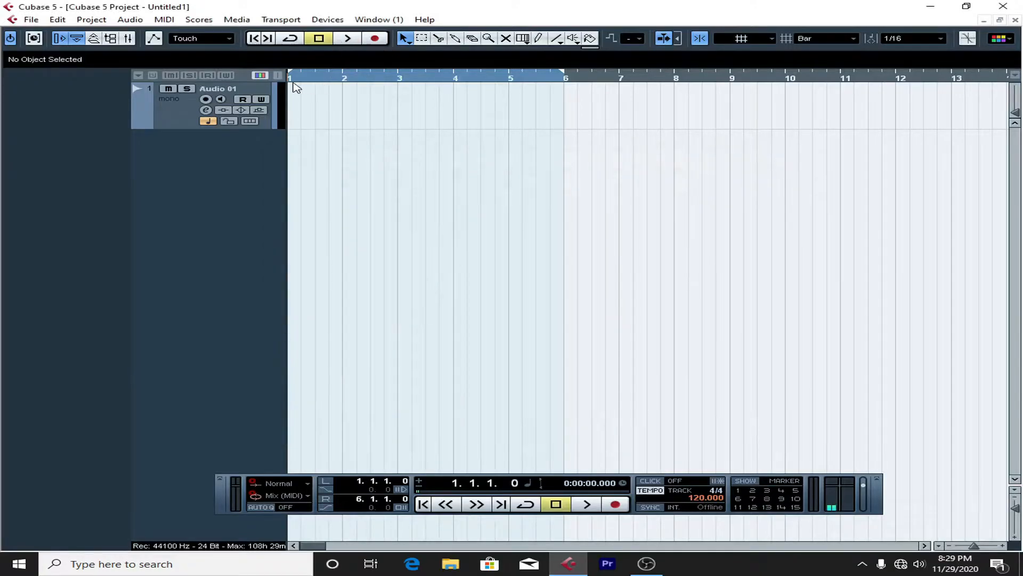
# Step: Record about three bars on the Audio 01 track from bar 1 and play the take back from the start
pyautogui.click(186, 127)
pyautogui.click(375, 39)
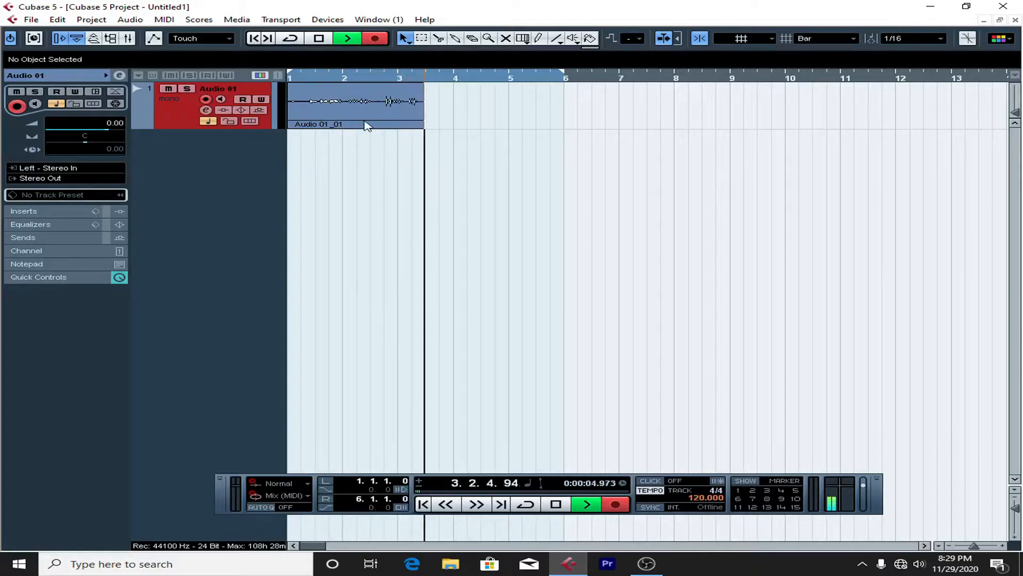
pyautogui.click(557, 504)
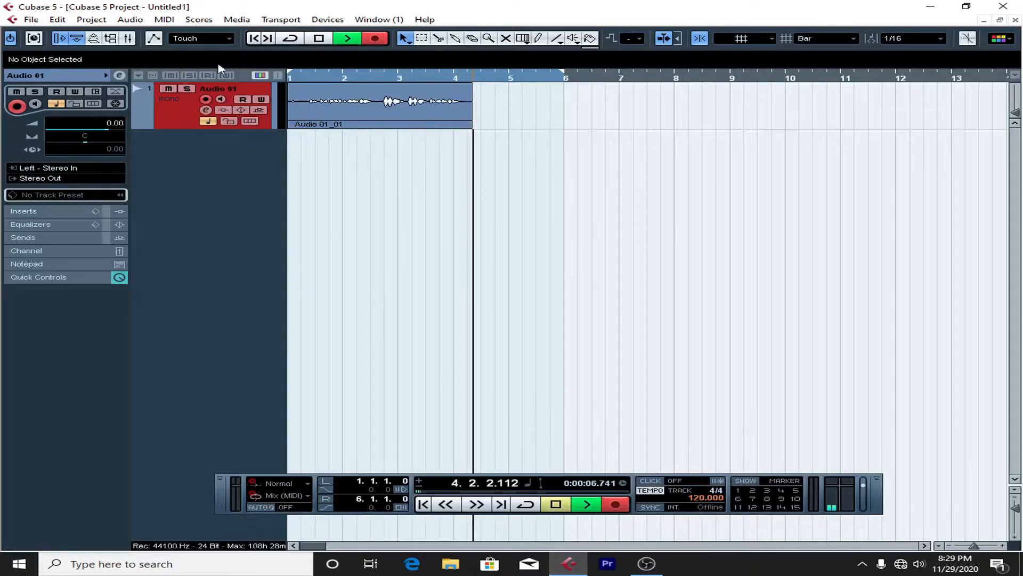
pyautogui.click(302, 79)
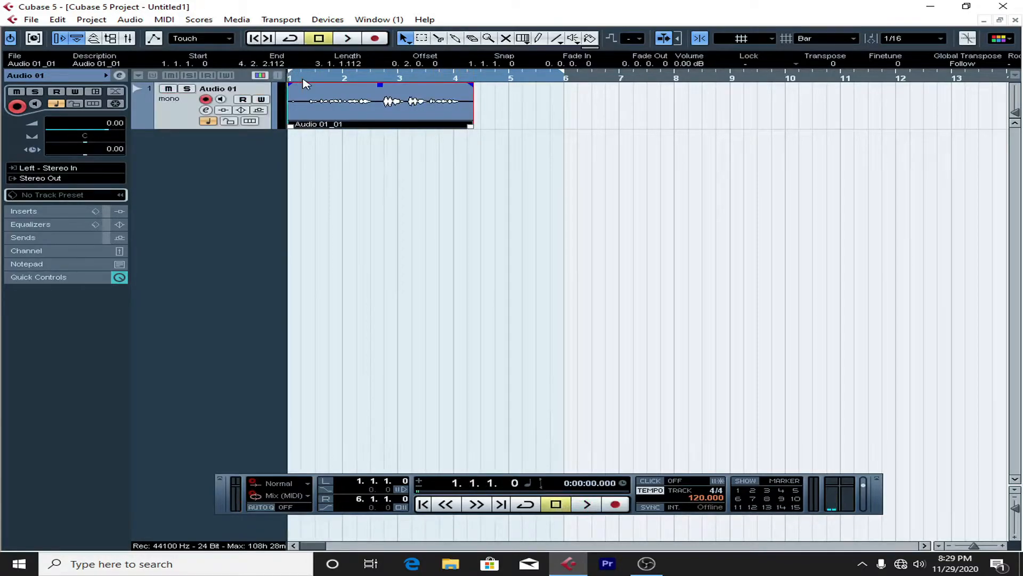
pyautogui.press('space')
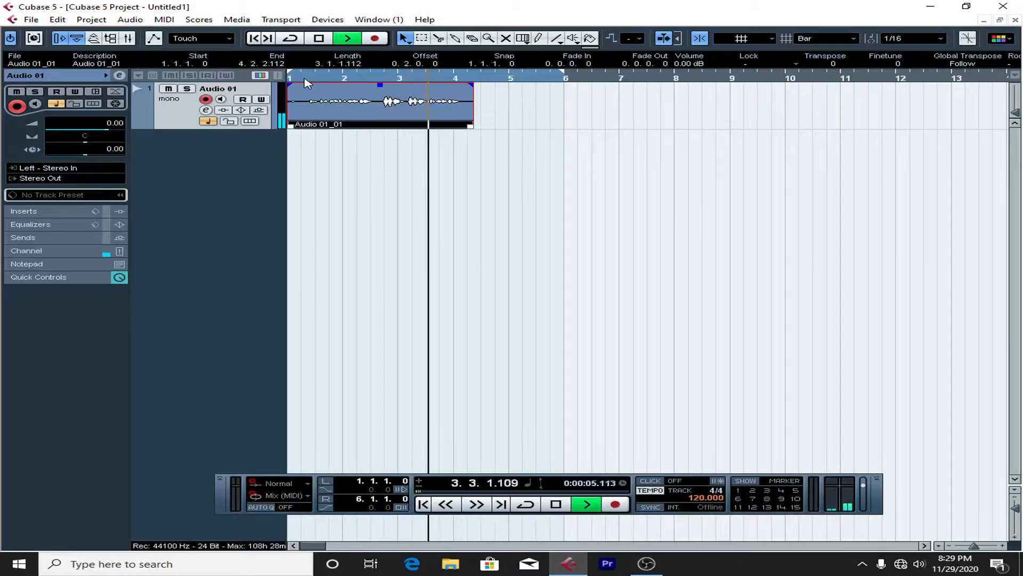
pyautogui.press('space')
# Step: Reopen Device Setup, review the list of ASIO drivers again and cancel the dialog
pyautogui.click(327, 19)
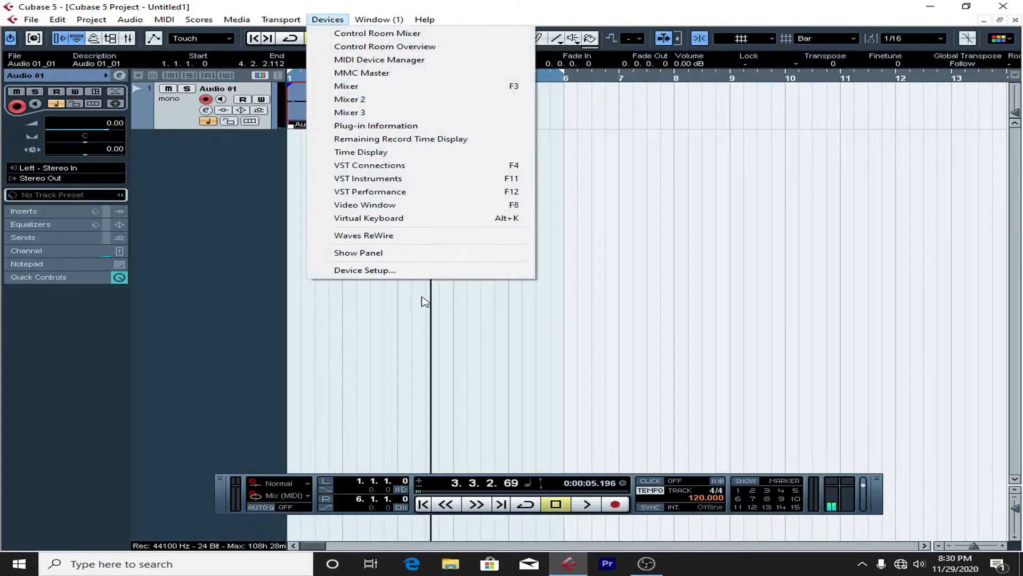
pyautogui.click(447, 271)
pyautogui.click(640, 193)
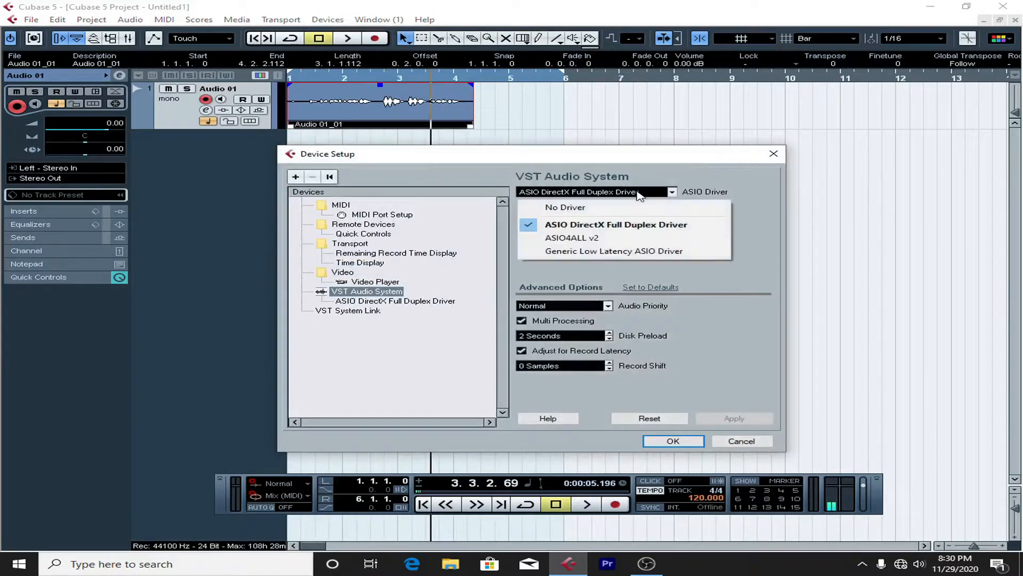
pyautogui.click(619, 194)
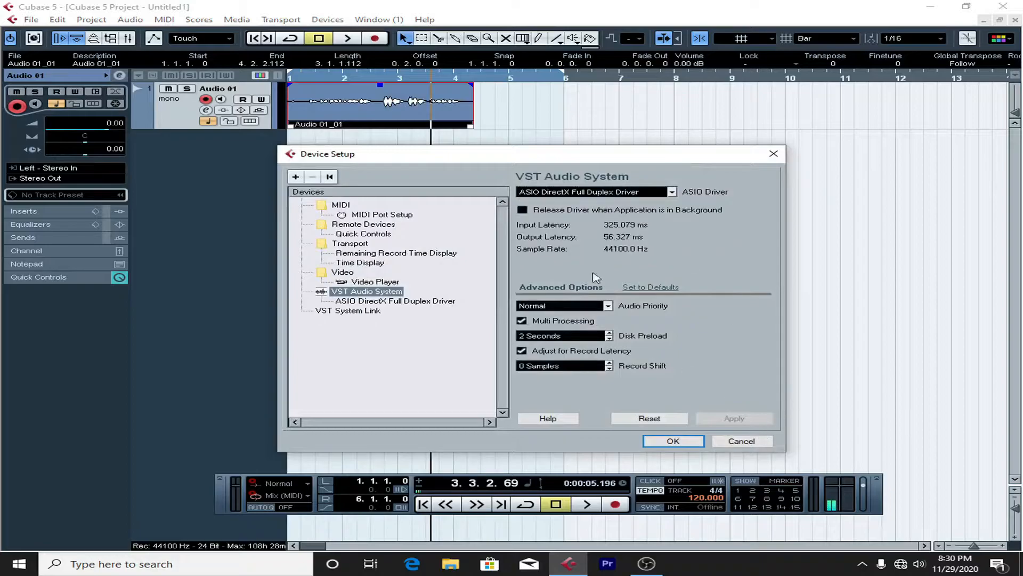
pyautogui.click(621, 193)
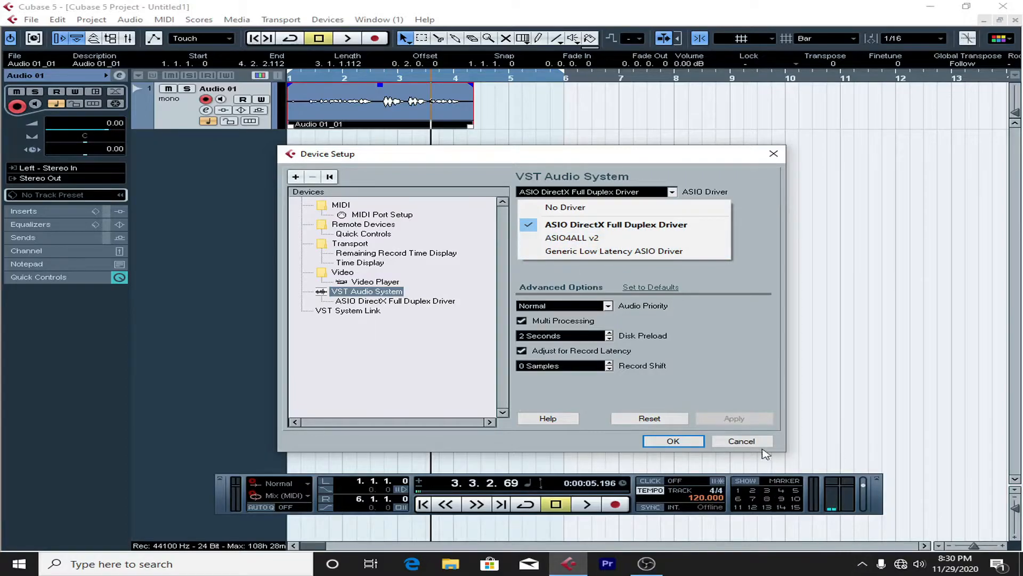
pyautogui.click(750, 436)
pyautogui.click(672, 191)
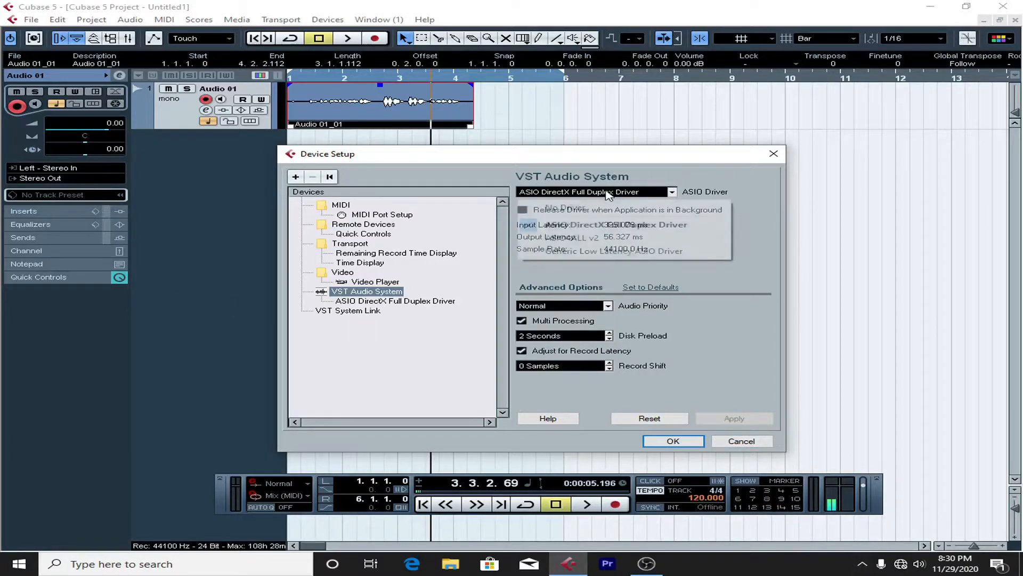
pyautogui.click(767, 450)
pyautogui.click(765, 446)
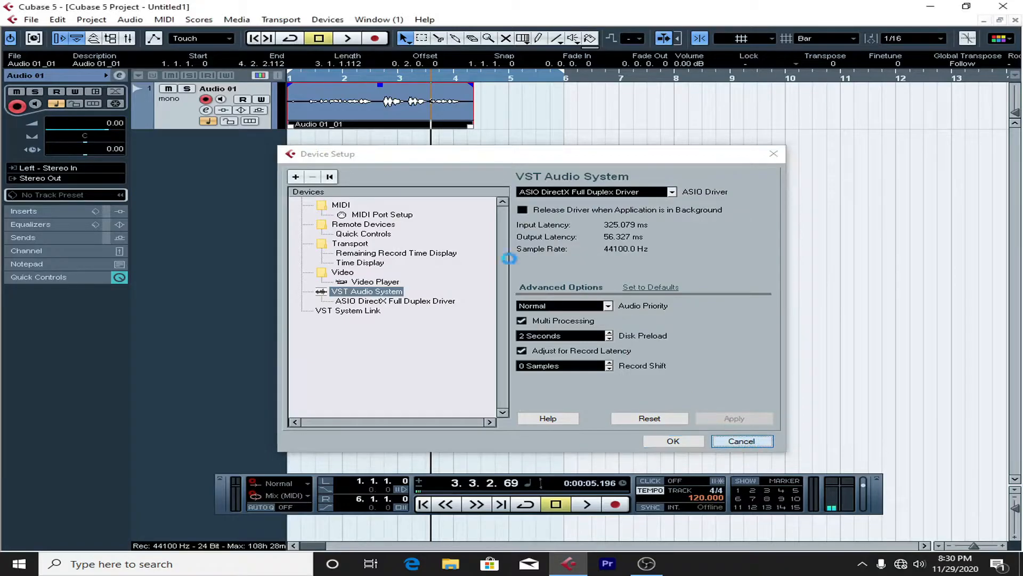
# Step: Delete the recorded take and extend the locator range to bar 7, with the playback position at the project start
pyautogui.press('Delete')
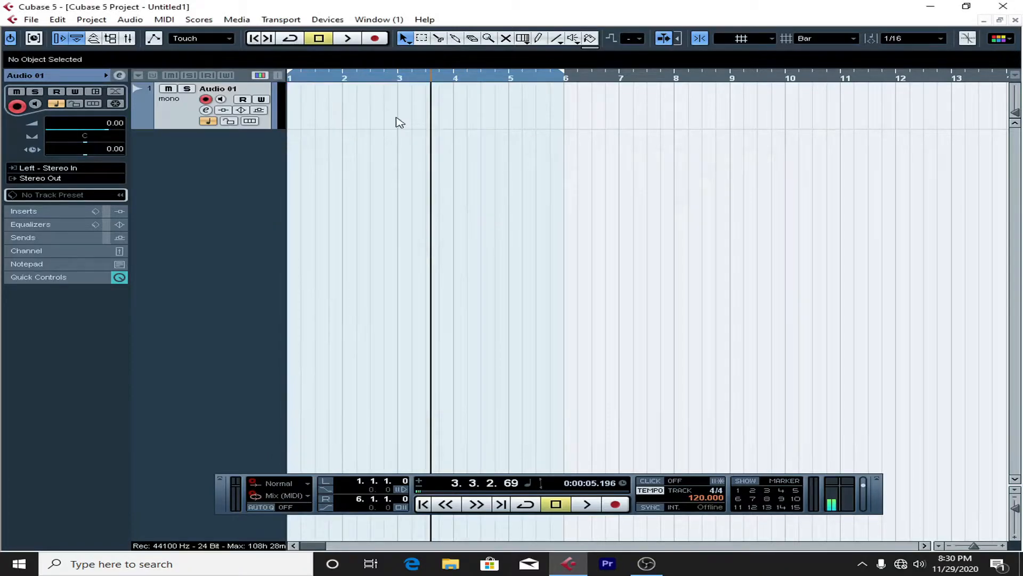
pyautogui.moveTo(317, 80); pyautogui.dragTo(229, 93)
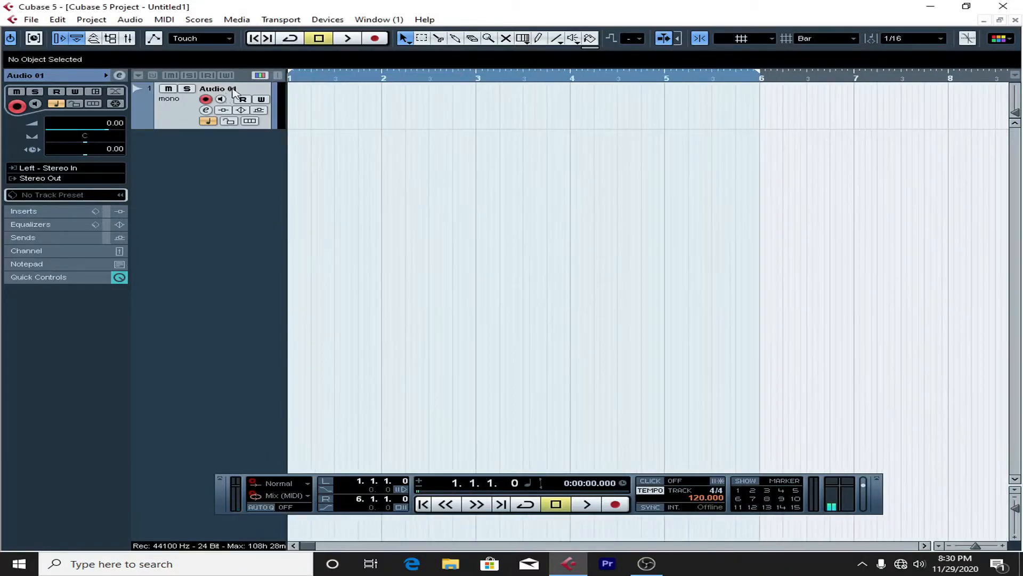
pyautogui.moveTo(757, 75); pyautogui.dragTo(856, 80)
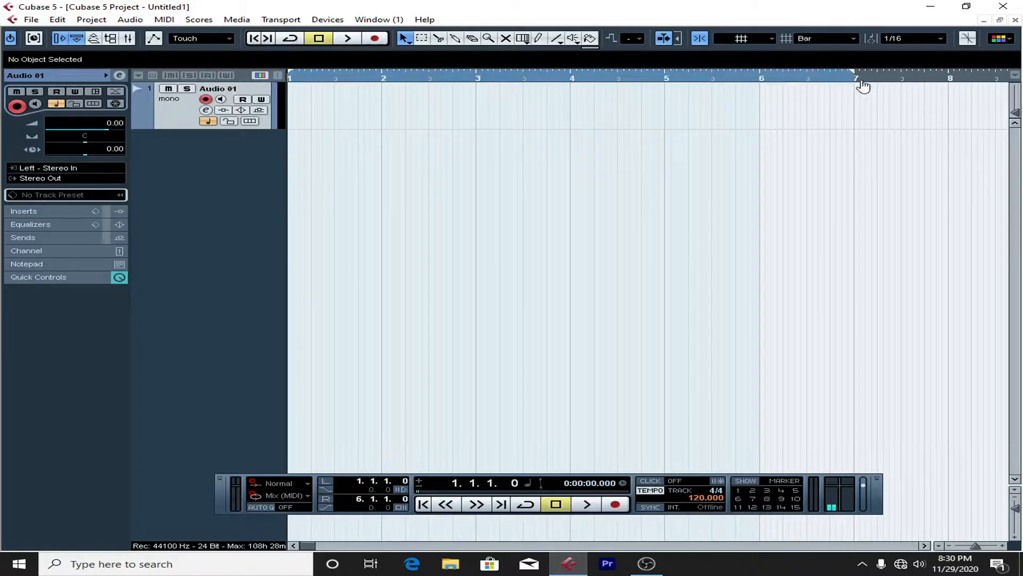
pyautogui.moveTo(341, 78); pyautogui.dragTo(144, 41)
pyautogui.moveTo(298, 79); pyautogui.dragTo(249, 85)
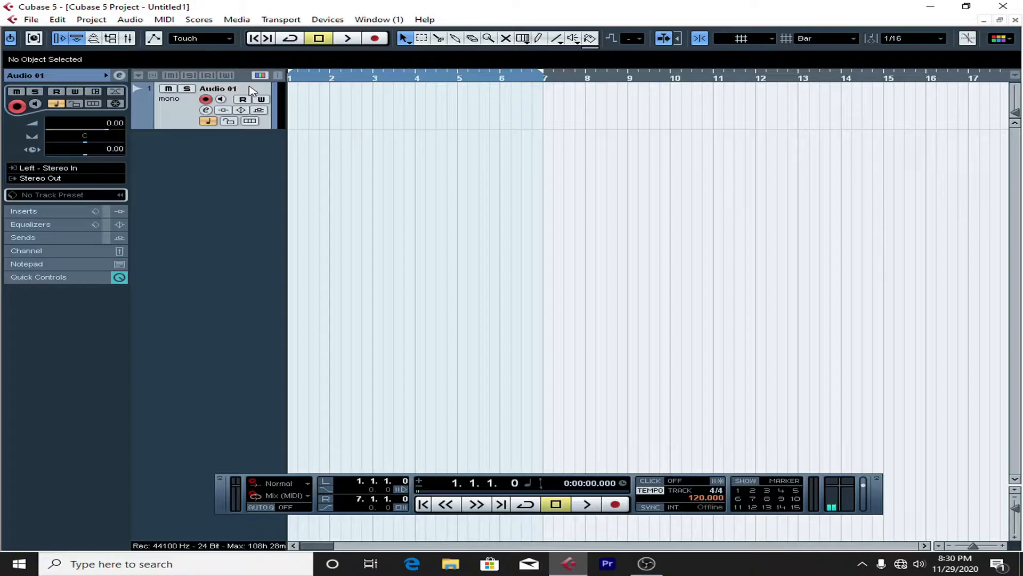
# Step: Open VST Connections and examine the input bus and the device port choices for its left channel
pyautogui.moveTo(305, 79); pyautogui.dragTo(240, 94)
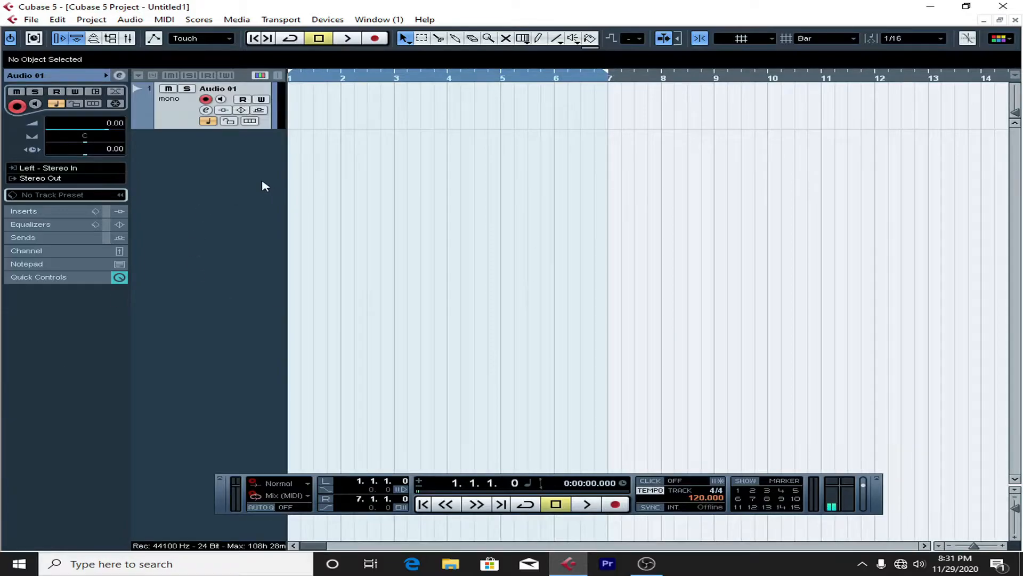
pyautogui.moveTo(300, 79); pyautogui.dragTo(233, 81)
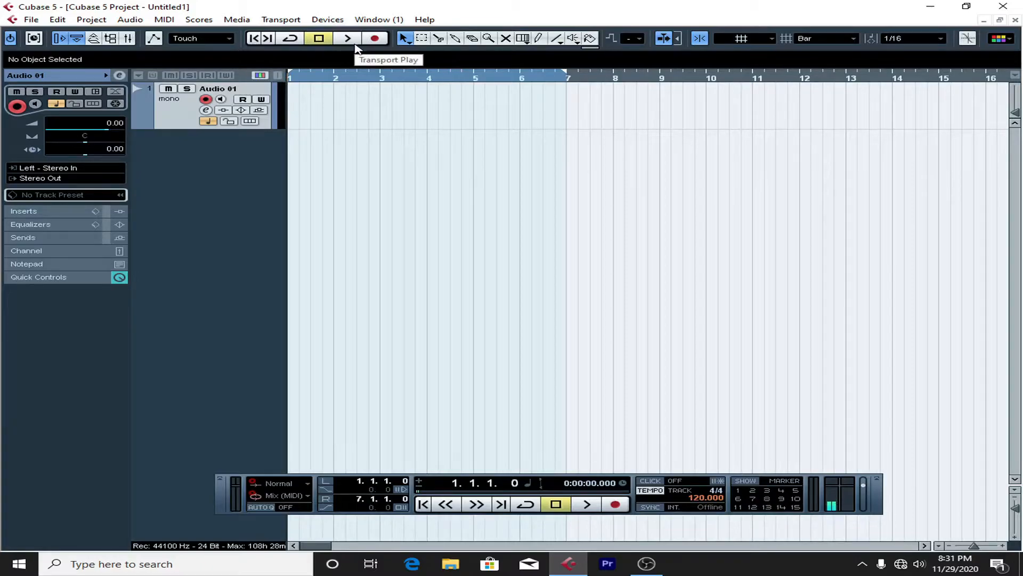
pyautogui.click(328, 19)
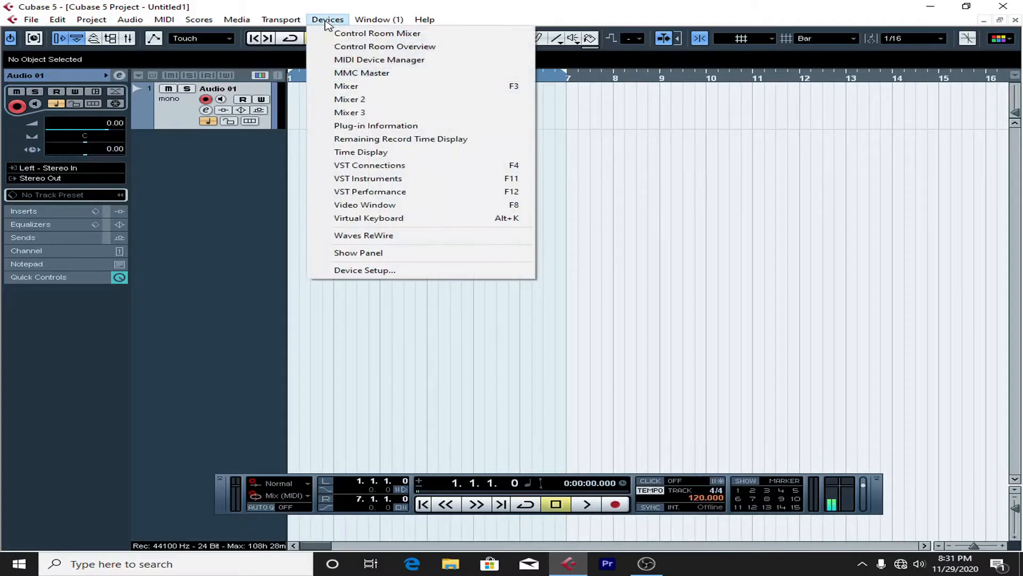
pyautogui.click(342, 171)
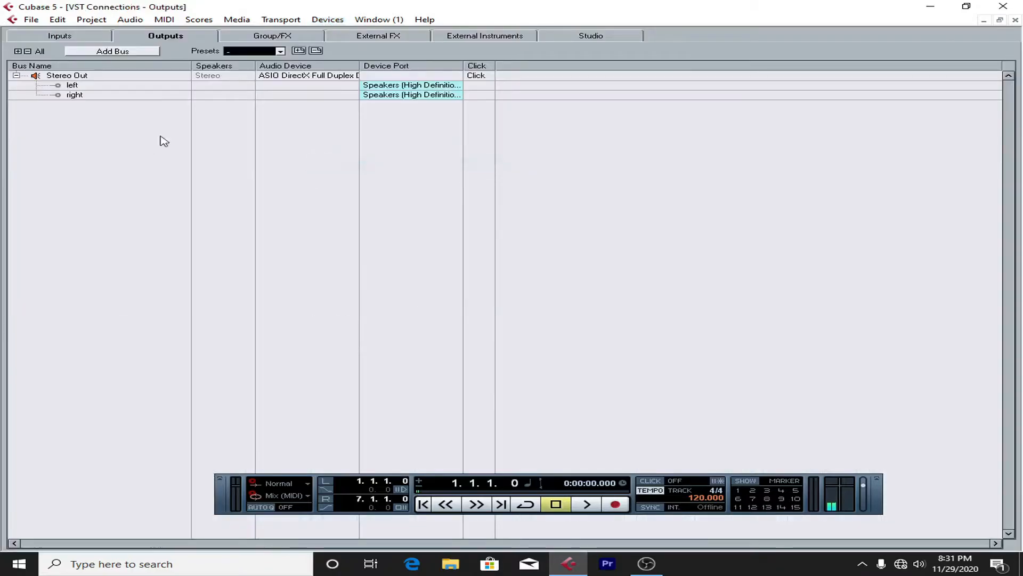
pyautogui.click(75, 37)
pyautogui.click(371, 86)
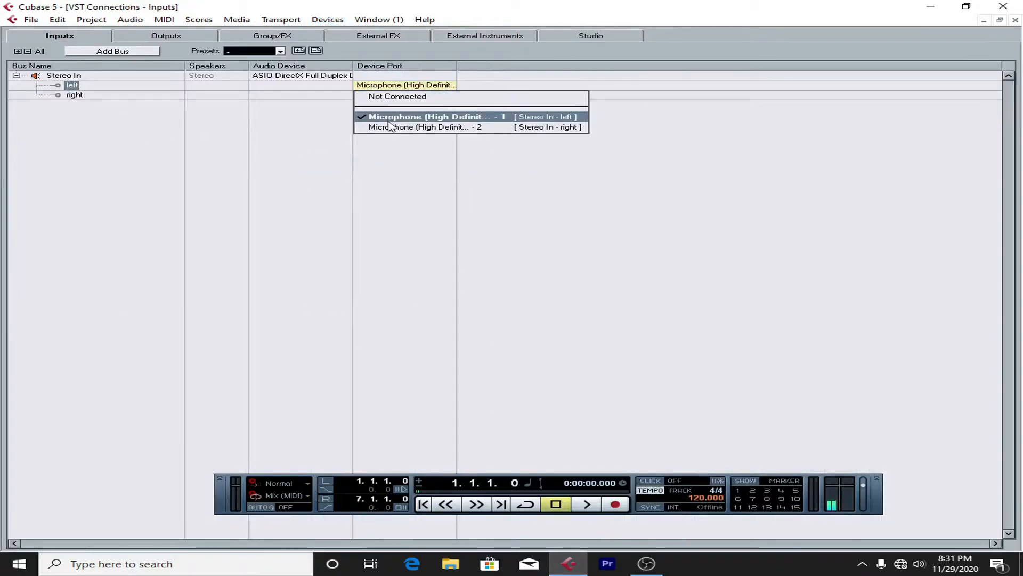
pyautogui.click(372, 87)
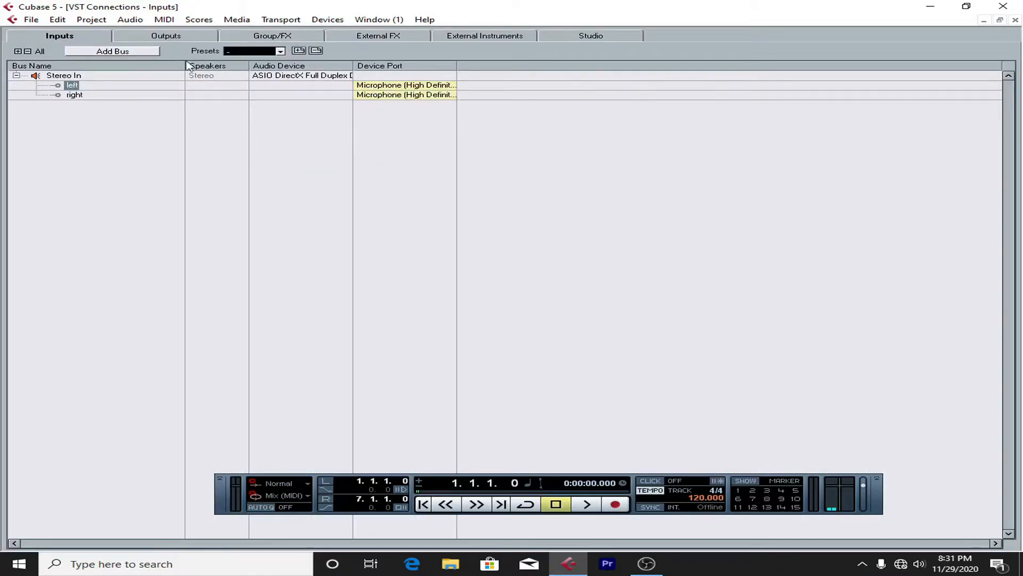
# Step: Examine the output bus's left device port and audio device choices in VST Connections and close the window
pyautogui.click(165, 40)
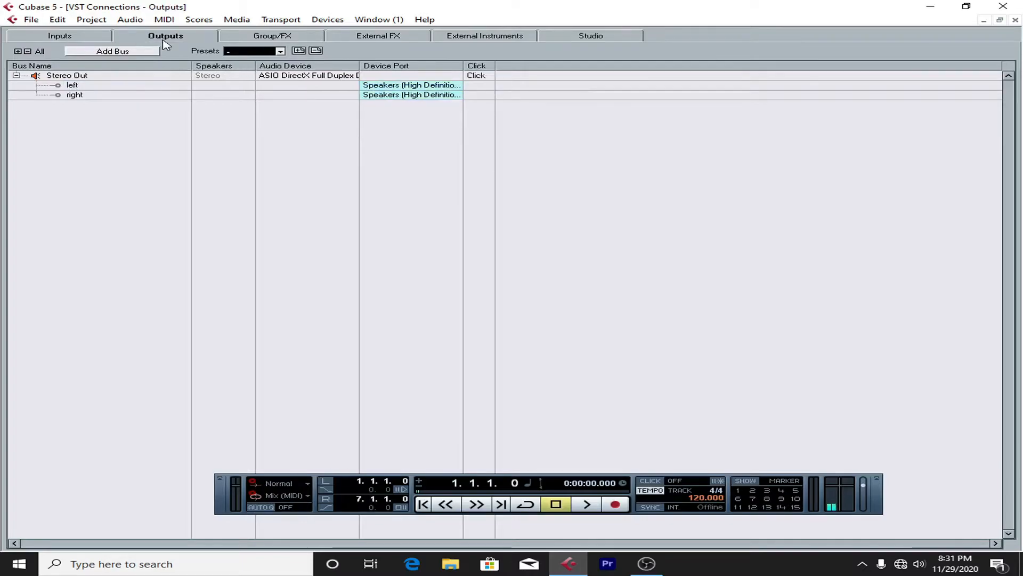
pyautogui.click(430, 87)
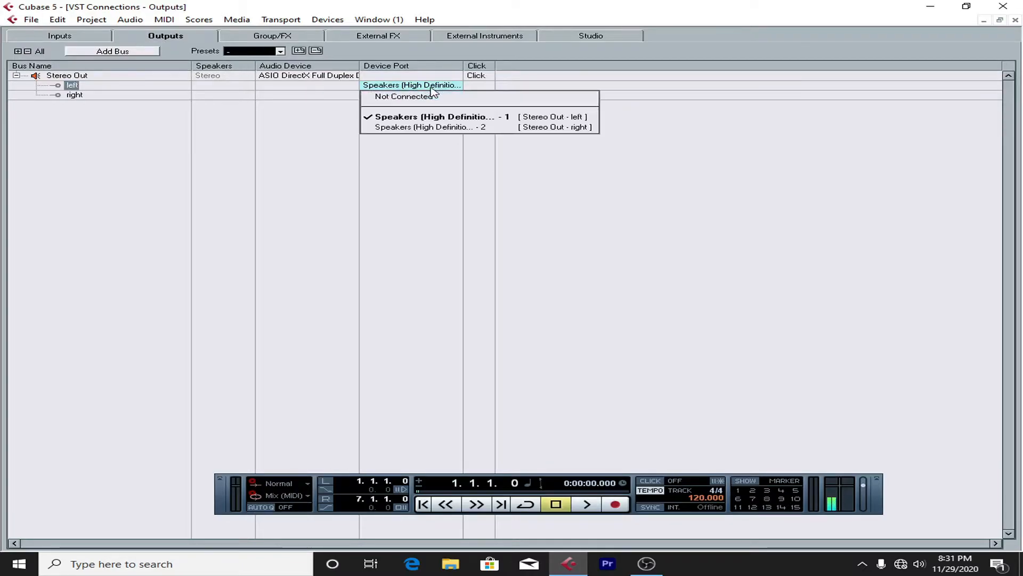
pyautogui.click(306, 81)
pyautogui.click(307, 79)
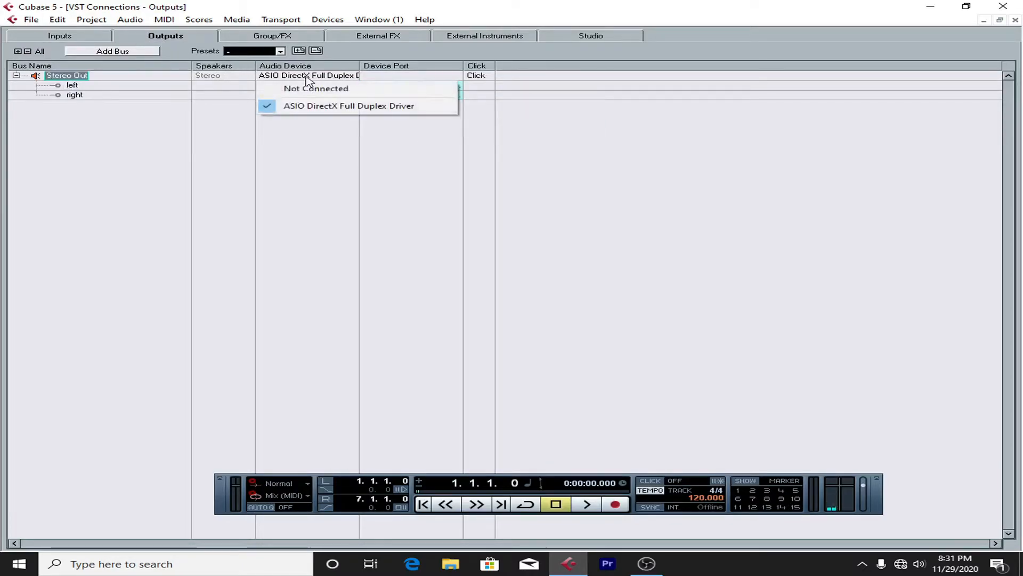
pyautogui.click(316, 166)
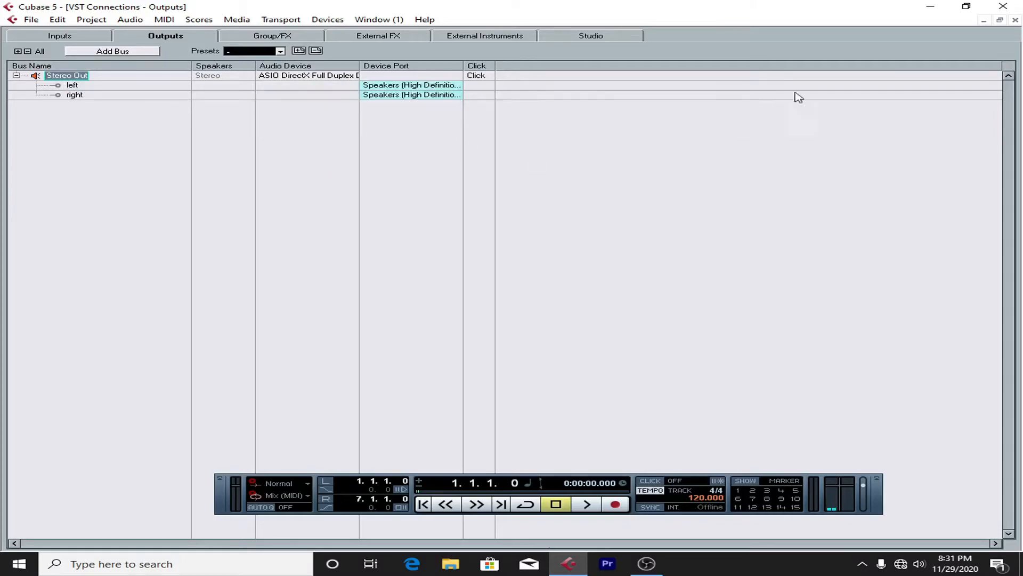
pyautogui.click(315, 76)
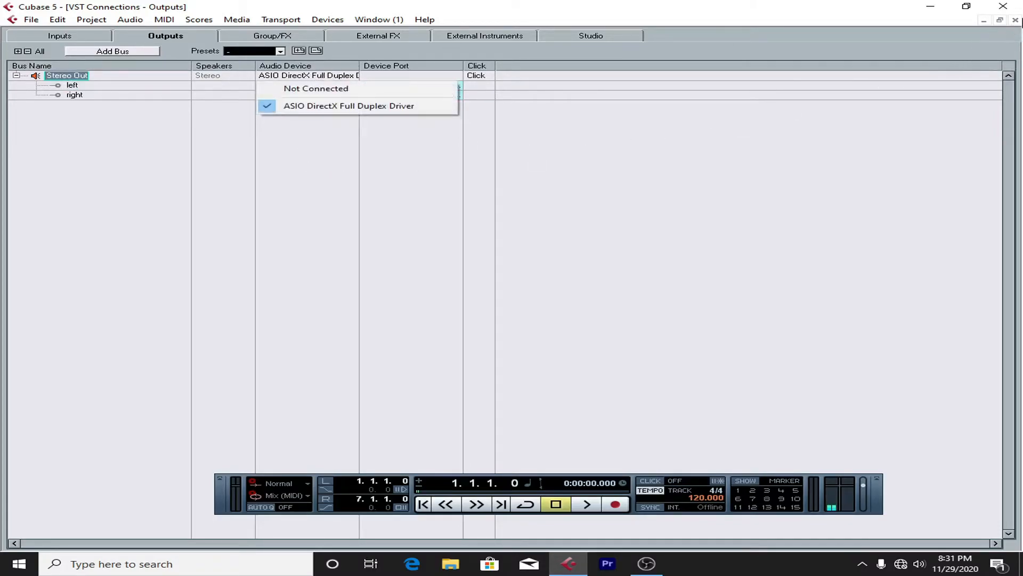
pyautogui.click(1015, 19)
# Step: Check the ASIO driver choices of the VST Audio System in Device Setup and close the dialog without changes
pyautogui.click(327, 19)
pyautogui.click(365, 270)
pyautogui.click(575, 191)
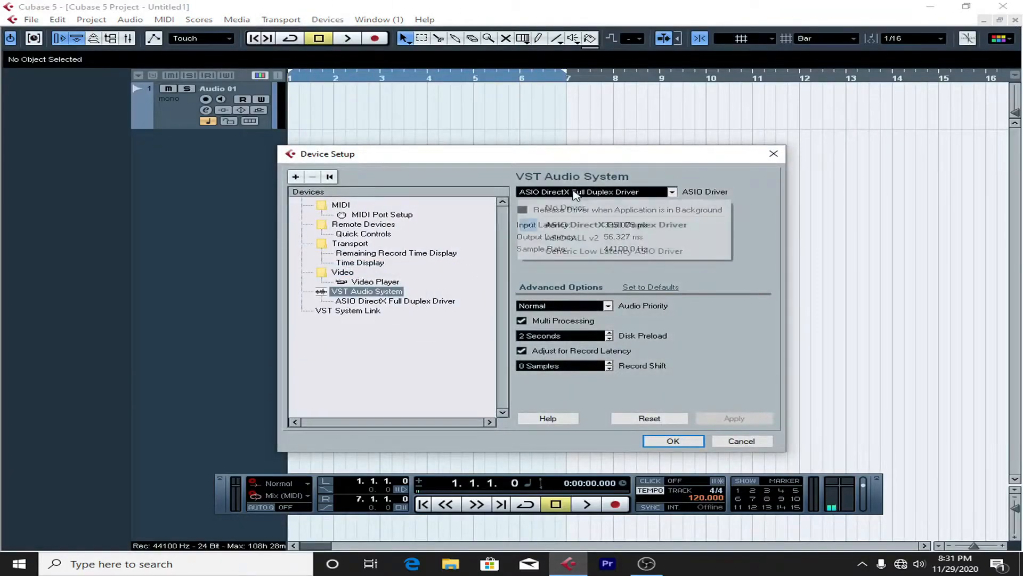
pyautogui.click(790, 158)
pyautogui.click(773, 154)
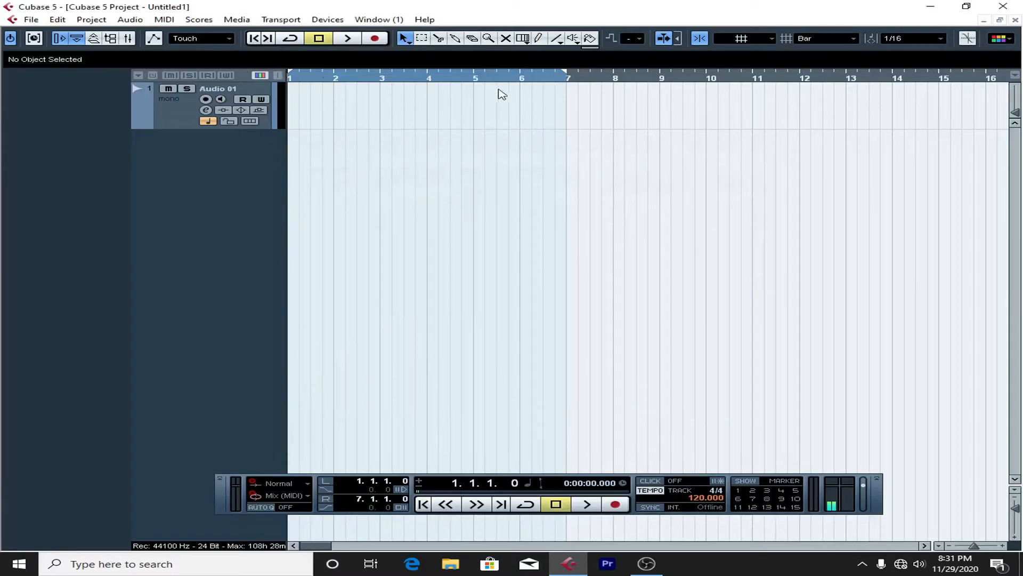
# Step: Reopen VST Connections, check the speaker and microphone assignments of the output and input buses, and close it
pyautogui.click(327, 20)
pyautogui.click(344, 166)
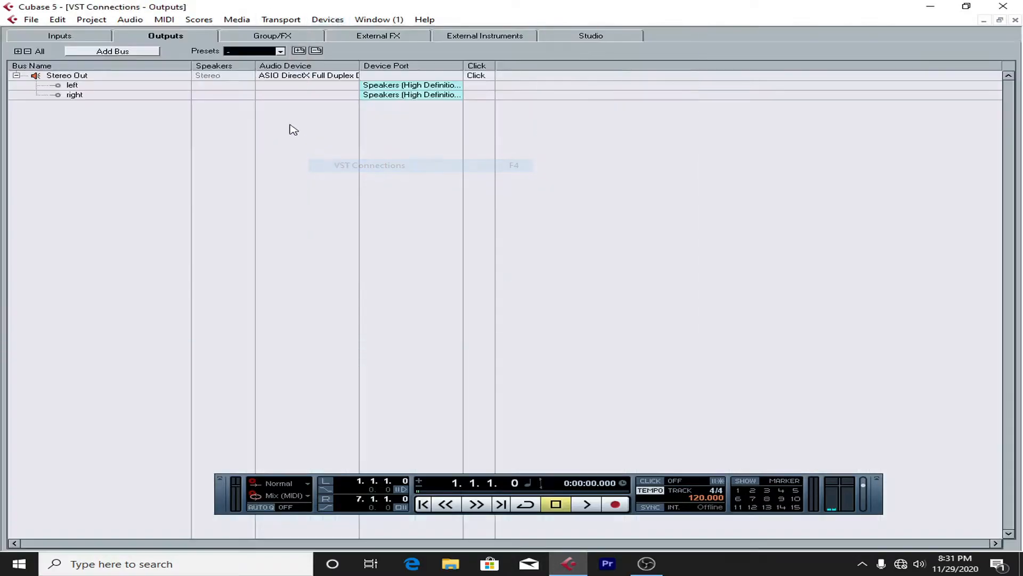
pyautogui.click(405, 86)
pyautogui.click(153, 38)
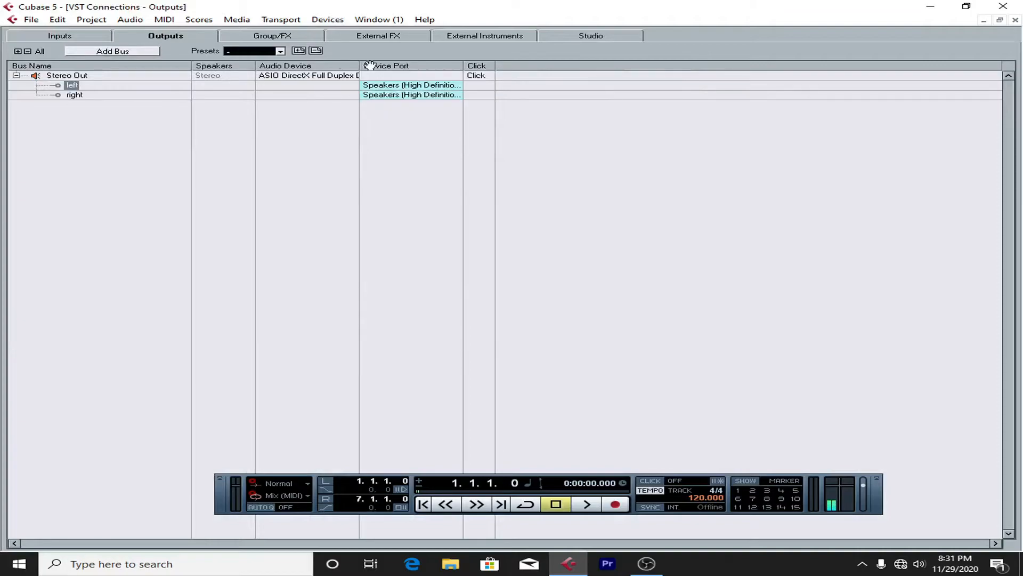
pyautogui.click(63, 36)
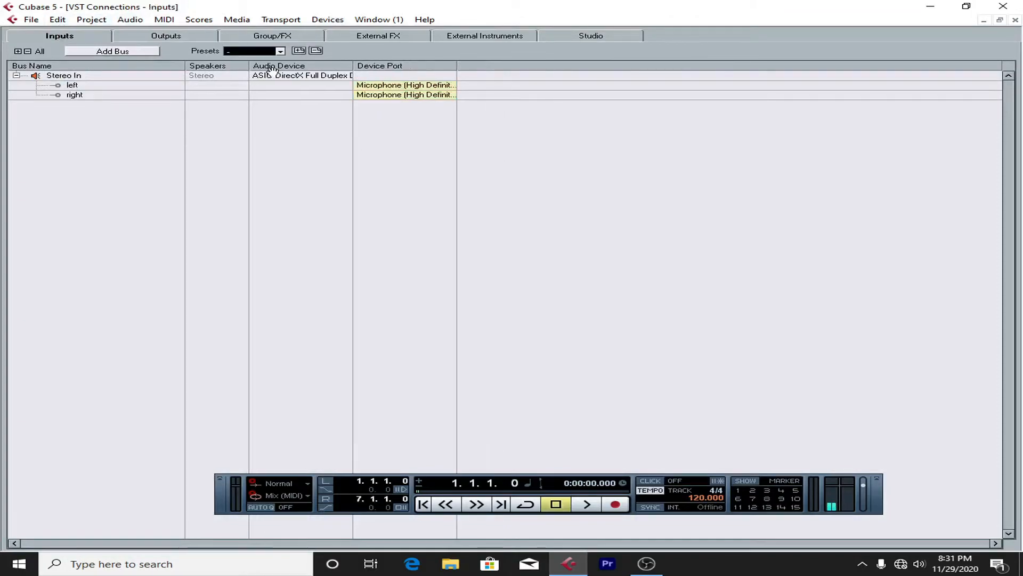
pyautogui.click(1015, 20)
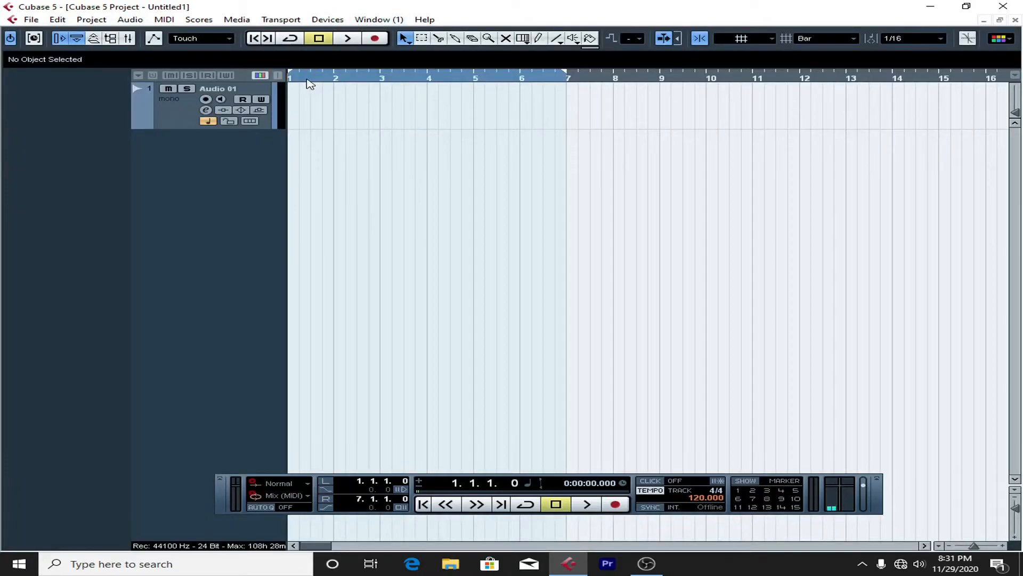
# Step: Review the left-channel device port choices of the Stereo In and Stereo Out buses in VST Connections, keeping the current ports
pyautogui.click(324, 20)
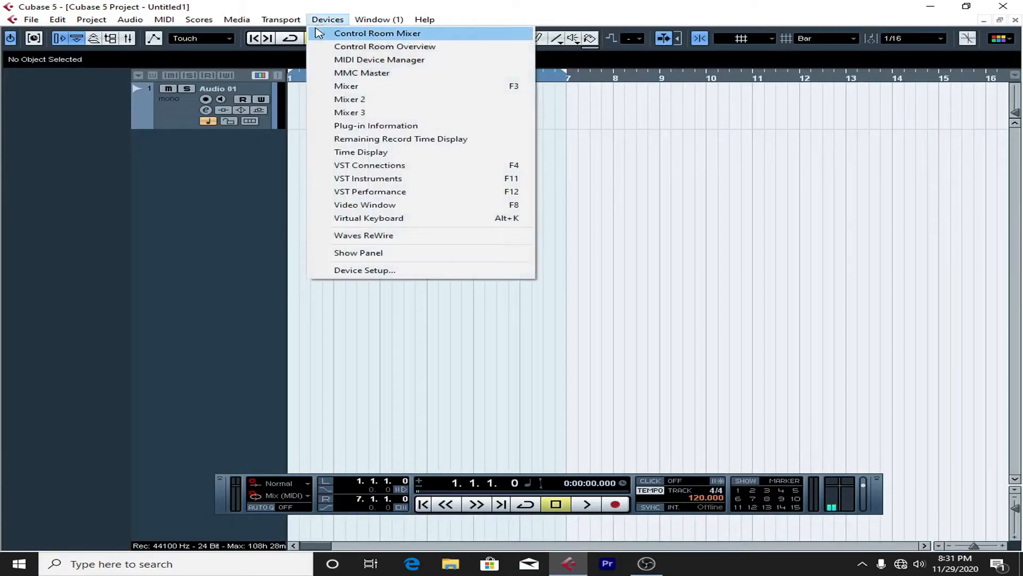
pyautogui.click(359, 166)
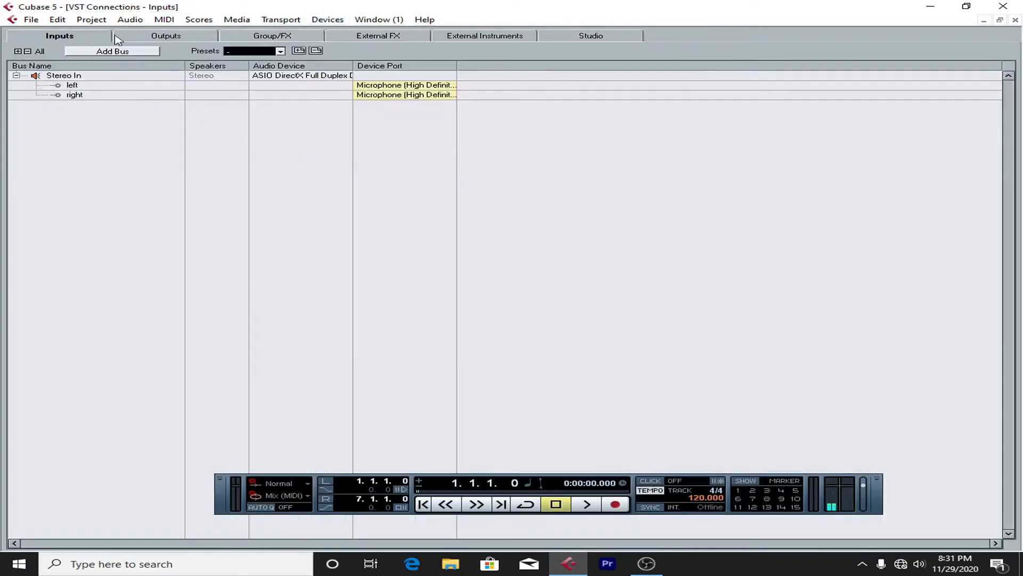
pyautogui.click(386, 85)
pyautogui.click(389, 116)
pyautogui.click(197, 41)
pyautogui.click(388, 86)
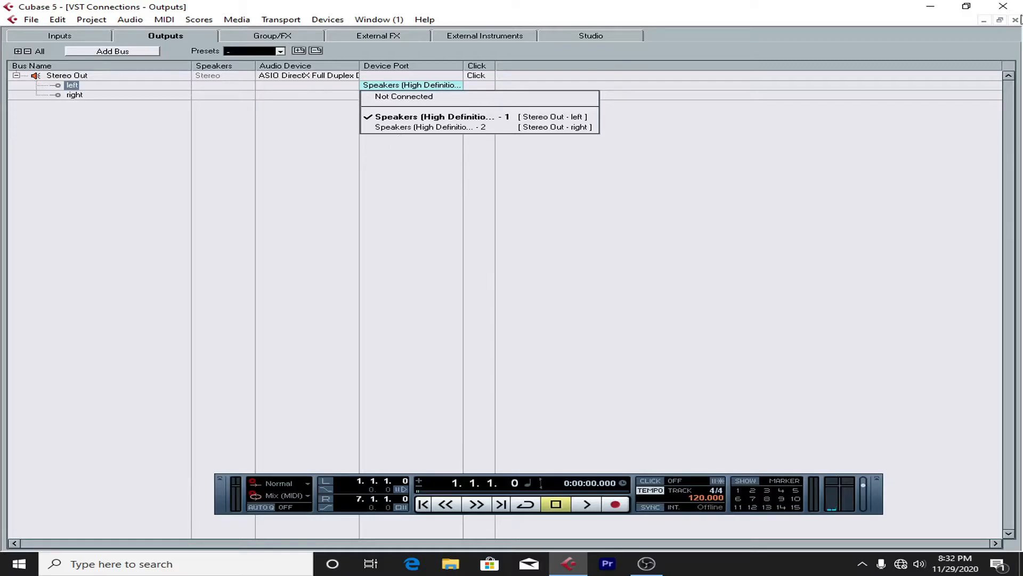
pyautogui.click(1012, 28)
pyautogui.click(1015, 21)
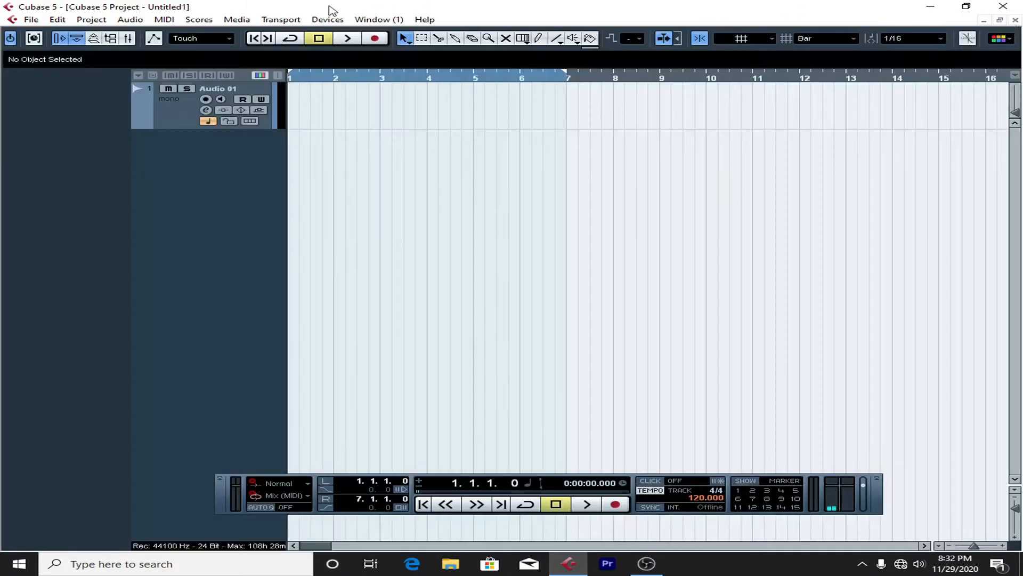
# Step: Return to Device Setup, look over the available ASIO drivers once more and cancel the dialog
pyautogui.click(327, 20)
pyautogui.click(354, 270)
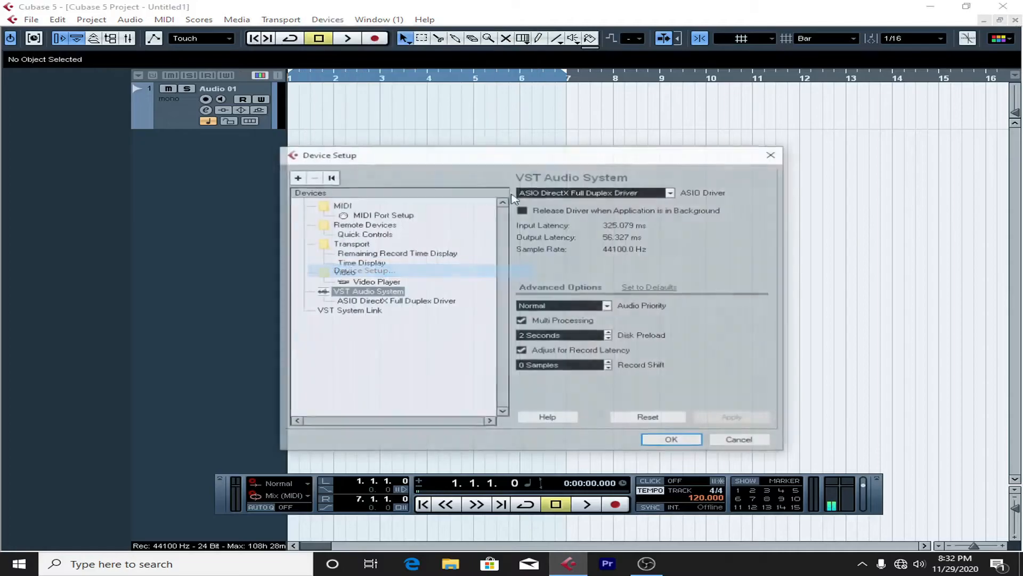
pyautogui.click(637, 192)
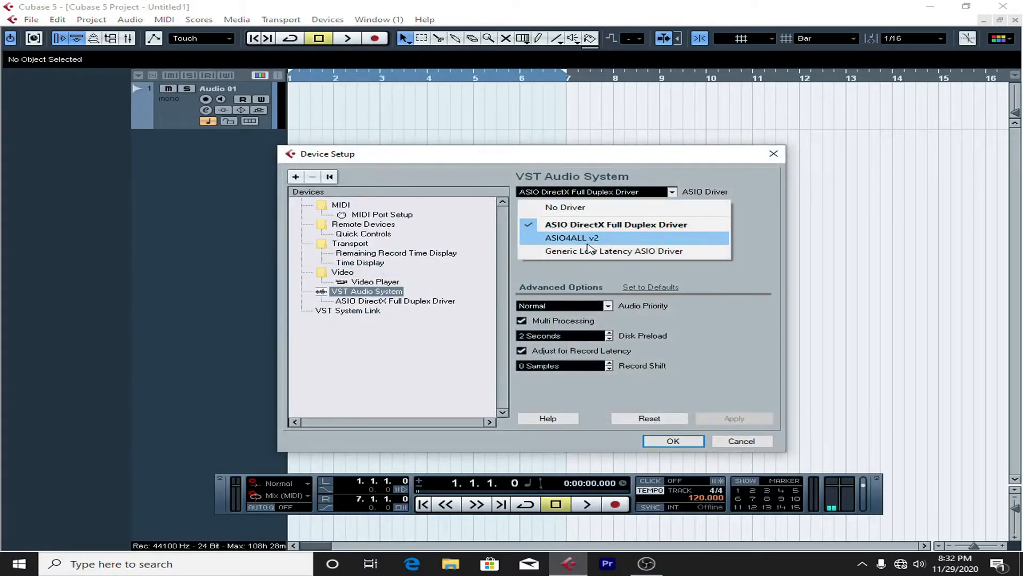
pyautogui.click(758, 444)
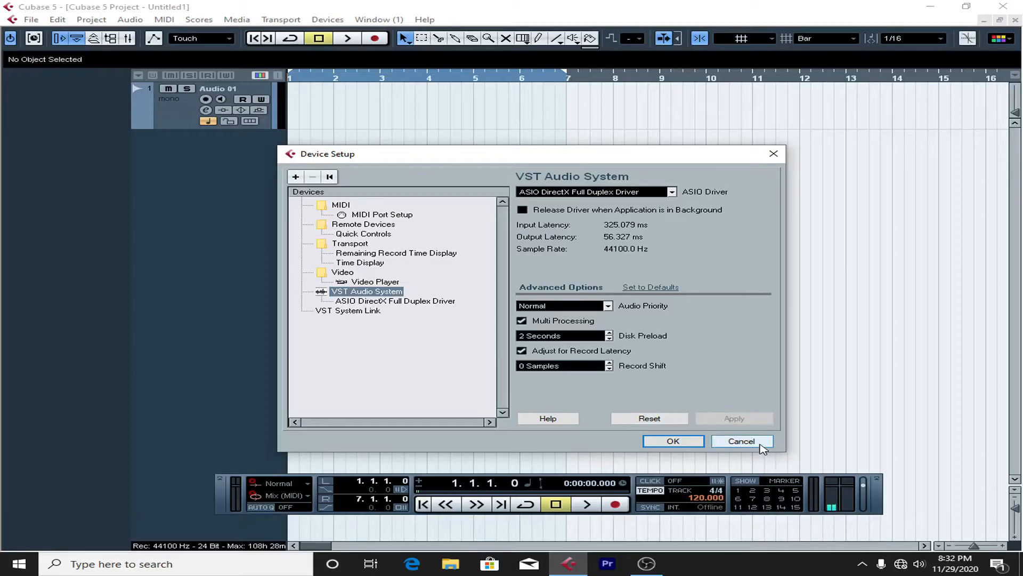
pyautogui.click(740, 438)
# Step: Monitor the live input of the Audio 01 track with the system volume raised, and select the track for recording
pyautogui.moveTo(304, 76); pyautogui.dragTo(247, 94)
pyautogui.click(222, 100)
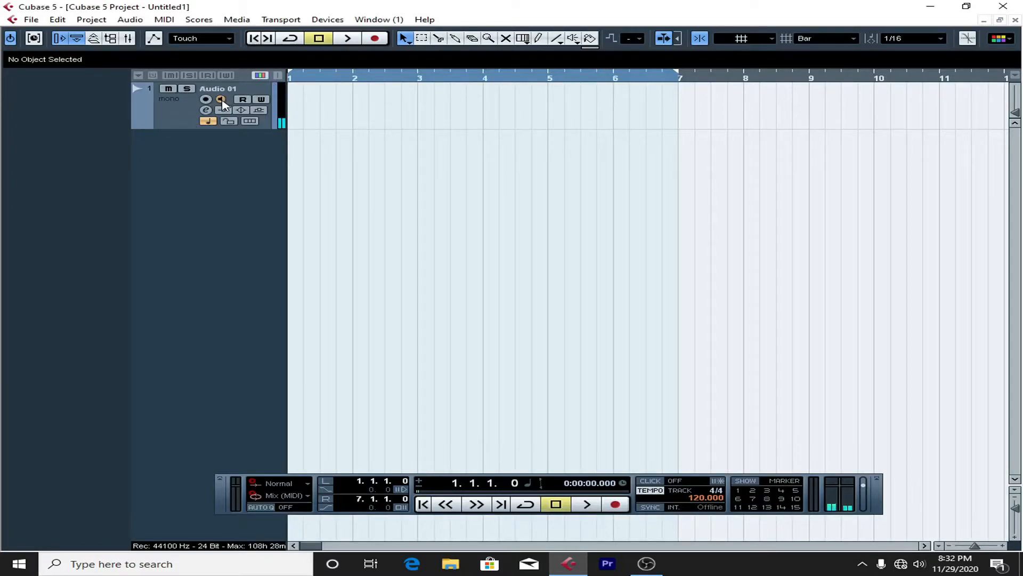
pyautogui.press('XF86AudioRaiseVolume')
pyautogui.press('XF86AudioRaiseVolume')
pyautogui.press('XF86AudioRaiseVolume')
pyautogui.press('XF86AudioRaiseVolume')
pyautogui.press('XF86AudioRaiseVolume')
pyautogui.click(170, 106)
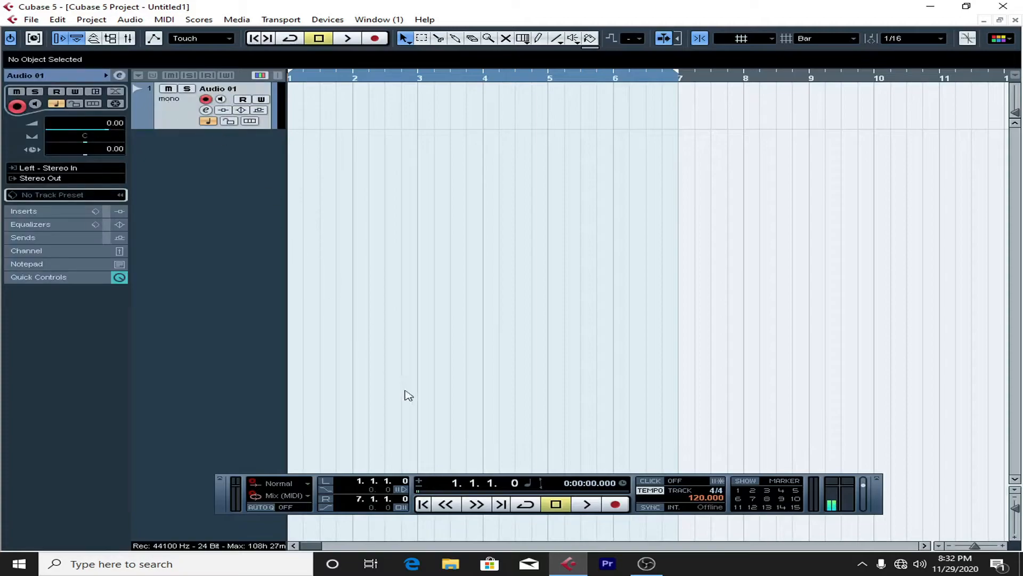
# Step: Switch the project to a fixed tempo of 113 BPM and turn on the metronome click
pyautogui.click(660, 489)
pyautogui.doubleClick(702, 499)
pyautogui.write('113')
pyautogui.press('Return')
pyautogui.click(651, 481)
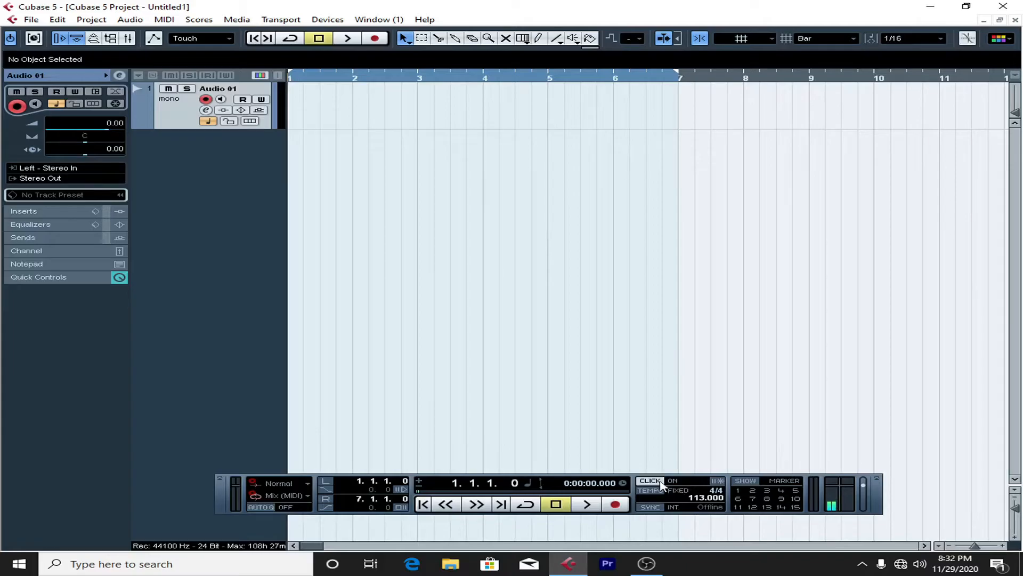
# Step: Record a take about eight and a half bars long on Audio 01, and play part of it back at a lower system volume
pyautogui.click(621, 510)
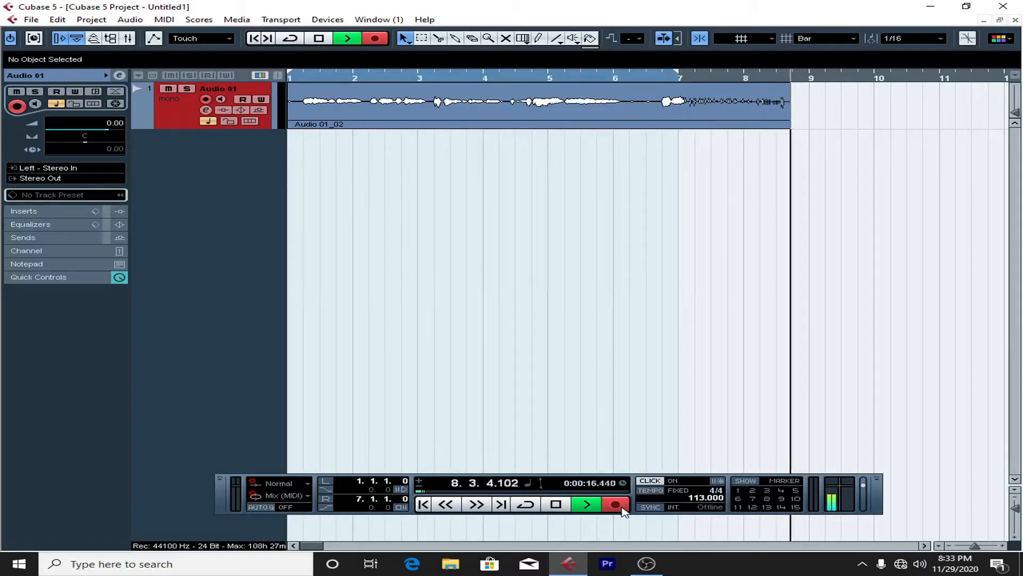
pyautogui.press('space')
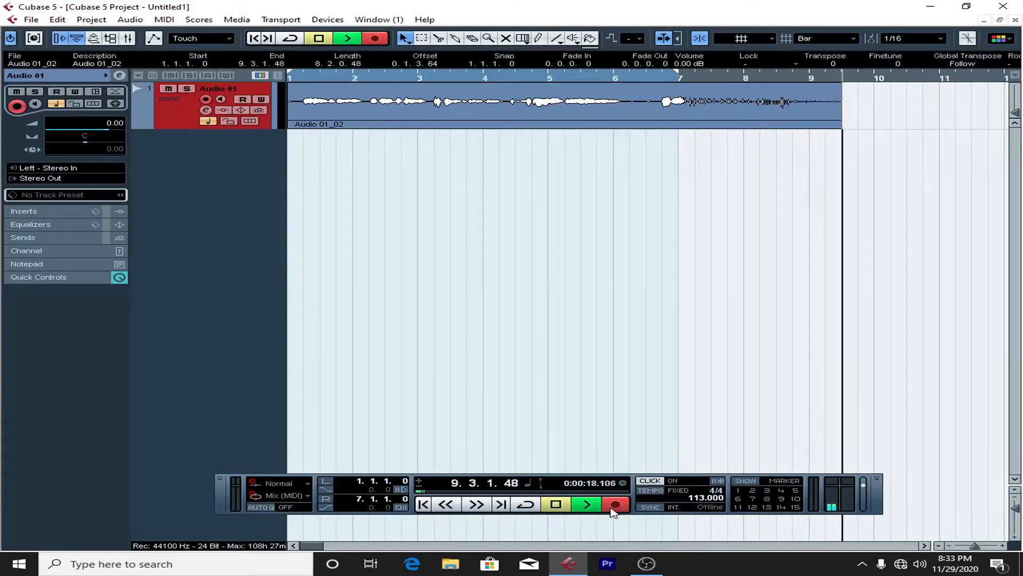
pyautogui.click(332, 79)
pyautogui.press('space')
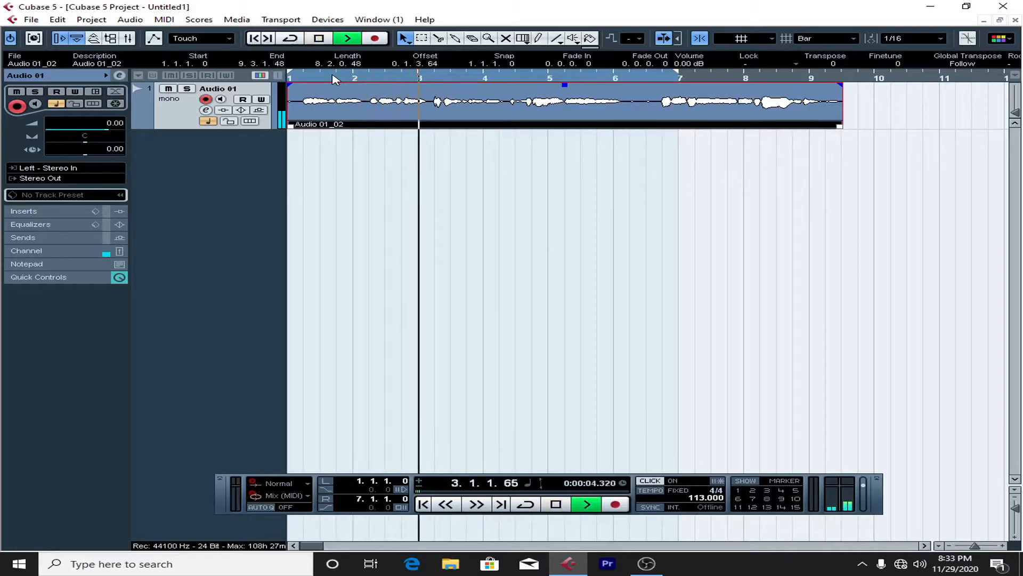
pyautogui.press('XF86AudioLowerVolume')
pyautogui.press('XF86AudioLowerVolume')
pyautogui.press('XF86AudioLowerVolume')
pyautogui.press('XF86AudioLowerVolume')
pyautogui.press('XF86AudioLowerVolume')
pyautogui.press('XF86AudioLowerVolume')
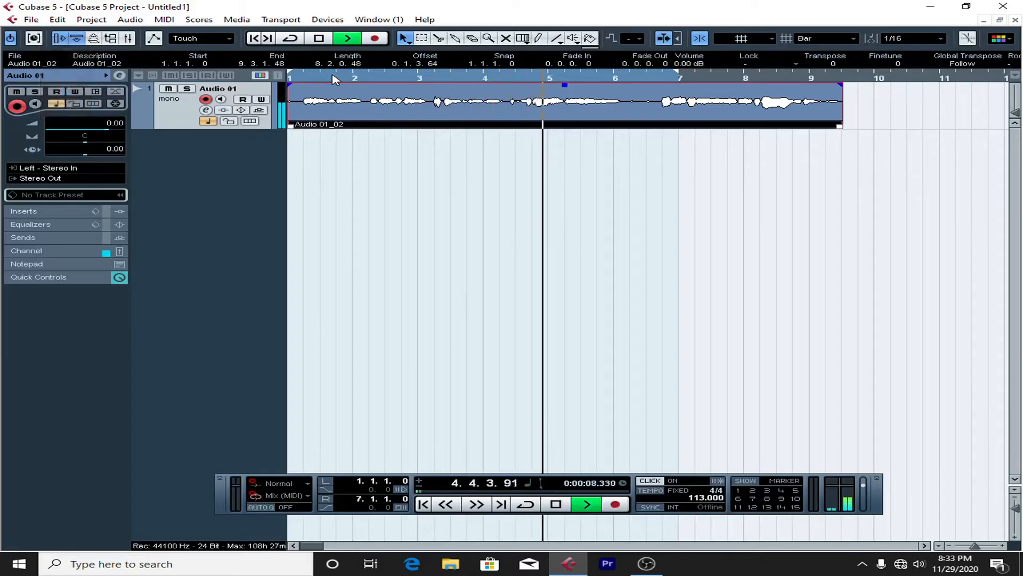
pyautogui.press('space')
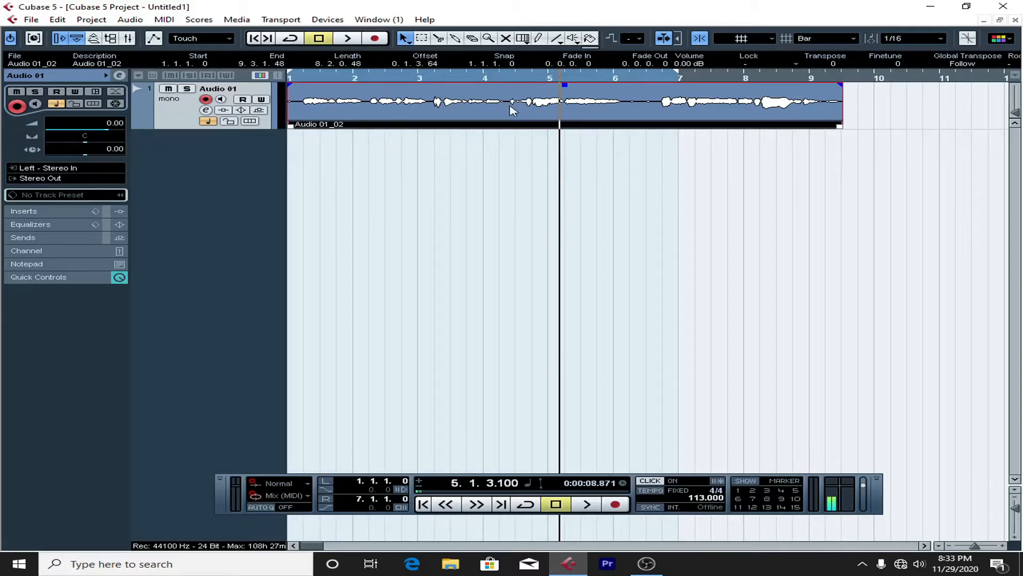
# Step: Delete the recorded take from Audio 01 and return the playback position to the project start
pyautogui.press('Delete')
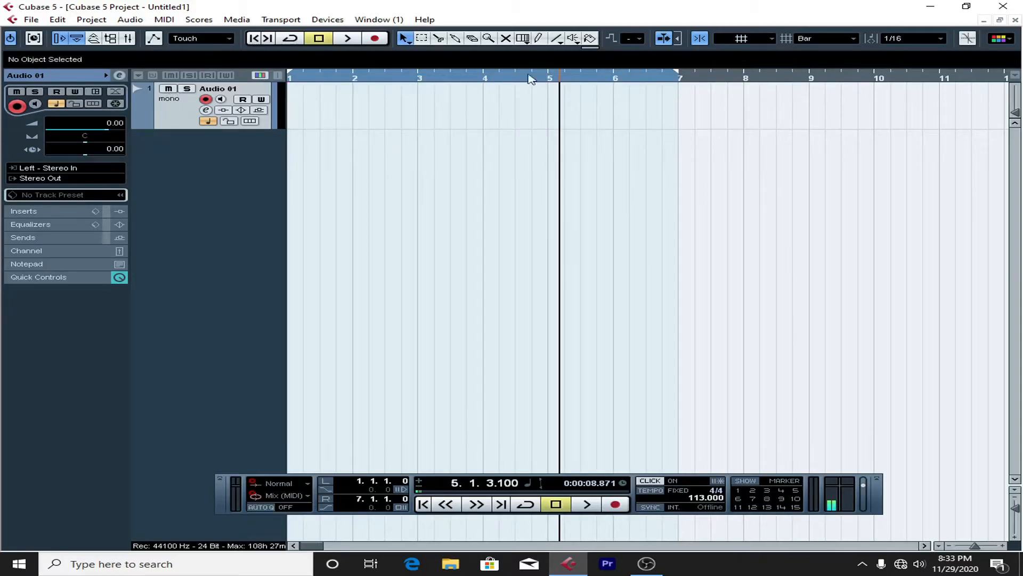
pyautogui.moveTo(393, 76); pyautogui.dragTo(176, 80)
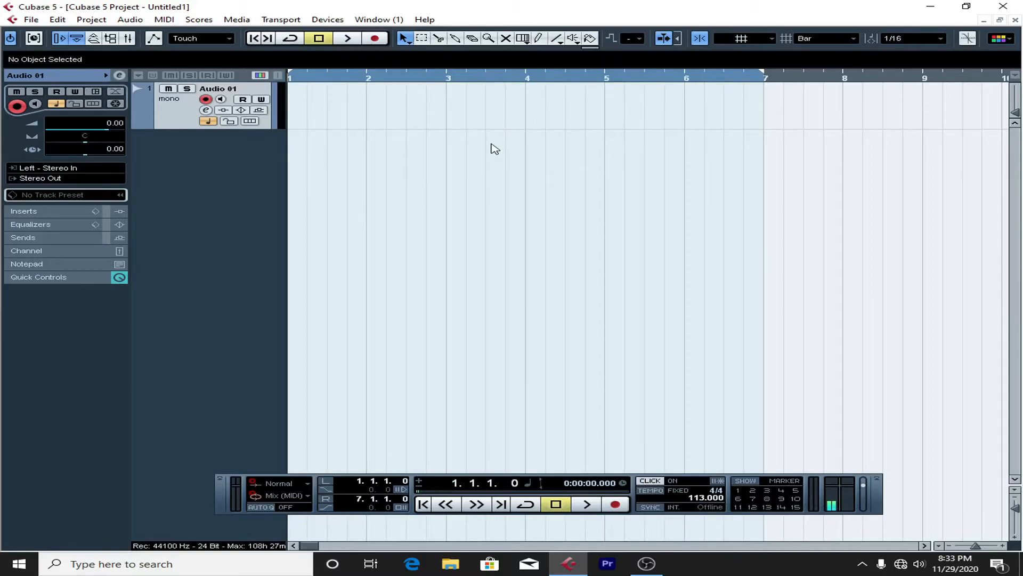
# Step: Examine the insert effect categories in the Audio 01 channel settings, close the settings and maximize the project window
pyautogui.click(205, 110)
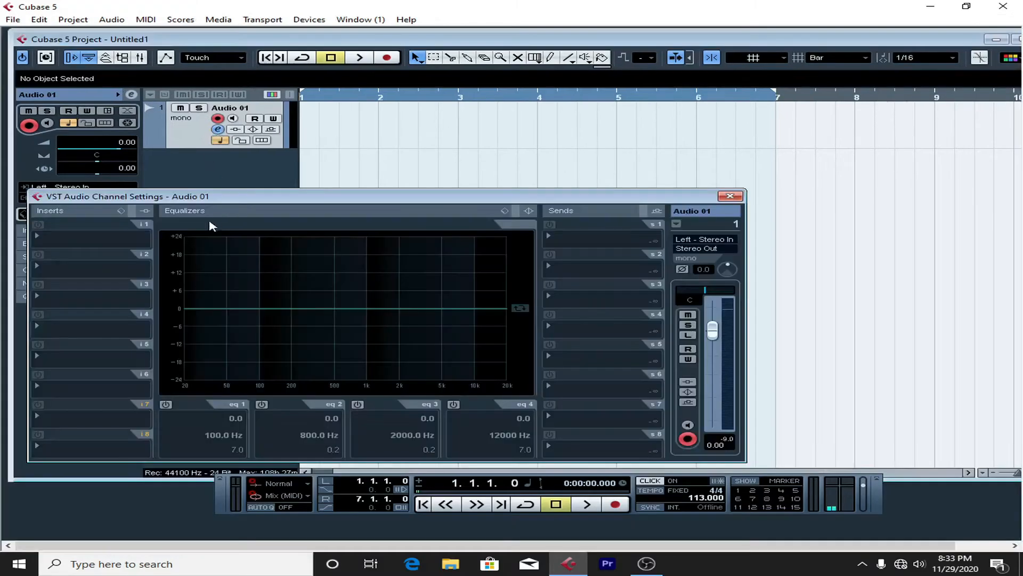
pyautogui.click(113, 242)
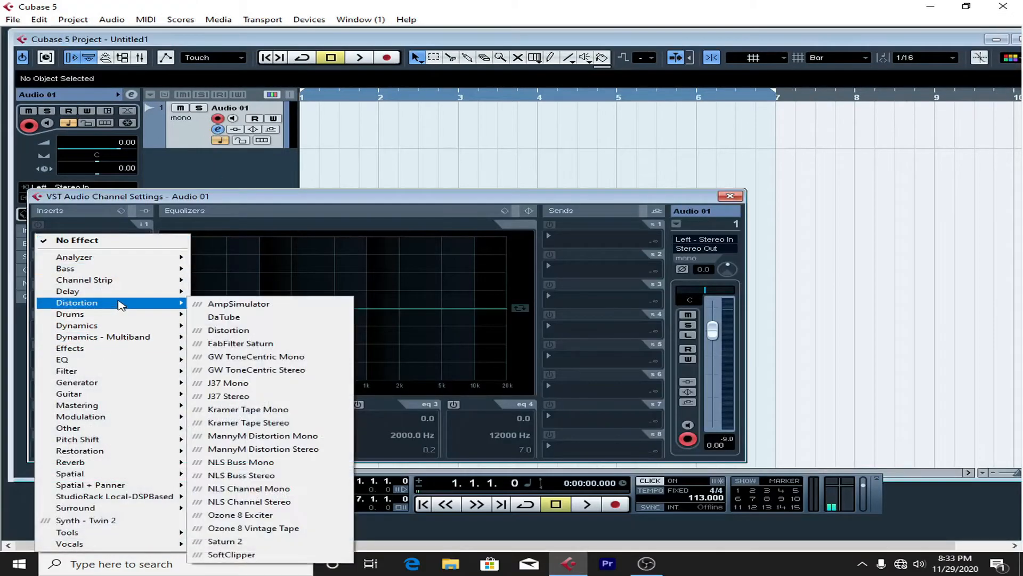
pyautogui.click(730, 196)
pyautogui.click(730, 195)
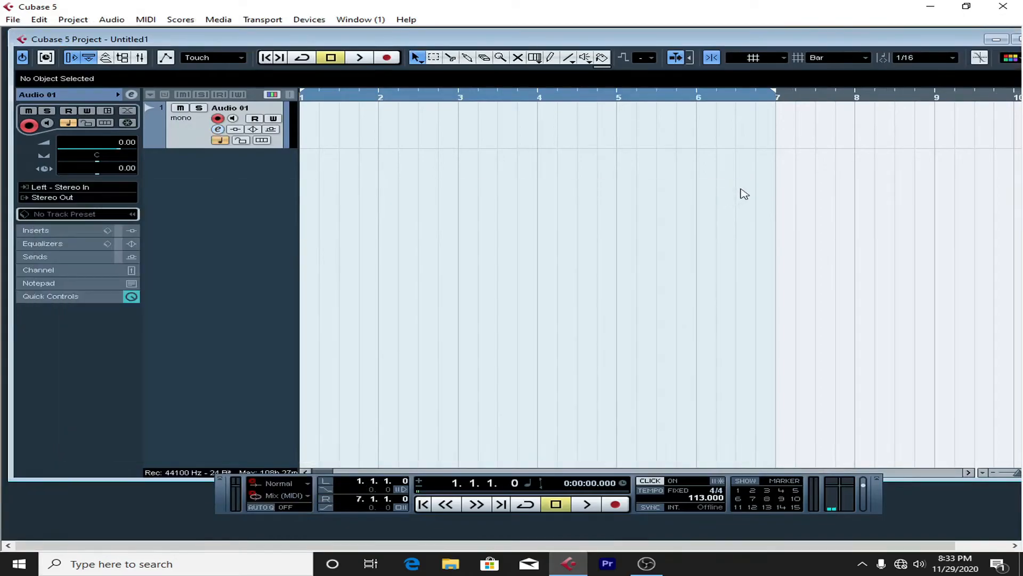
pyautogui.click(1013, 40)
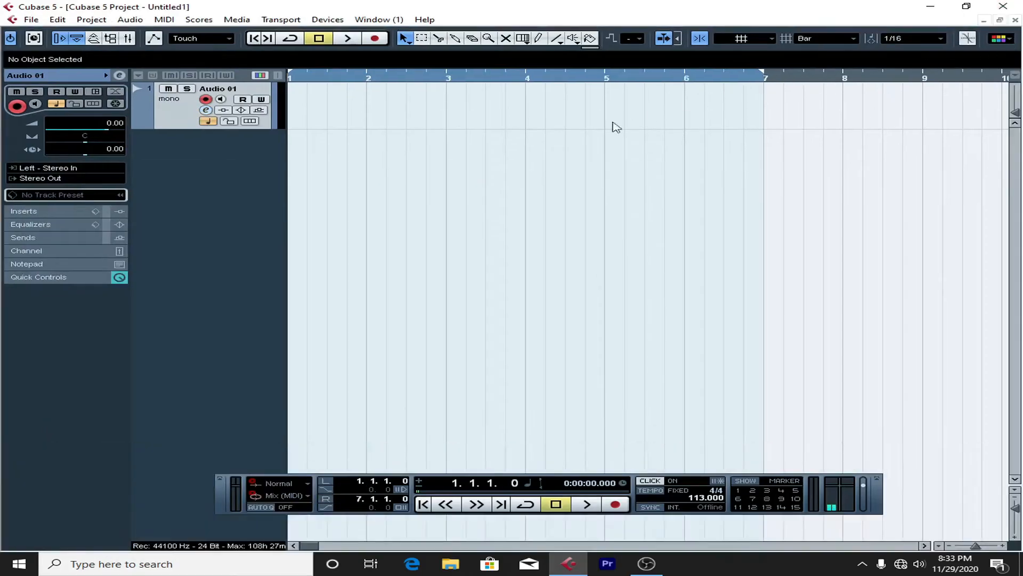
# Step: Check the device port options for the Stereo Out bus's left channel in VST Connections, leaving the assignment as it is
pyautogui.moveTo(306, 78); pyautogui.dragTo(234, 84)
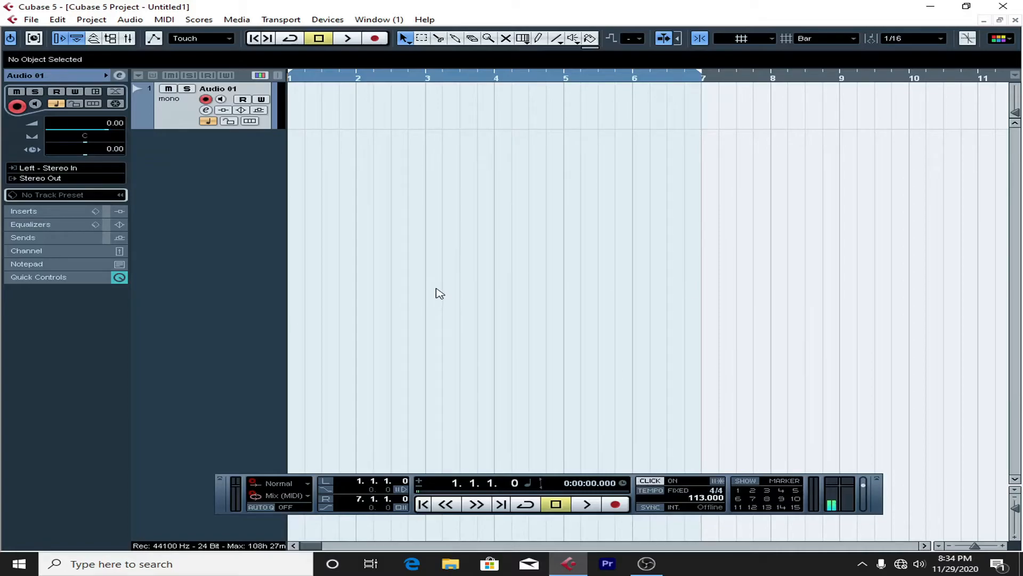
pyautogui.click(328, 19)
pyautogui.click(388, 167)
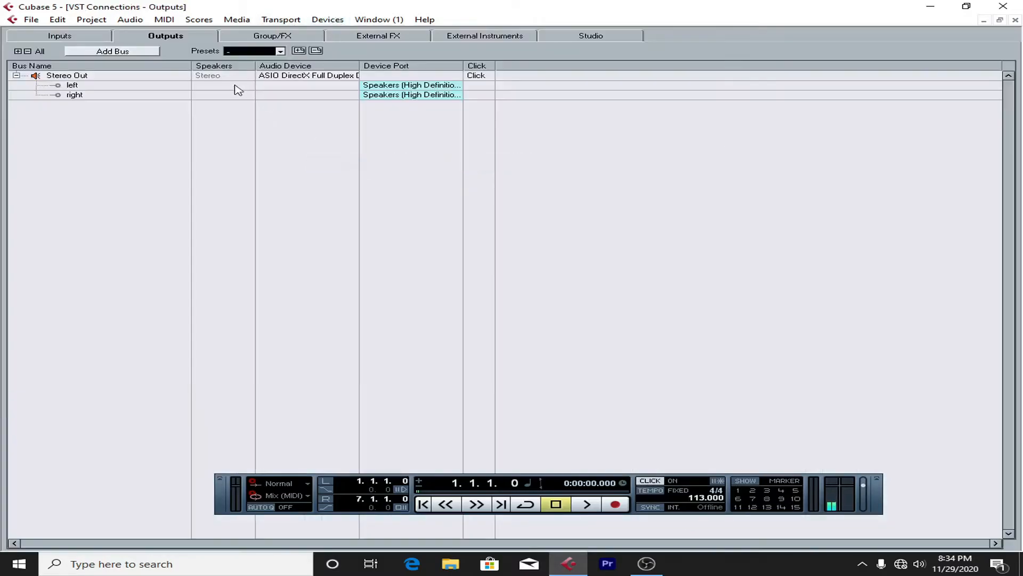
pyautogui.click(398, 86)
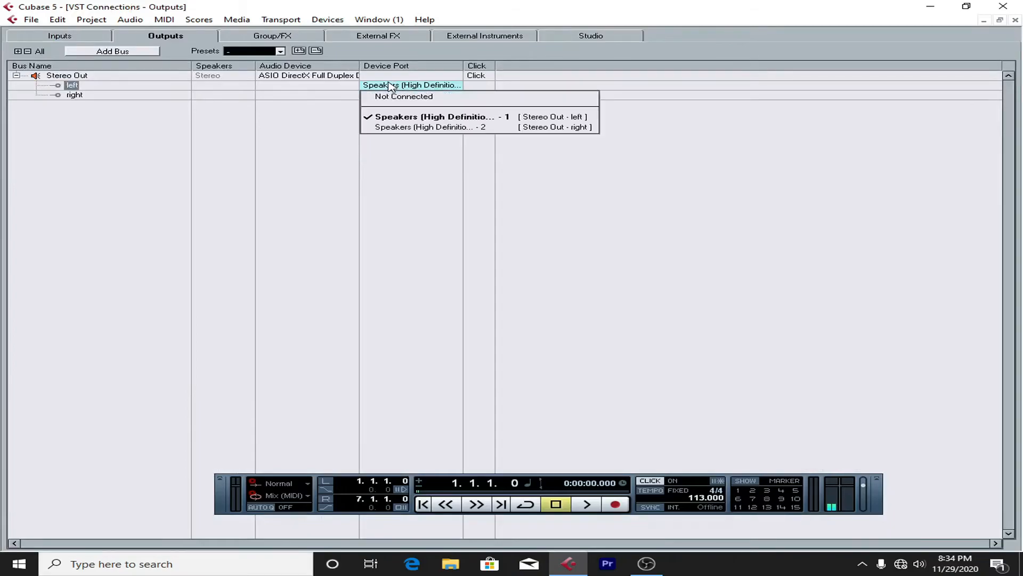
pyautogui.click(1020, 26)
pyautogui.click(1016, 20)
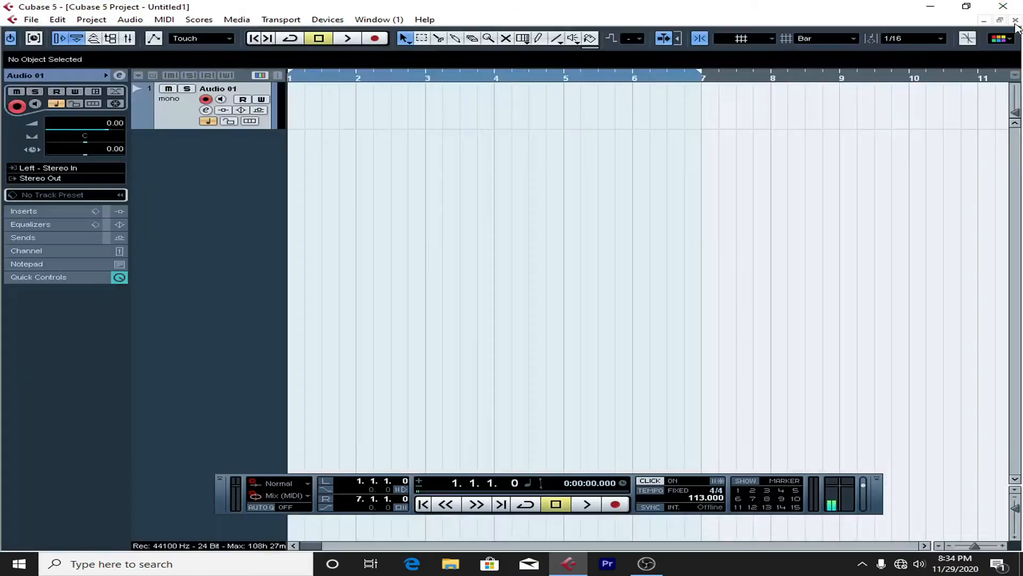
# Step: Add a second audio track with a count of 1 and the Mono configuration
pyautogui.moveTo(324, 79); pyautogui.dragTo(220, 101)
pyautogui.rightClick(168, 191)
pyautogui.click(181, 198)
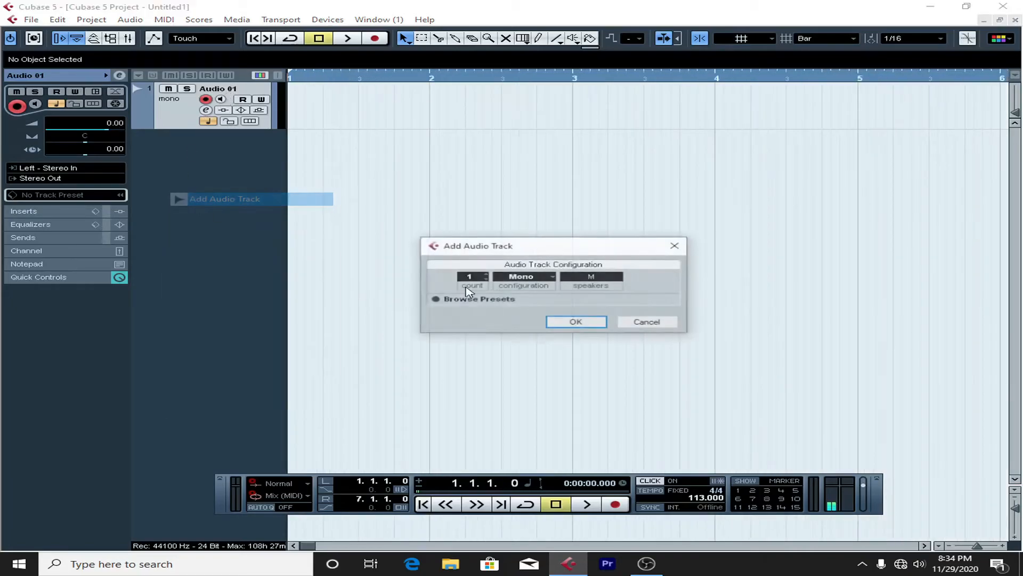
pyautogui.click(523, 277)
pyautogui.click(527, 290)
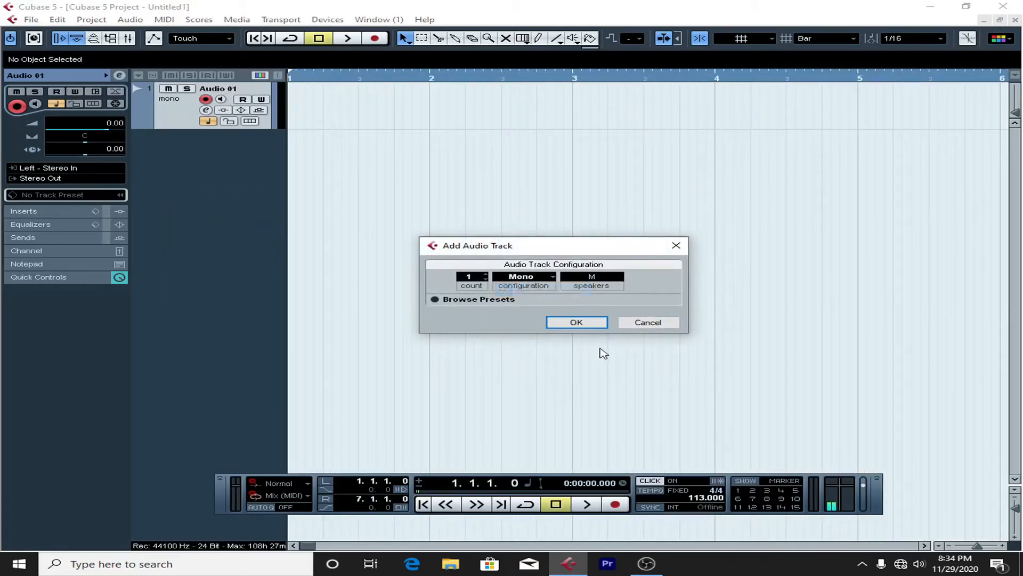
pyautogui.click(581, 325)
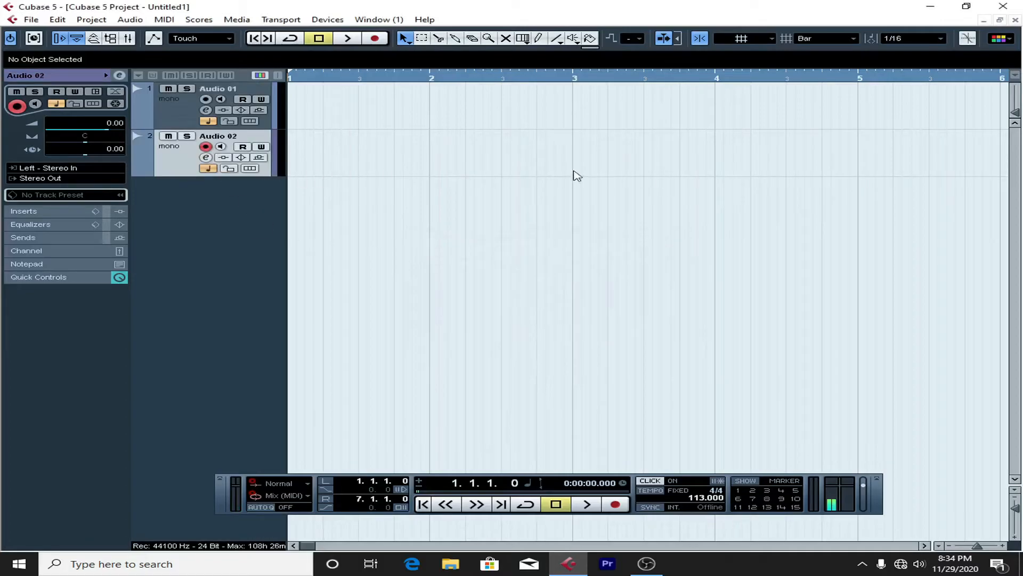
# Step: Play the empty project, switch the track selection to Audio 01 and back to Audio 02, and stop around bar 3
pyautogui.moveTo(325, 79); pyautogui.dragTo(247, 96)
pyautogui.press('space')
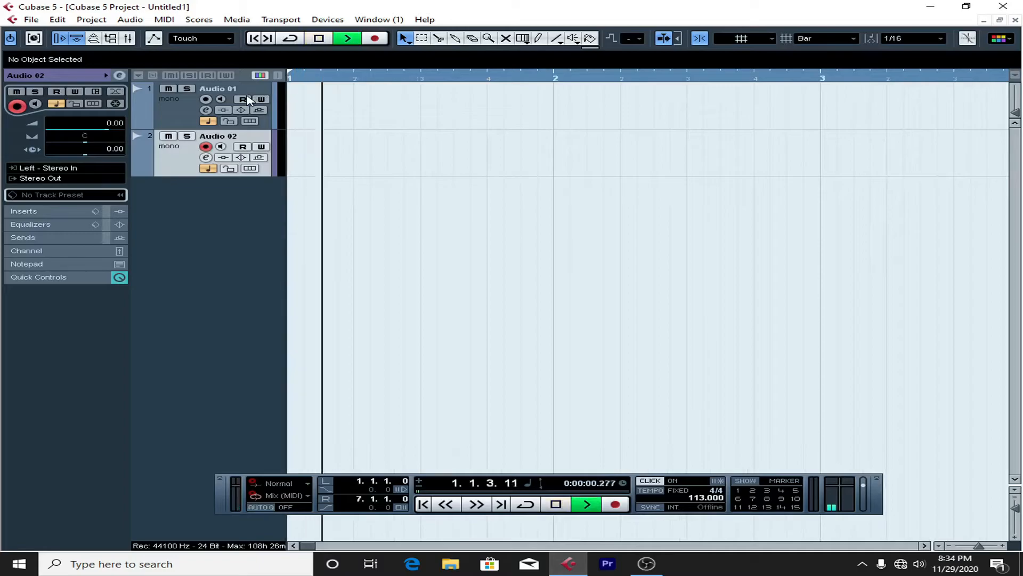
pyautogui.click(177, 113)
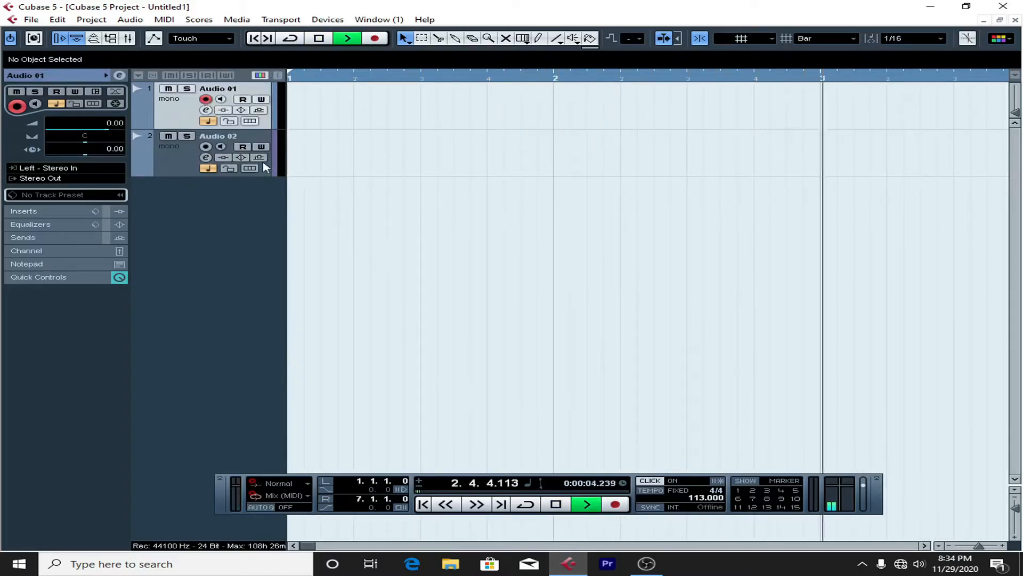
pyautogui.click(171, 168)
pyautogui.press('space')
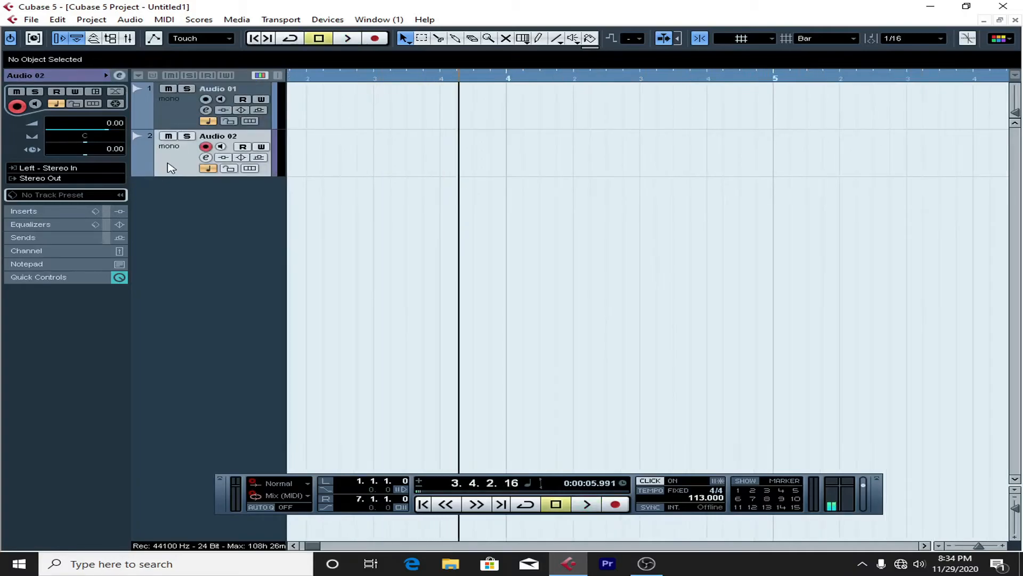
# Step: Import the Duff (4) audio file from the Audio Production (D:) drive onto Audio 02 and position it at bar 3
pyautogui.click(30, 19)
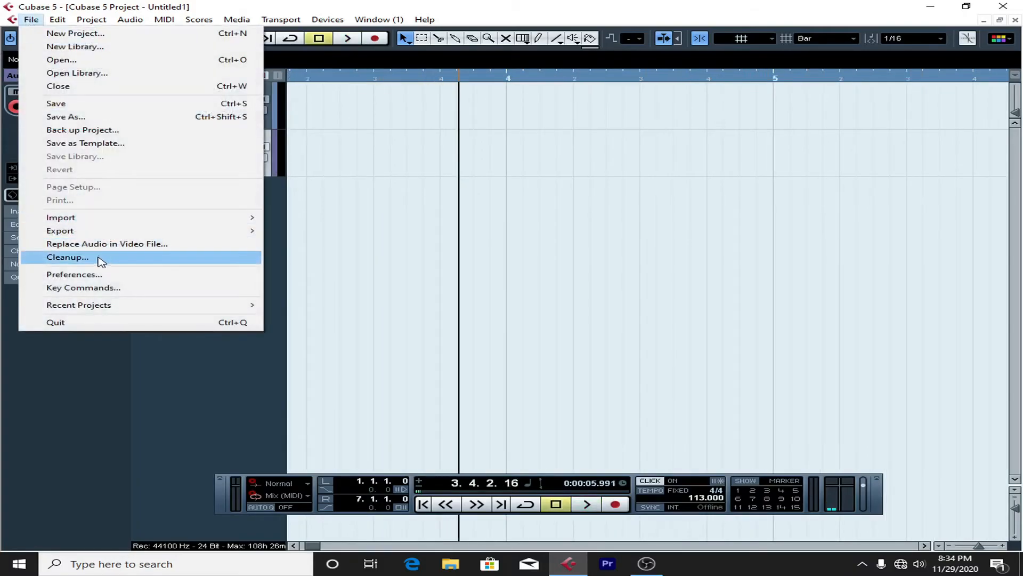
pyautogui.moveTo(218, 224)
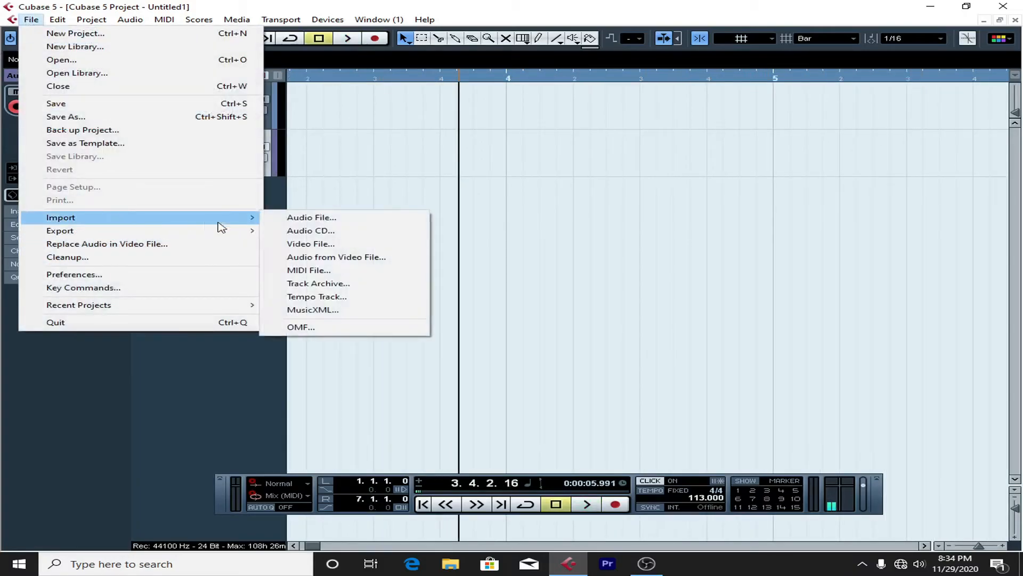
pyautogui.click(312, 218)
pyautogui.click(238, 338)
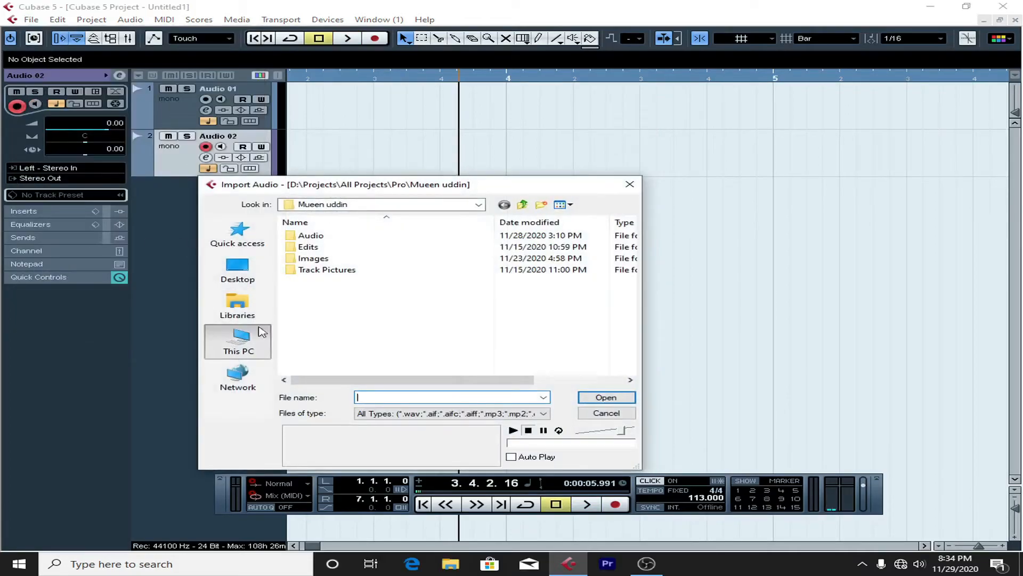
pyautogui.scroll(-5, 333, 304)
pyautogui.scroll(-3, 339, 326)
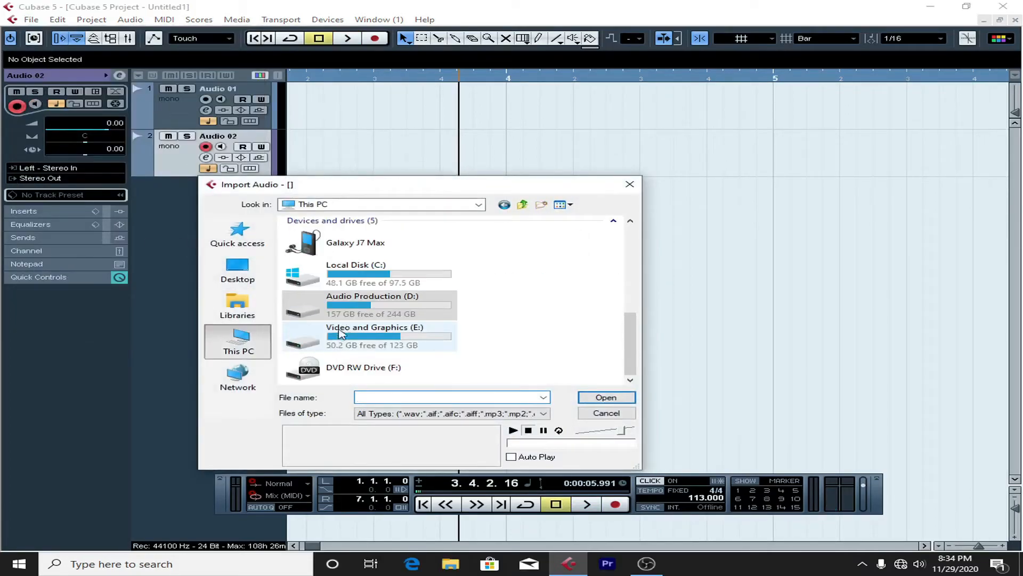
pyautogui.doubleClick(359, 296)
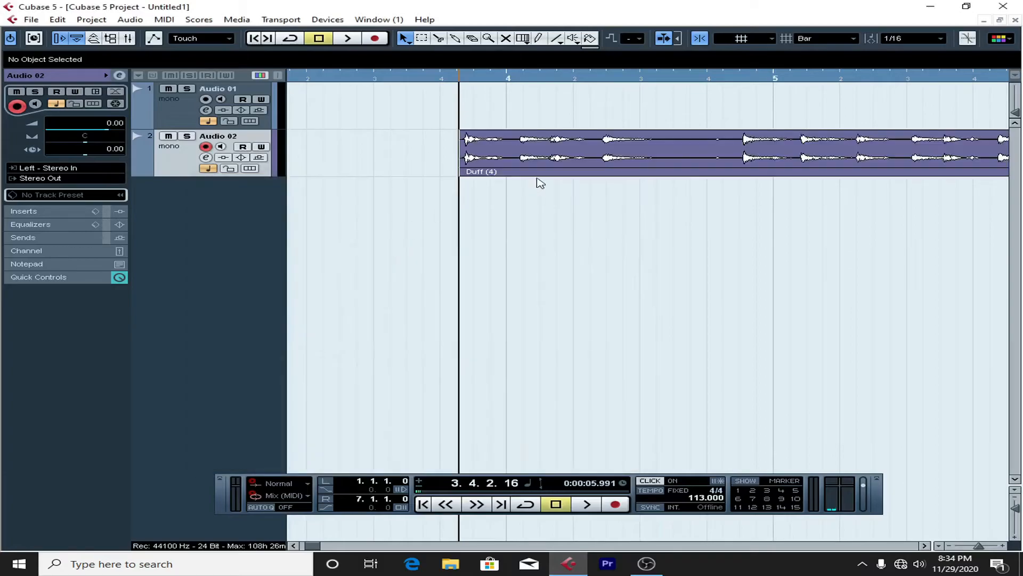
pyautogui.moveTo(555, 156); pyautogui.dragTo(323, 161)
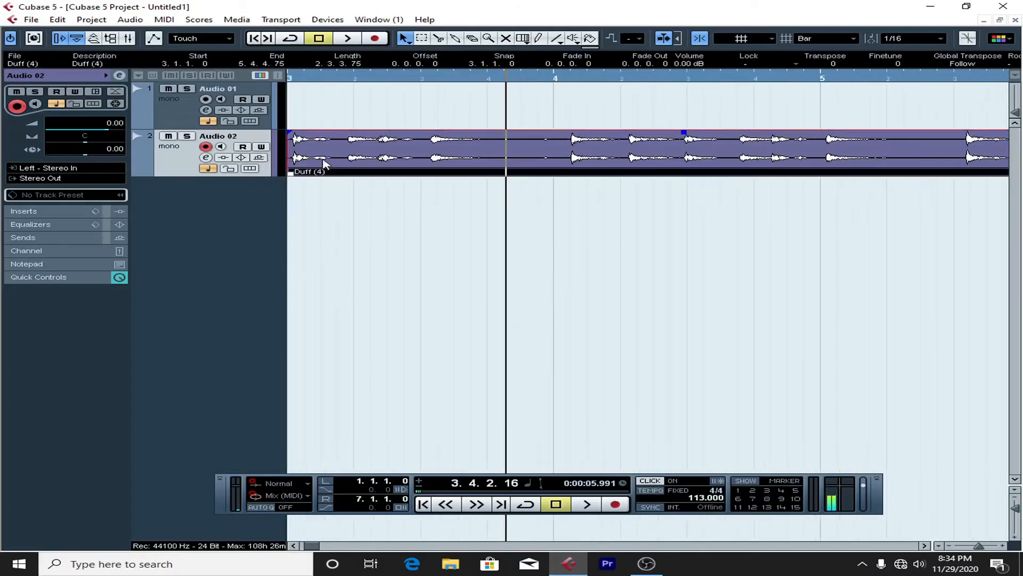
# Step: Audition the Duff (4) clip on Audio 02 and duplicate it twice end to end
pyautogui.press('space')
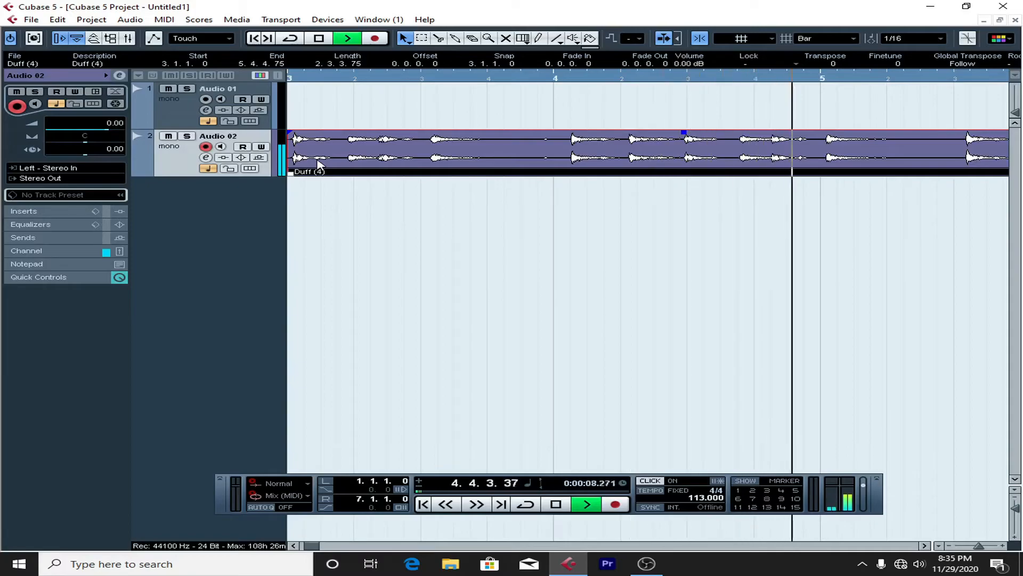
pyautogui.press('space')
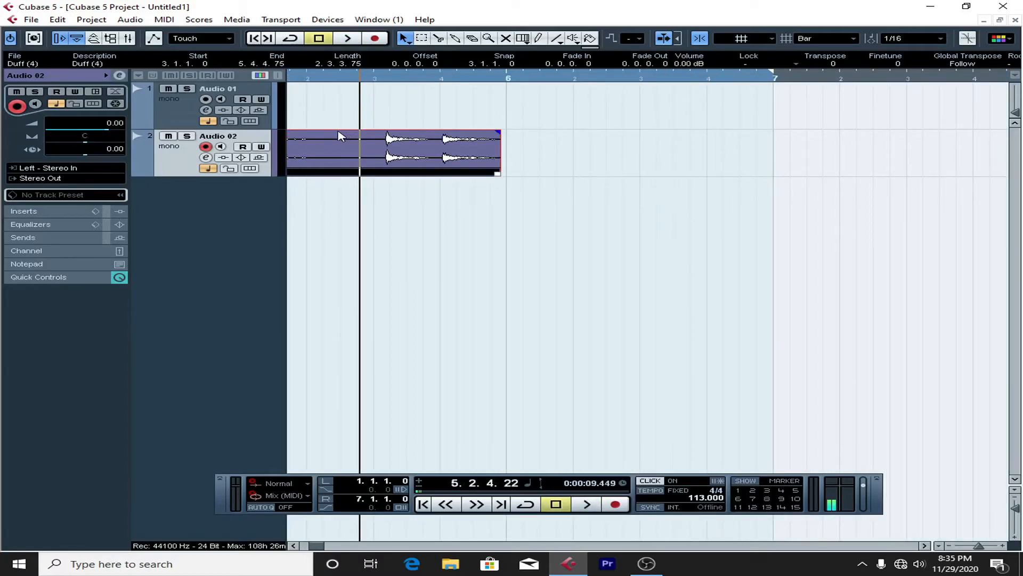
pyautogui.hotkey('ctrl', 'd')
pyautogui.hotkey('ctrl', 'd')
# Step: Examine the row of Duff (4) clips at several horizontal zoom levels, ending with all three clips in view
pyautogui.press('g')
pyautogui.press('g')
pyautogui.press('g')
pyautogui.press('g')
pyautogui.press('g')
pyautogui.press('g')
pyautogui.press('g')
pyautogui.press('g')
pyautogui.press('g')
pyautogui.press('g')
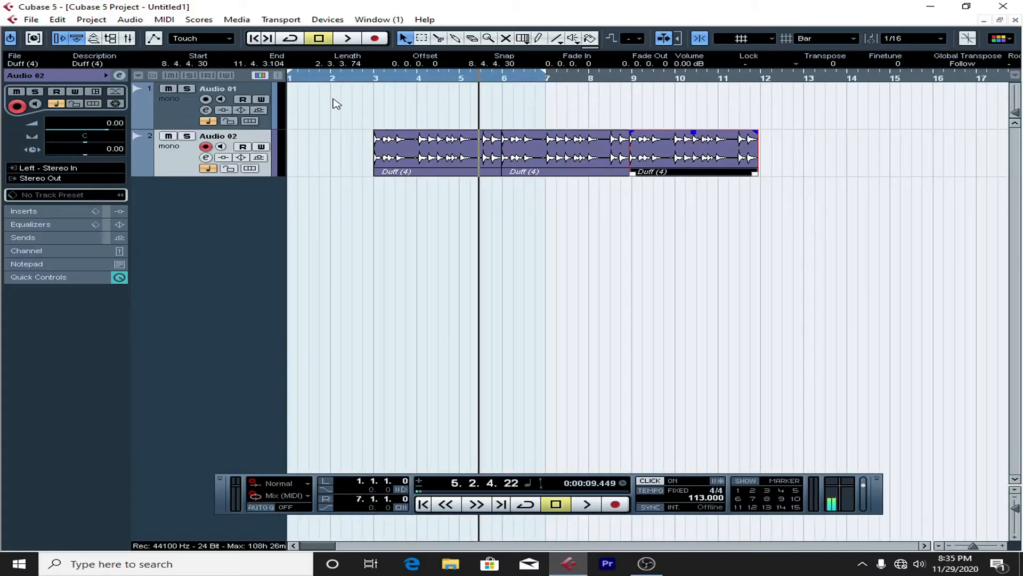
pyautogui.press('g')
pyautogui.press('g')
pyautogui.press('g')
pyautogui.press('g')
pyautogui.press('h')
pyautogui.press('h')
pyautogui.press('h')
pyautogui.press('h')
pyautogui.press('h')
pyautogui.press('h')
pyautogui.press('h')
pyautogui.press('h')
pyautogui.press('h')
pyautogui.press('h')
pyautogui.press('h')
pyautogui.press('h')
pyautogui.press('h')
pyautogui.press('h')
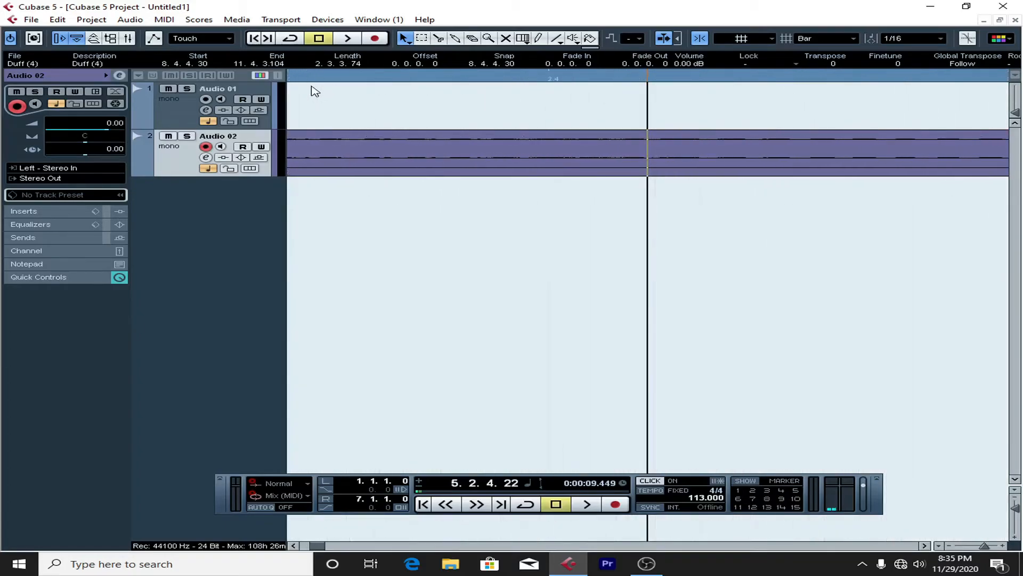
pyautogui.press('g')
pyautogui.press('g')
pyautogui.press('g')
pyautogui.press('g')
pyautogui.press('g')
pyautogui.press('g')
pyautogui.press('g')
pyautogui.press('g')
pyautogui.press('g')
pyautogui.press('g')
pyautogui.press('g')
pyautogui.press('g')
pyautogui.press('g')
pyautogui.press('g')
pyautogui.press('g')
pyautogui.press('g')
pyautogui.press('g')
pyautogui.press('g')
pyautogui.press('g')
pyautogui.press('g')
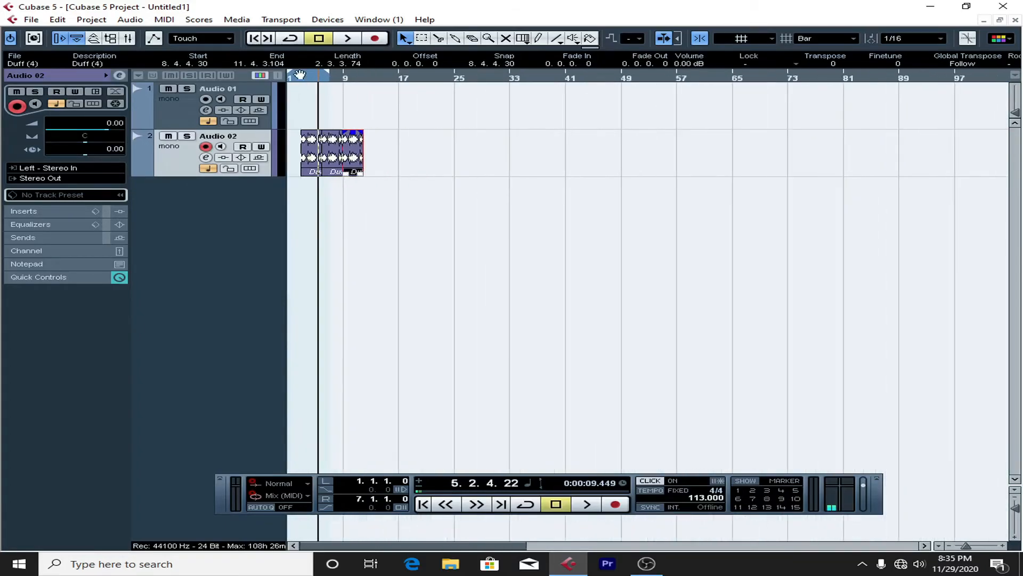
pyautogui.press('h')
pyautogui.press('h')
pyautogui.press('h')
pyautogui.press('h')
pyautogui.press('h')
pyautogui.press('h')
pyautogui.press('h')
pyautogui.press('h')
pyautogui.press('h')
pyautogui.press('h')
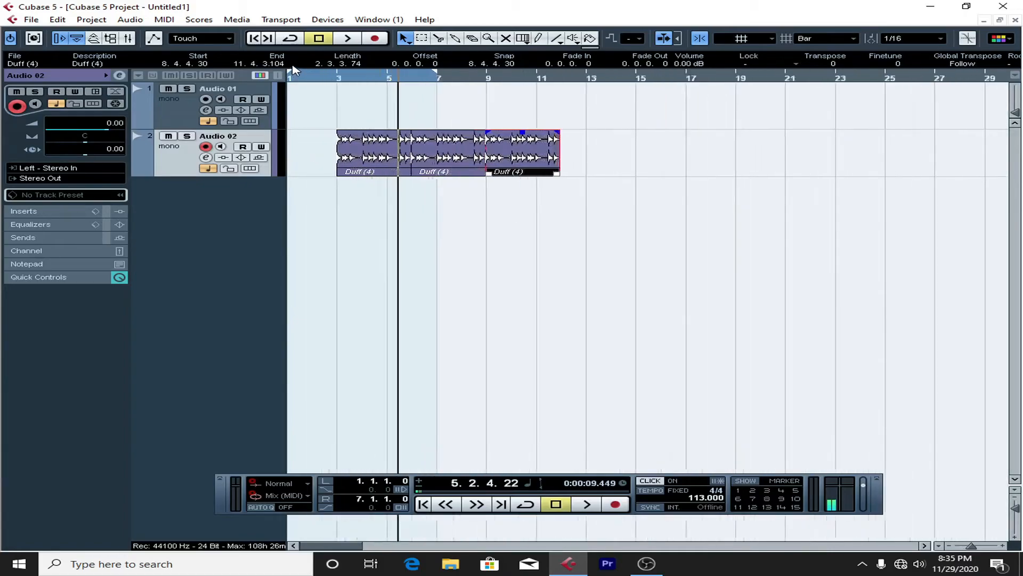
pyautogui.press('h')
pyautogui.press('h')
pyautogui.press('h')
pyautogui.press('h')
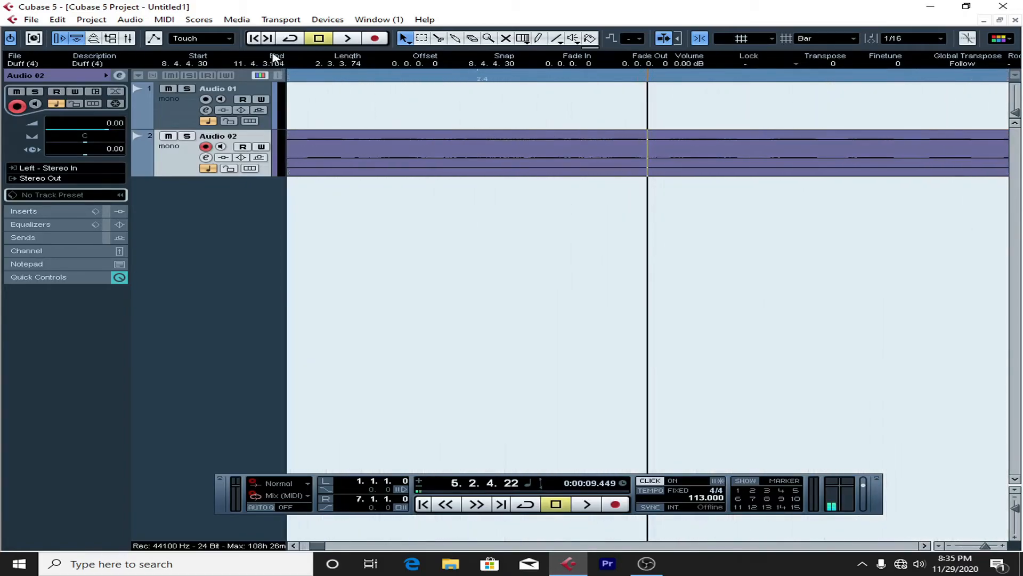
pyautogui.press('g')
pyautogui.press('g')
pyautogui.press('g')
pyautogui.press('g')
pyautogui.press('g')
pyautogui.press('g')
pyautogui.press('g')
pyautogui.press('g')
pyautogui.press('g')
pyautogui.press('g')
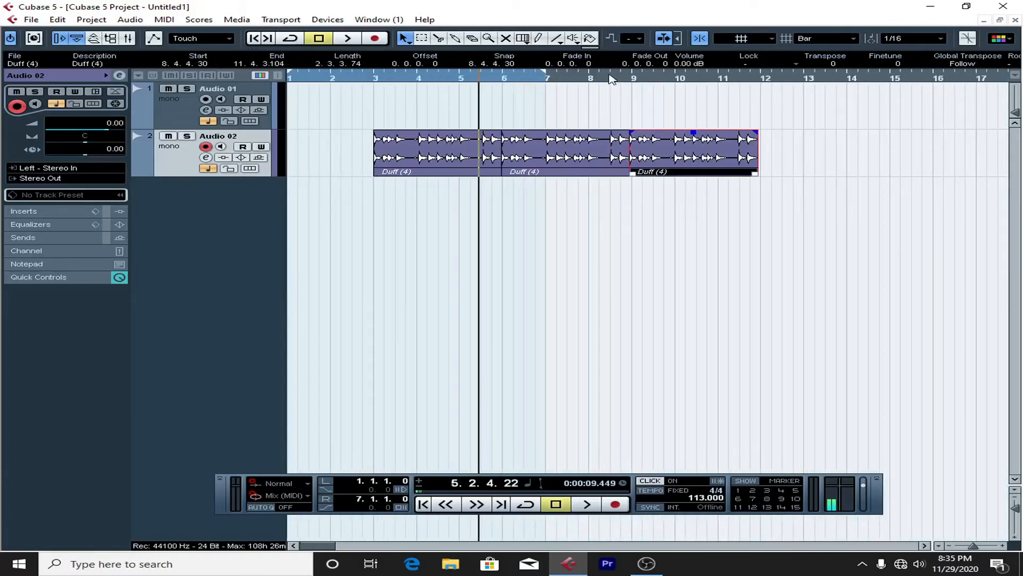
# Step: Play the Duff (4) clips from bar 3 into the second clip, and stop playback
pyautogui.click(375, 80)
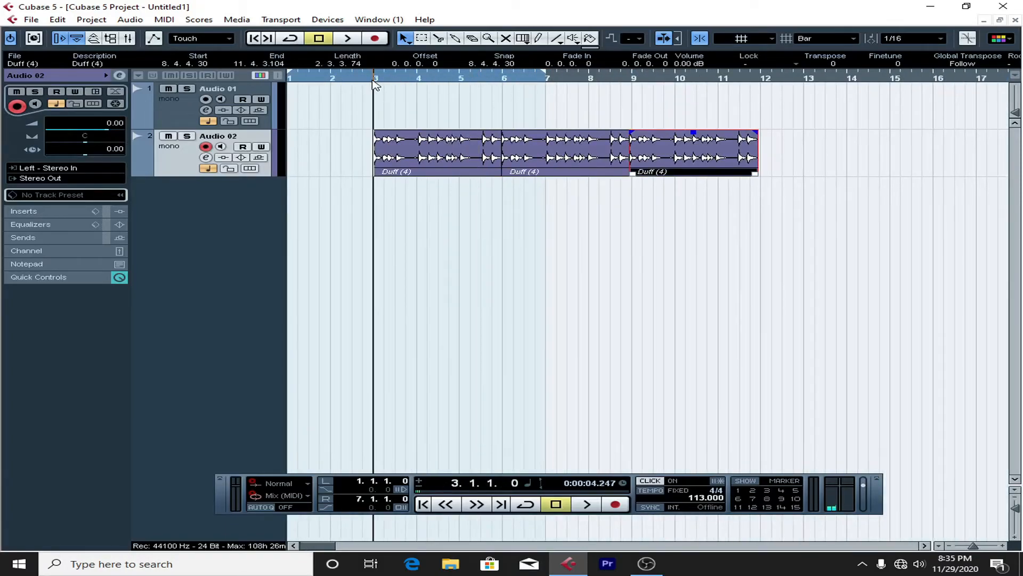
pyautogui.press('space')
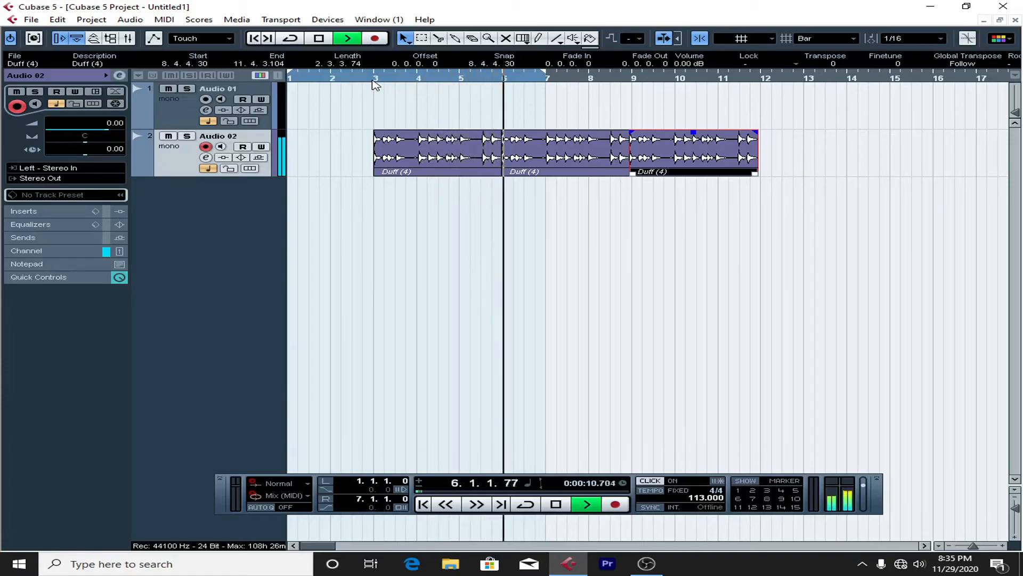
pyautogui.press('space')
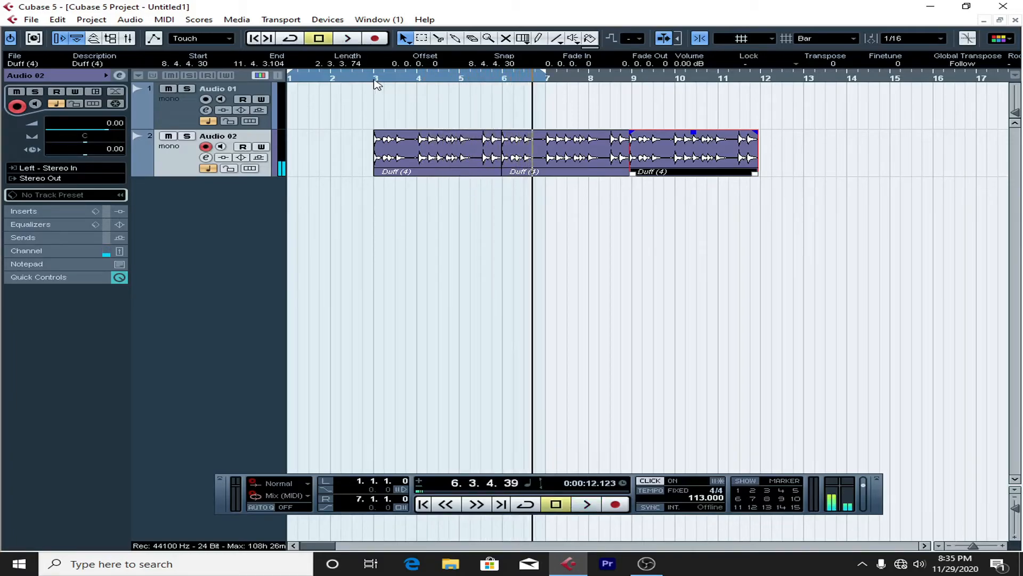
# Step: Record a take about five and a half bars long on Audio 01 from bar 3, with the system volume lowered
pyautogui.click(163, 113)
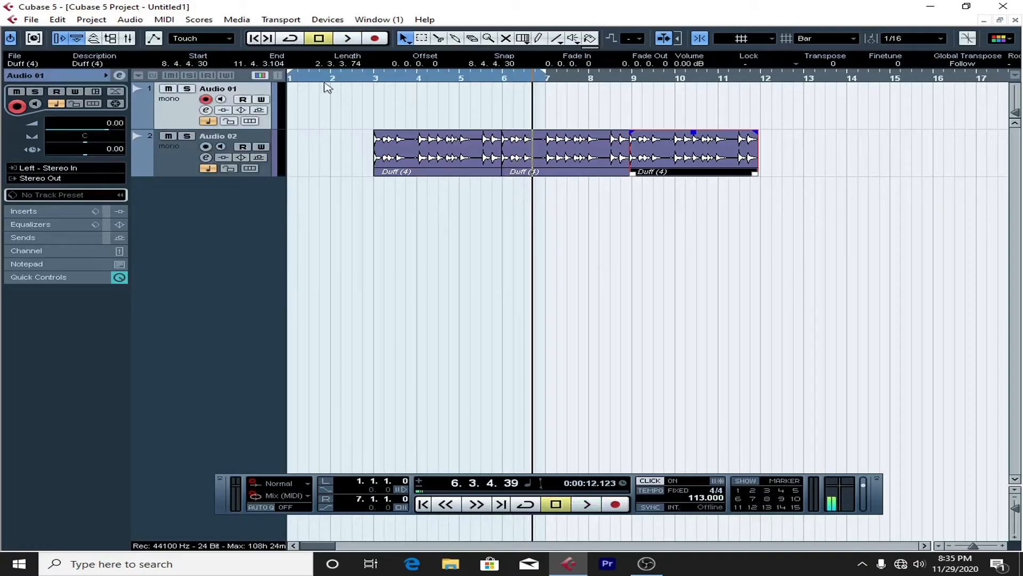
pyautogui.click(374, 79)
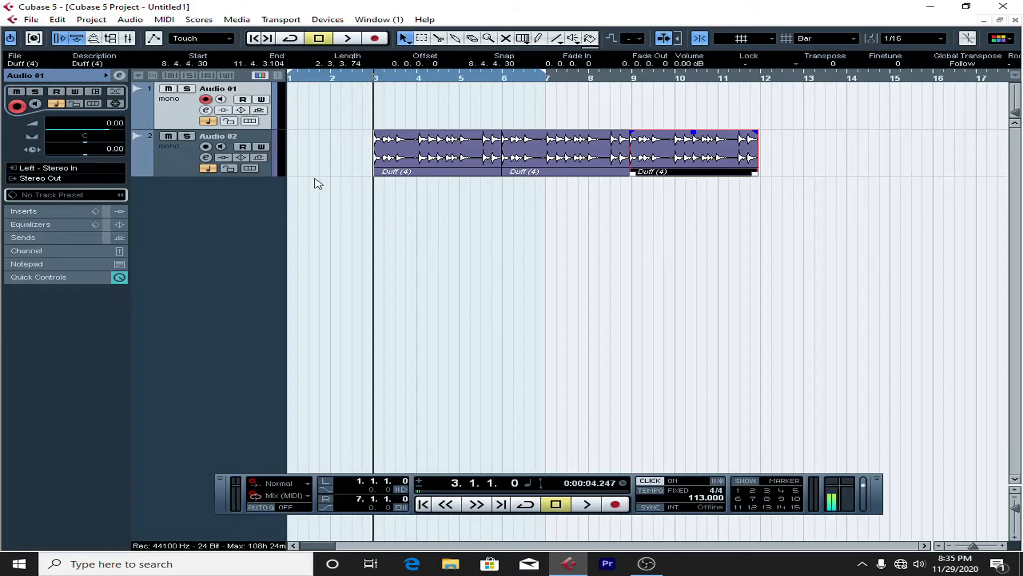
pyautogui.press('XF86AudioLowerVolume')
pyautogui.press('XF86AudioLowerVolume')
pyautogui.press('XF86AudioLowerVolume')
pyautogui.press('XF86AudioLowerVolume')
pyautogui.press('XF86AudioLowerVolume')
pyautogui.press('XF86AudioLowerVolume')
pyautogui.press('XF86AudioLowerVolume')
pyautogui.press('XF86AudioLowerVolume')
pyautogui.press('XF86AudioLowerVolume')
pyautogui.press('XF86AudioLowerVolume')
pyautogui.press('XF86AudioLowerVolume')
pyautogui.press('XF86AudioLowerVolume')
pyautogui.press('XF86AudioLowerVolume')
pyautogui.press('XF86AudioLowerVolume')
pyautogui.press('XF86AudioLowerVolume')
pyautogui.press('XF86AudioLowerVolume')
pyautogui.press('XF86AudioLowerVolume')
pyautogui.press('XF86AudioLowerVolume')
pyautogui.press('XF86AudioLowerVolume')
pyautogui.press('XF86AudioLowerVolume')
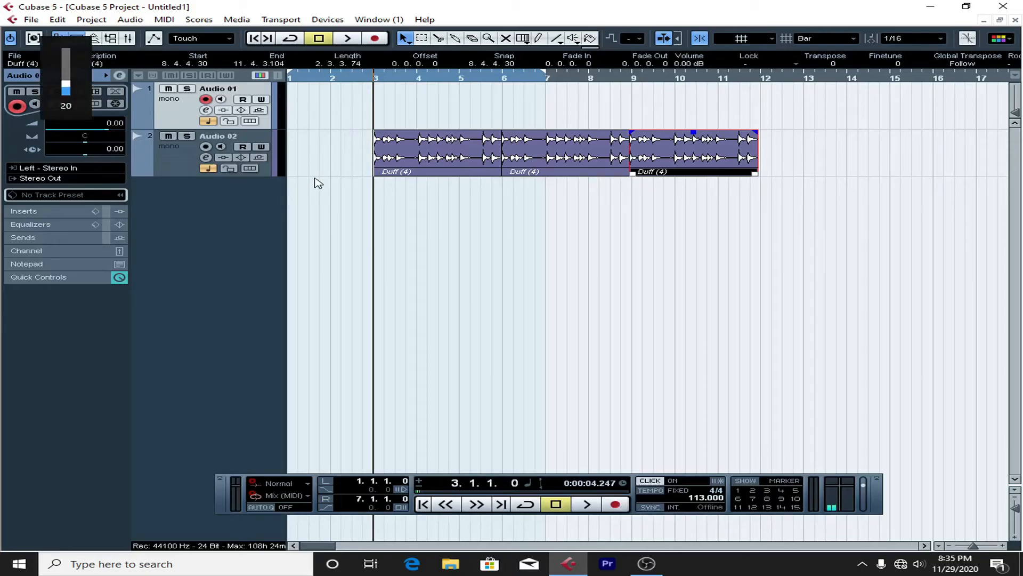
pyautogui.click(616, 504)
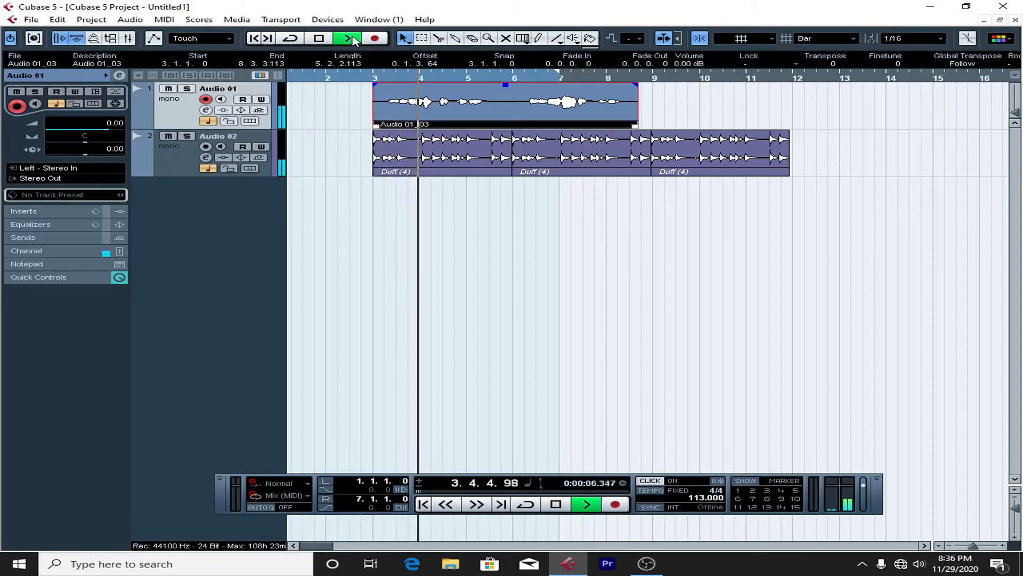
# Step: Play back the Audio 01 take over the Duff (4) clips, raising the system volume to 70, and replay its opening from bar 3
pyautogui.press('XF86AudioRaiseVolume')
pyautogui.press('XF86AudioRaiseVolume')
pyautogui.press('XF86AudioRaiseVolume')
pyautogui.press('XF86AudioRaiseVolume')
pyautogui.press('XF86AudioRaiseVolume')
pyautogui.press('XF86AudioRaiseVolume')
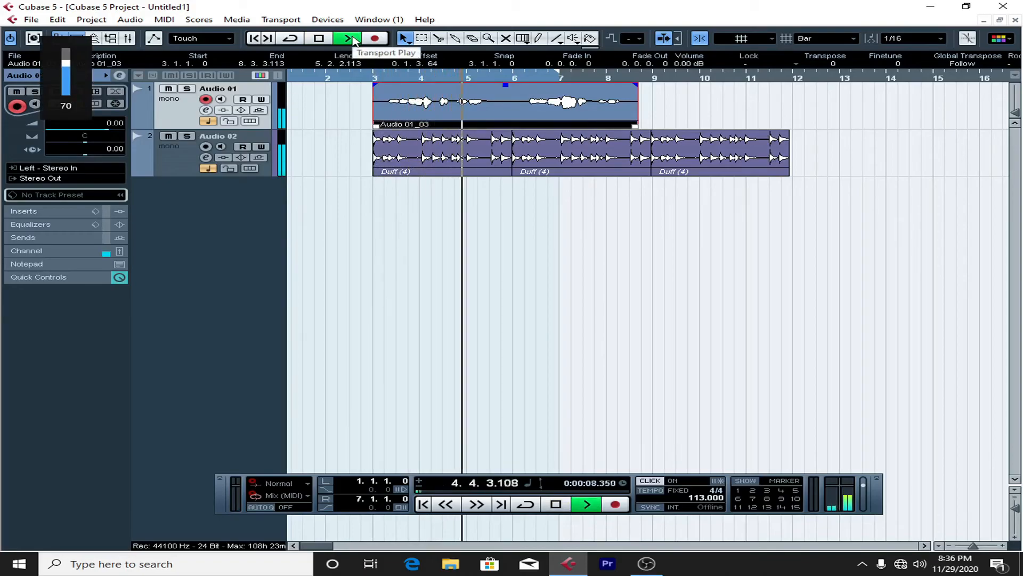
pyautogui.press('space')
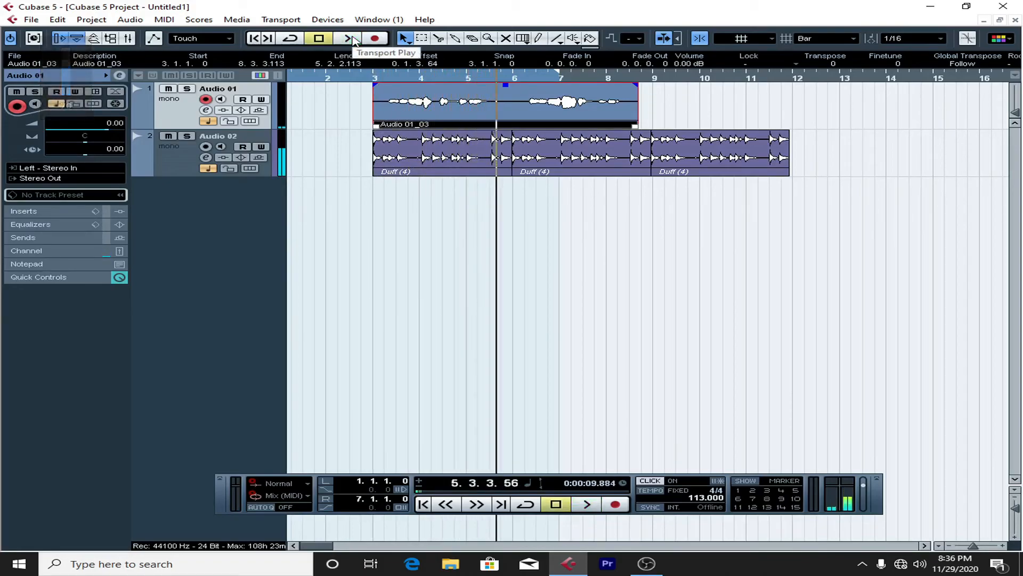
pyautogui.moveTo(529, 73); pyautogui.dragTo(379, 78)
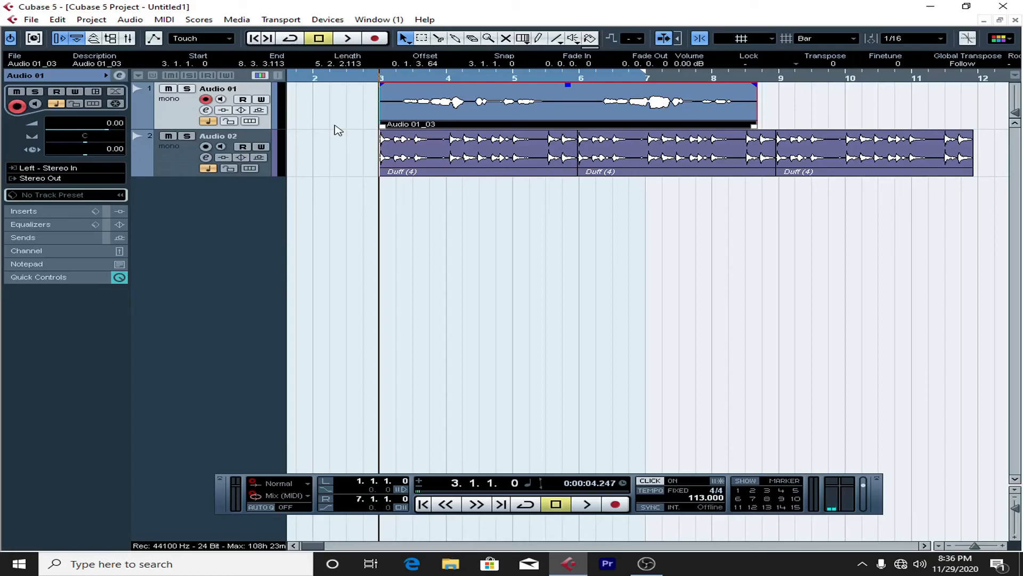
pyautogui.press('space')
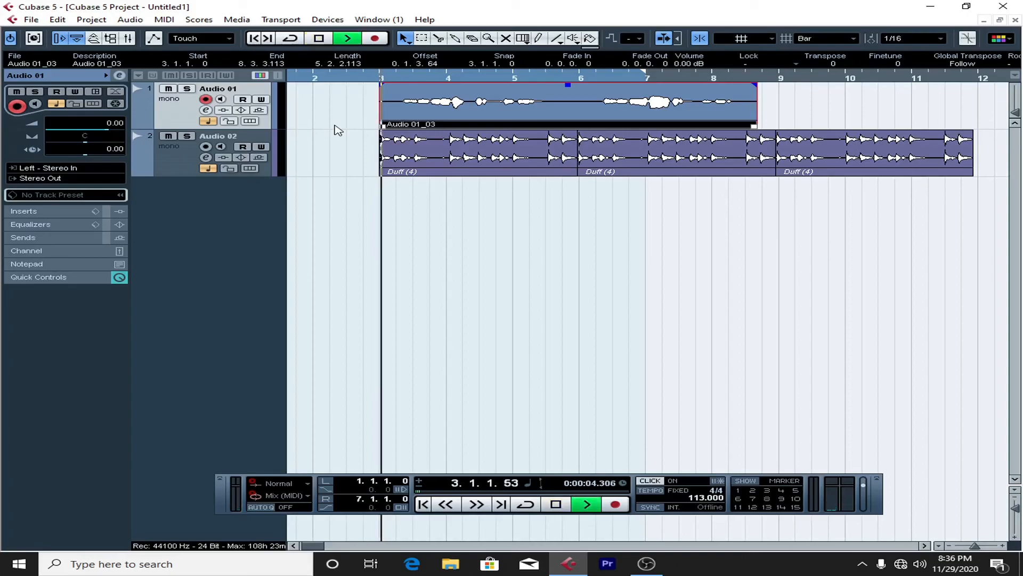
pyautogui.press('space')
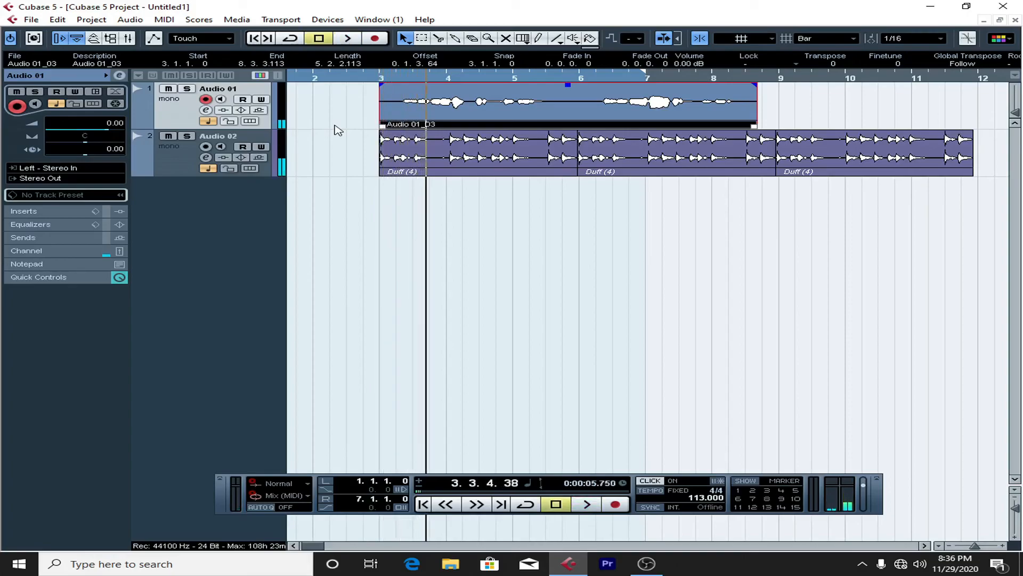
# Step: Delete all clips on both tracks and remove the Audio 02 track from the project
pyautogui.moveTo(963, 258); pyautogui.dragTo(15, 2)
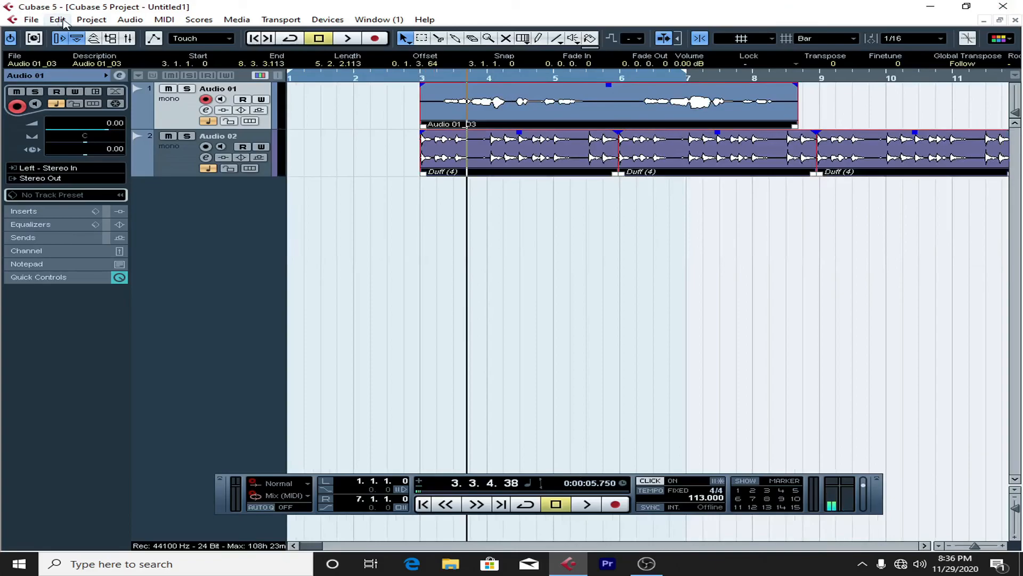
pyautogui.press('Delete')
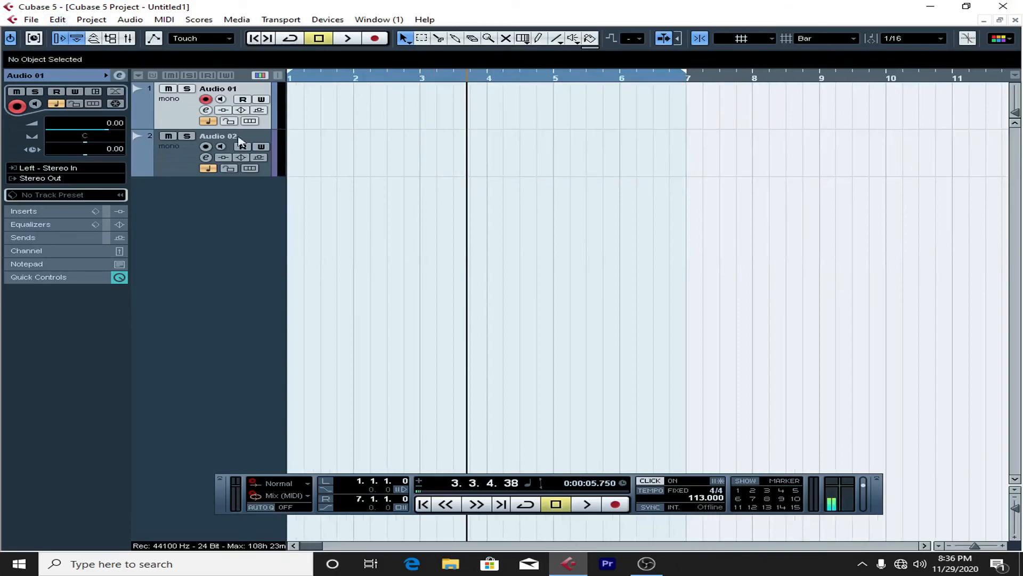
pyautogui.click(169, 155)
pyautogui.rightClick(169, 153)
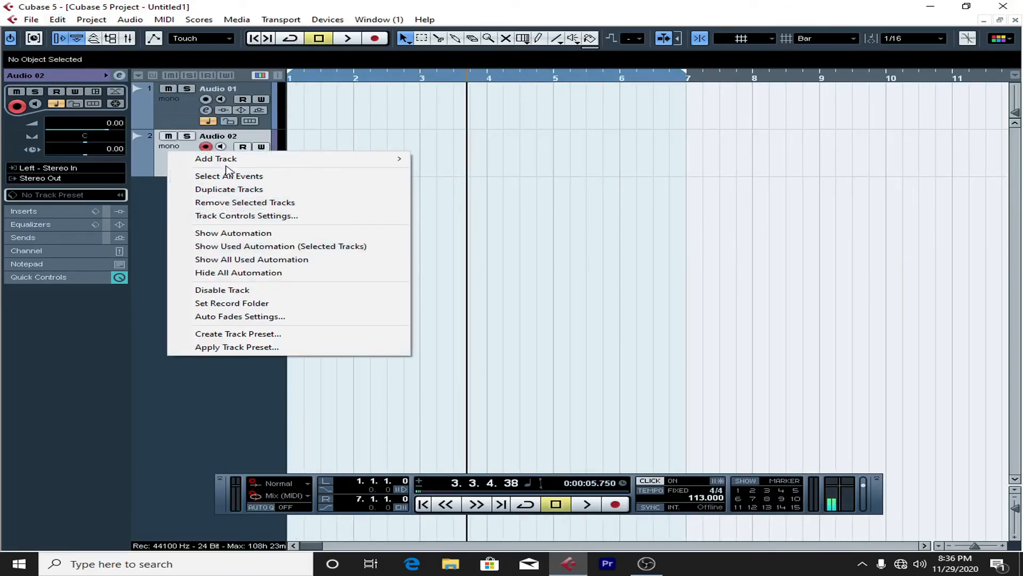
pyautogui.click(224, 203)
# Step: Record a take about four bars long on Audio 01, starting within bar 1, and play part of it back
pyautogui.moveTo(302, 77); pyautogui.dragTo(236, 80)
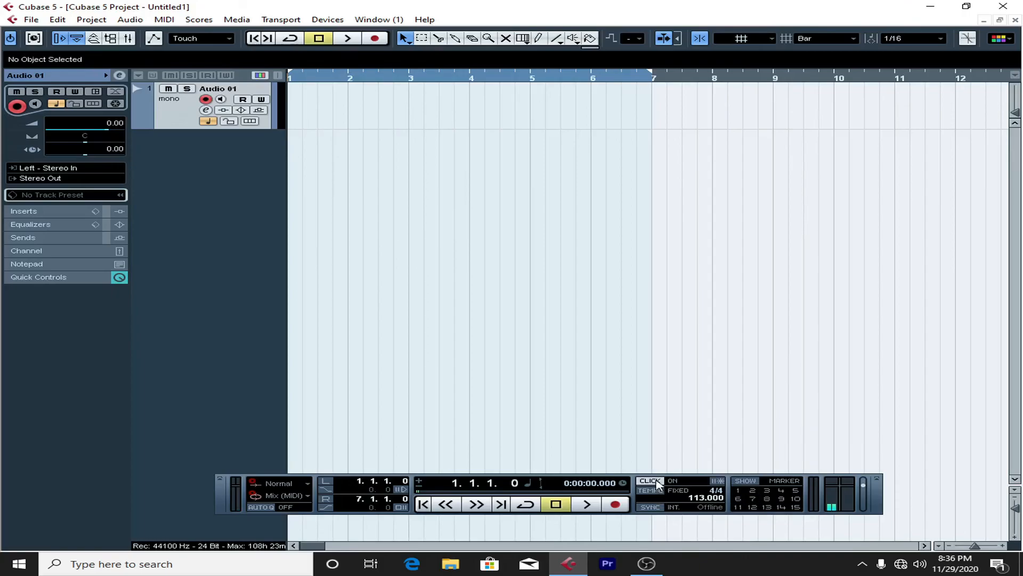
pyautogui.press('space')
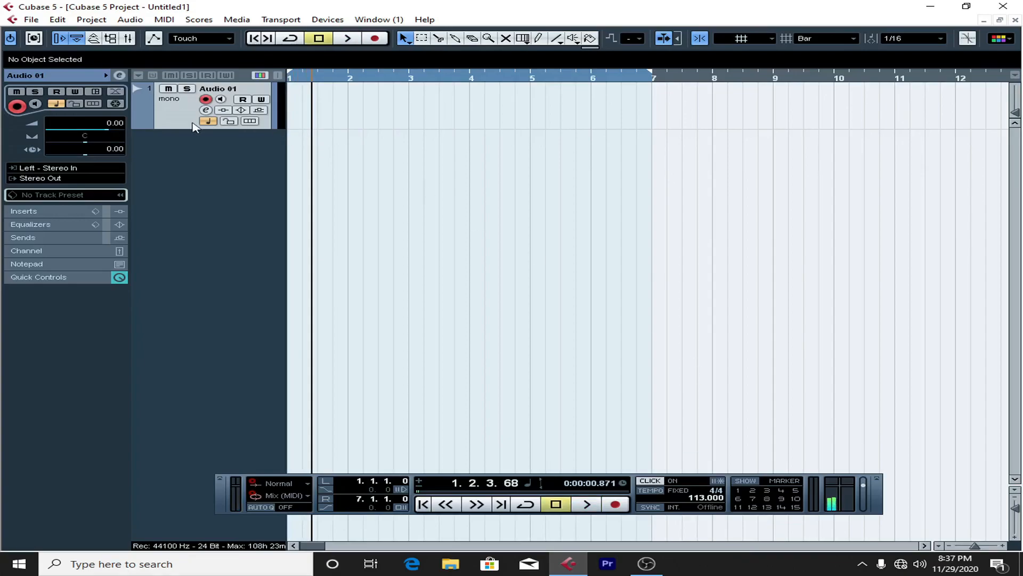
pyautogui.click(619, 506)
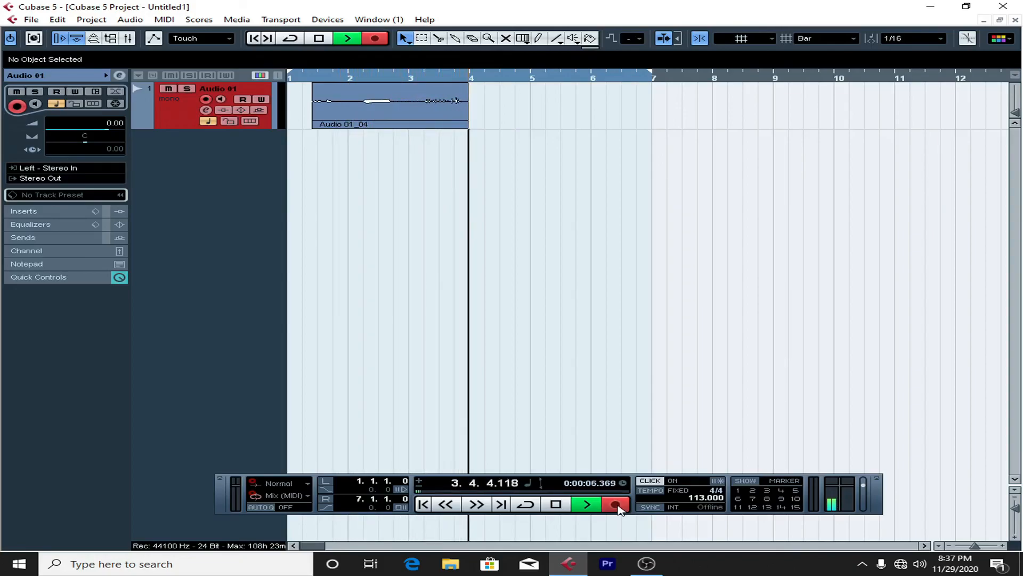
pyautogui.click(416, 80)
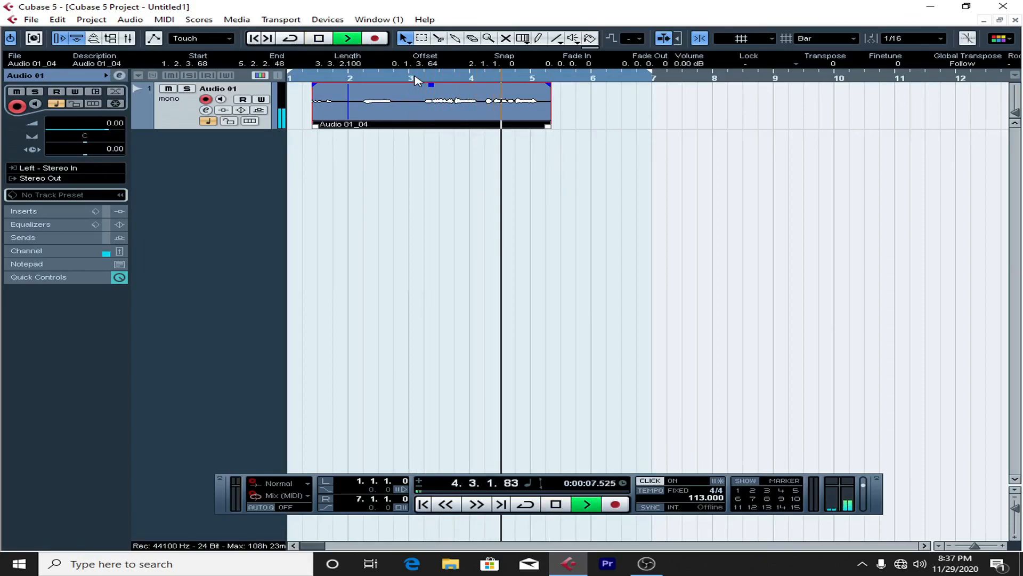
pyautogui.press('space')
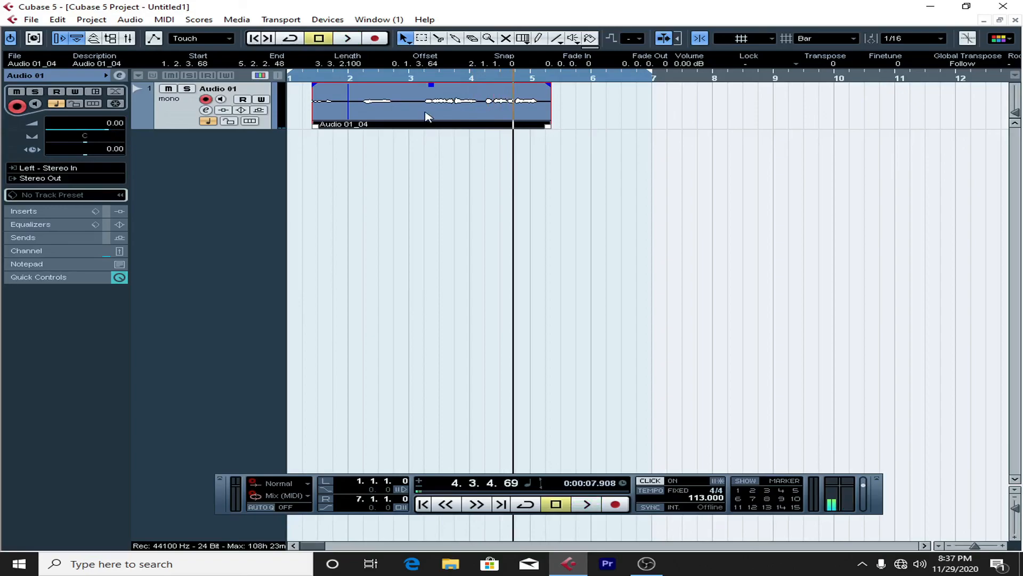
# Step: Delete the recorded take from Audio 01 and return the project cursor to the start of bar 1
pyautogui.press('Delete')
pyautogui.moveTo(335, 79); pyautogui.dragTo(198, 99)
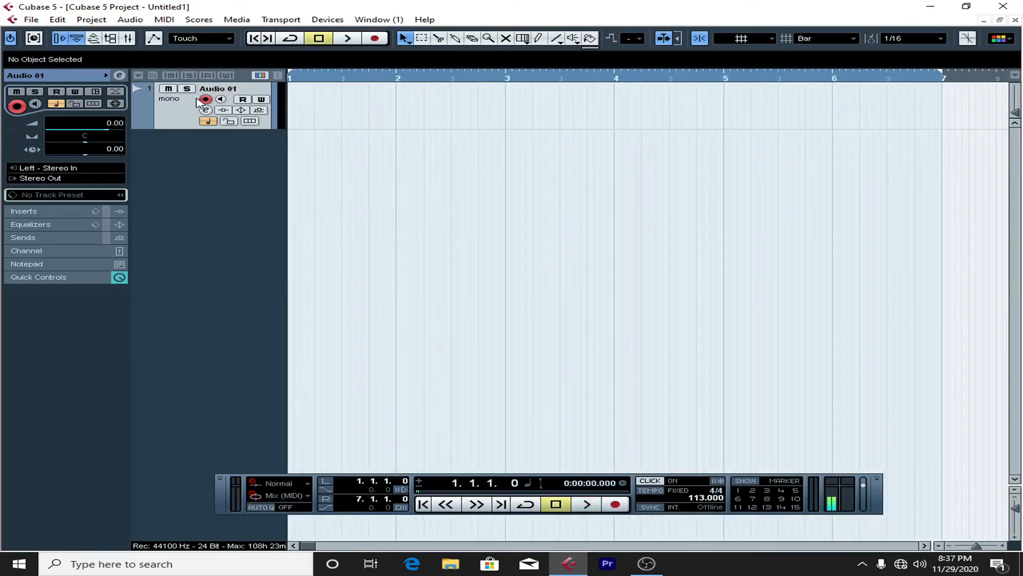